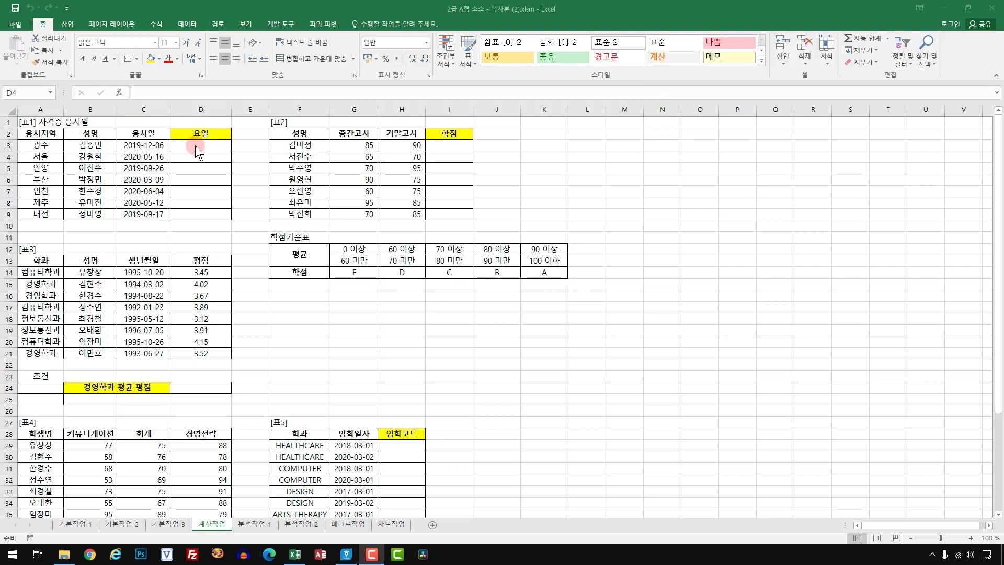
# Examine the exam dates in C3:C9 of table 1 and the blank 요일 cells beside them.
pyautogui.click(196, 145)
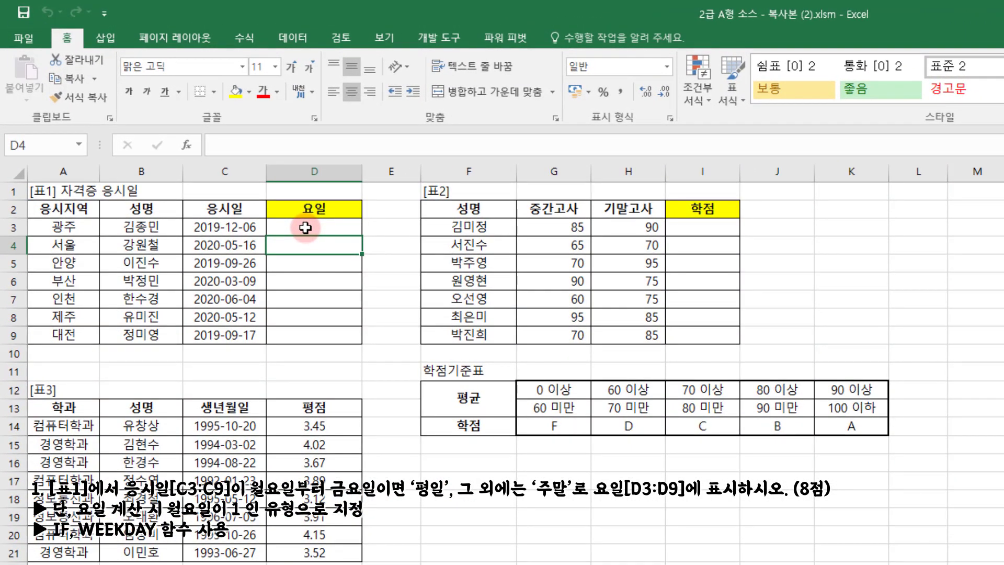
pyautogui.click(305, 227)
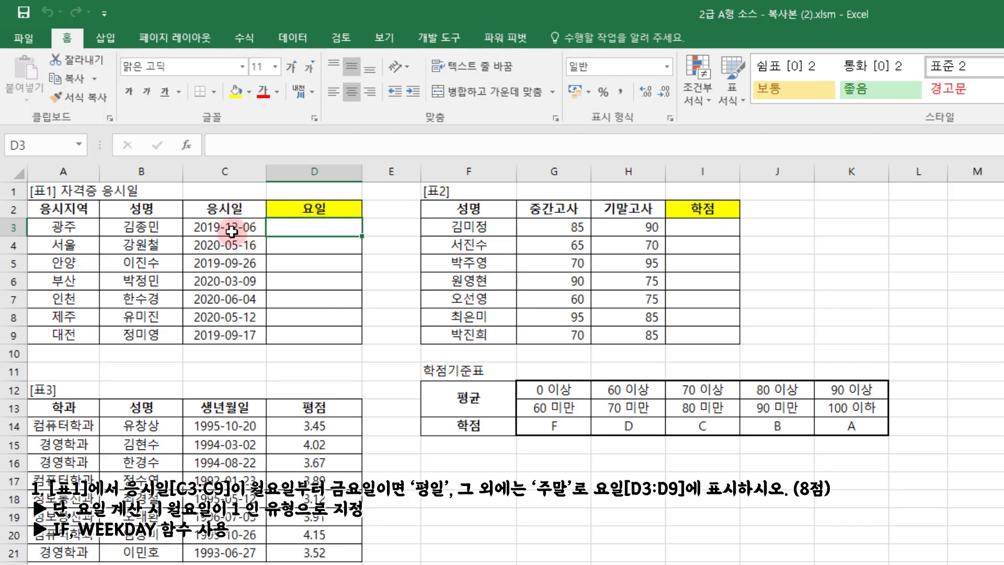
pyautogui.click(230, 229)
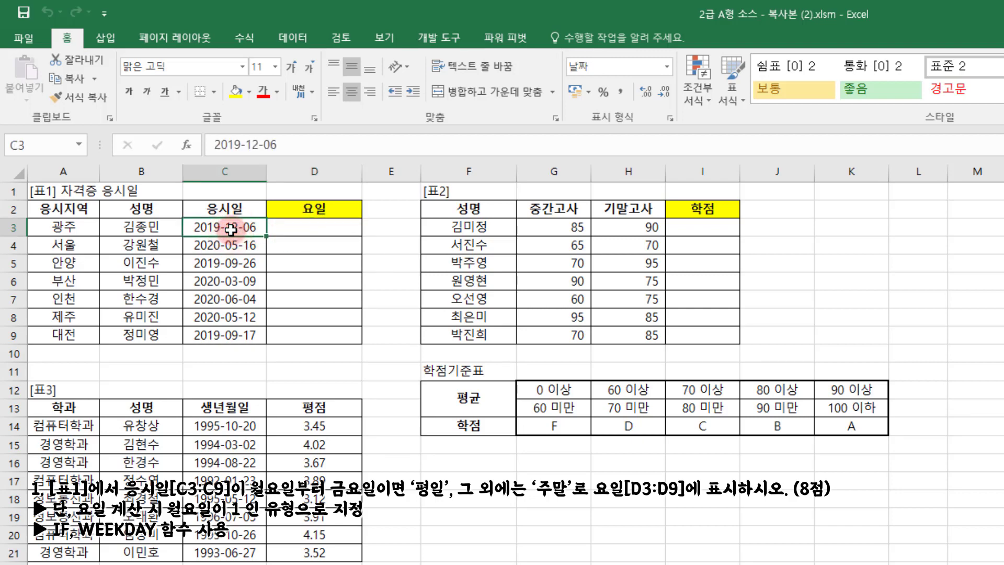
pyautogui.click(301, 226)
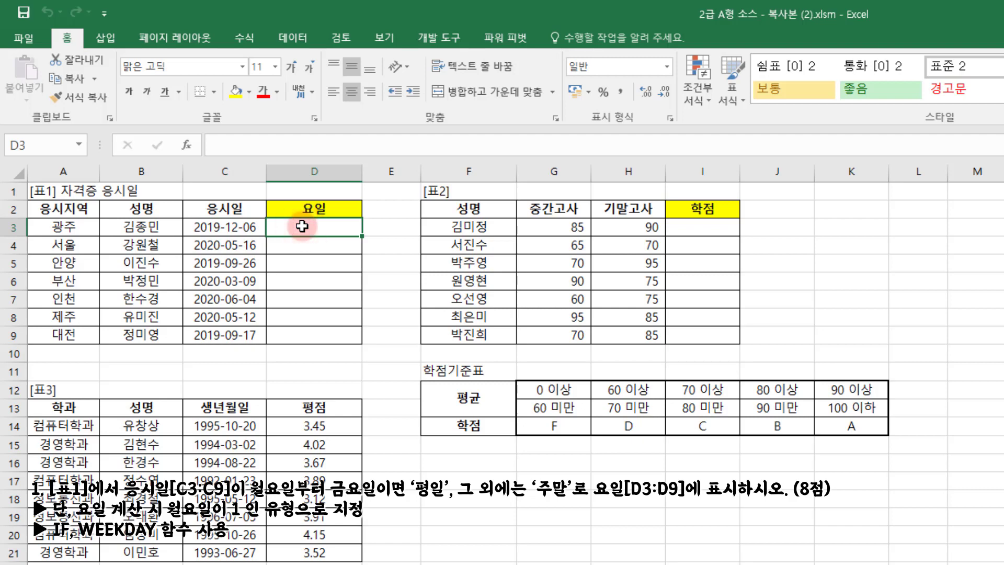
pyautogui.click(226, 280)
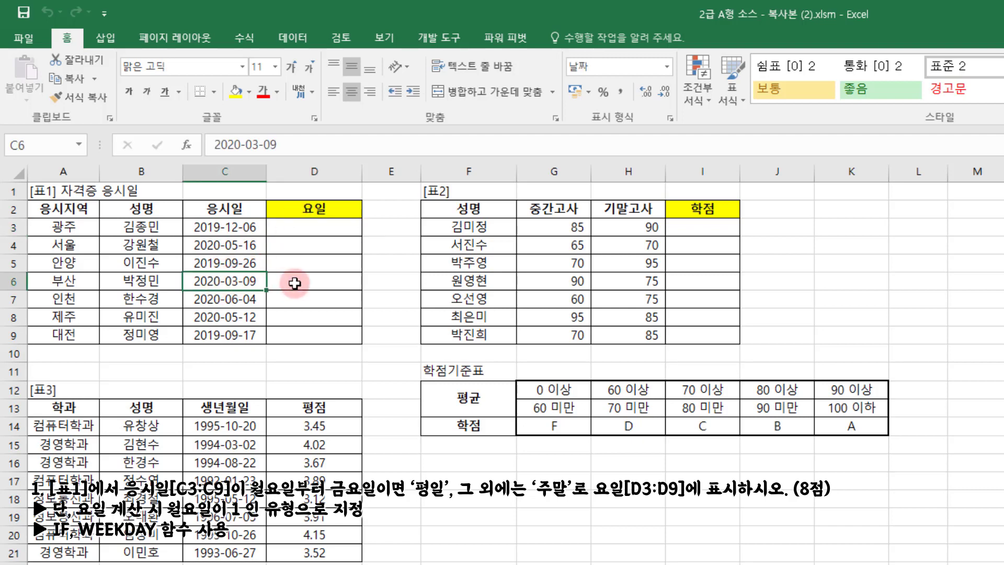
pyautogui.click(296, 283)
pyautogui.click(232, 334)
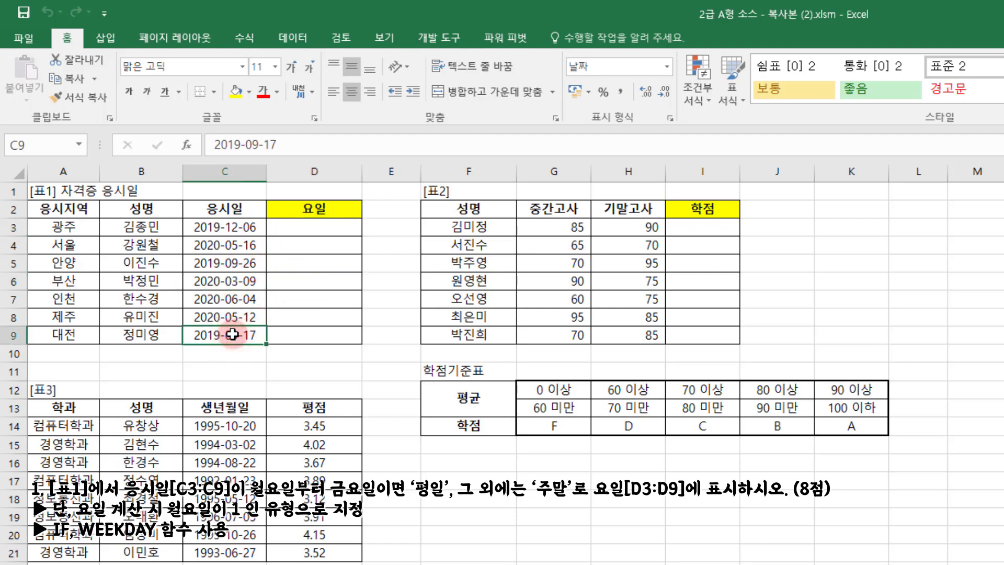
pyautogui.click(319, 334)
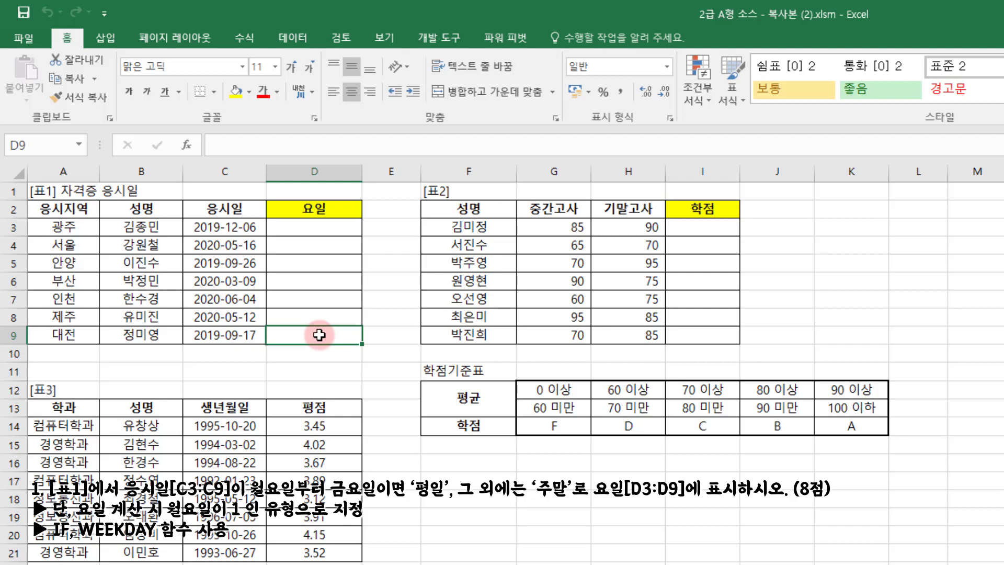
# Insert an IF function in cell D3 with its arguments dialog moved closer to table 1, and review its arguments.
pyautogui.click(320, 226)
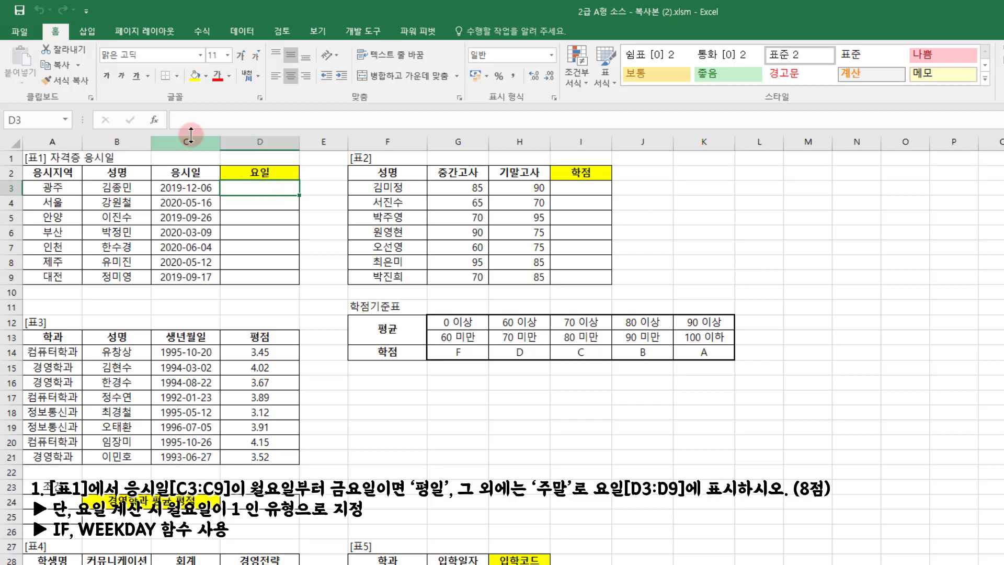
pyautogui.click(155, 120)
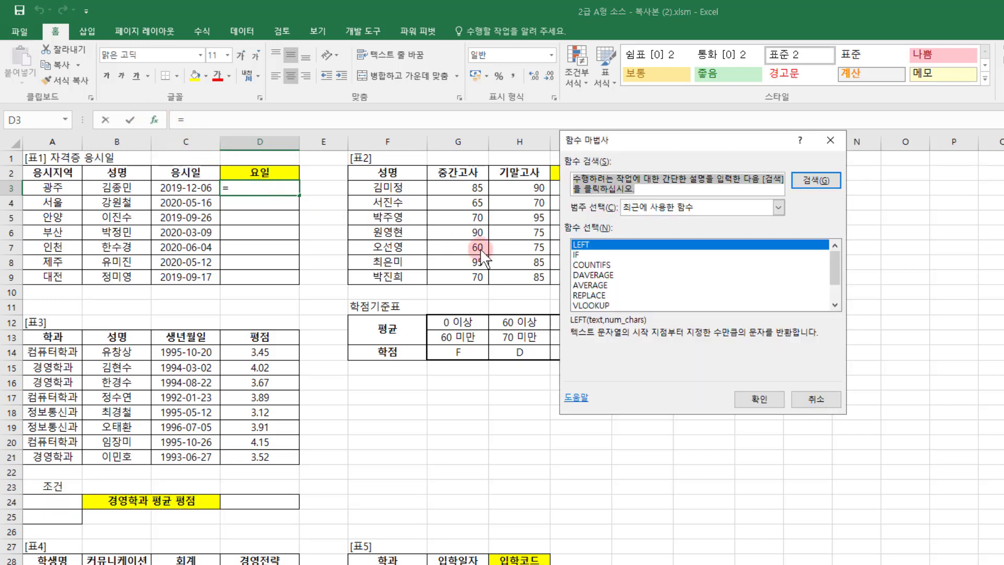
pyautogui.doubleClick(575, 254)
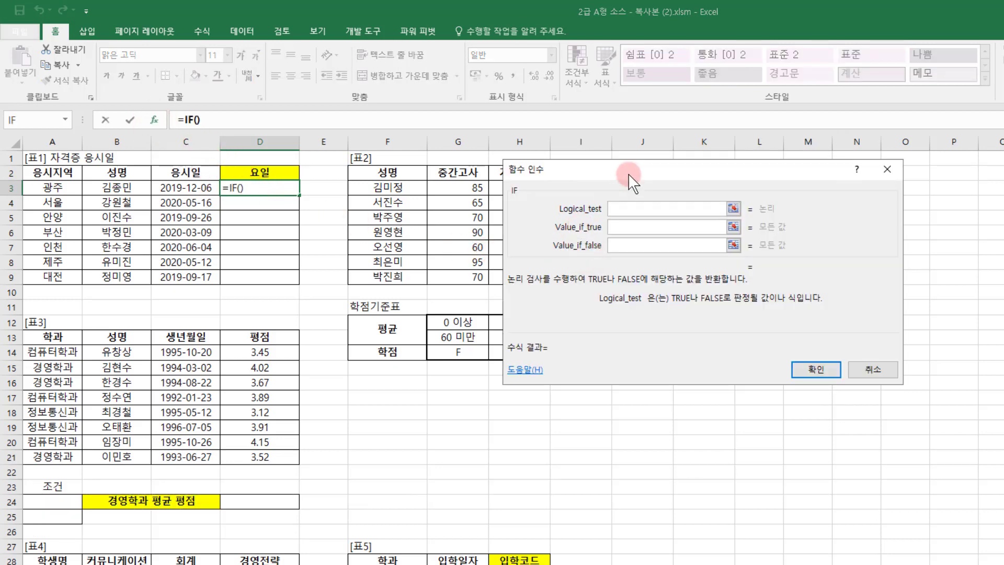
pyautogui.moveTo(629, 172); pyautogui.dragTo(459, 176)
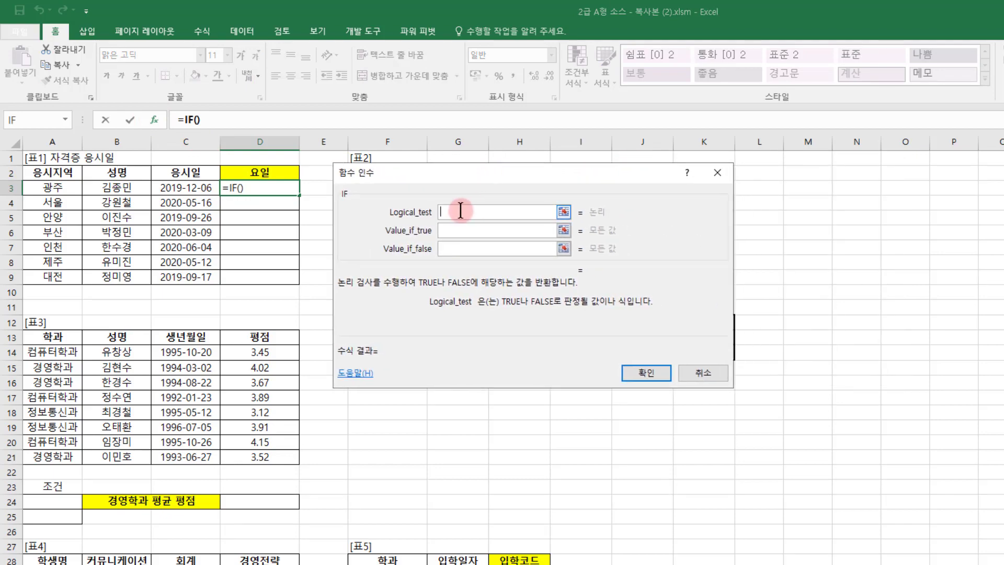
pyautogui.click(460, 210)
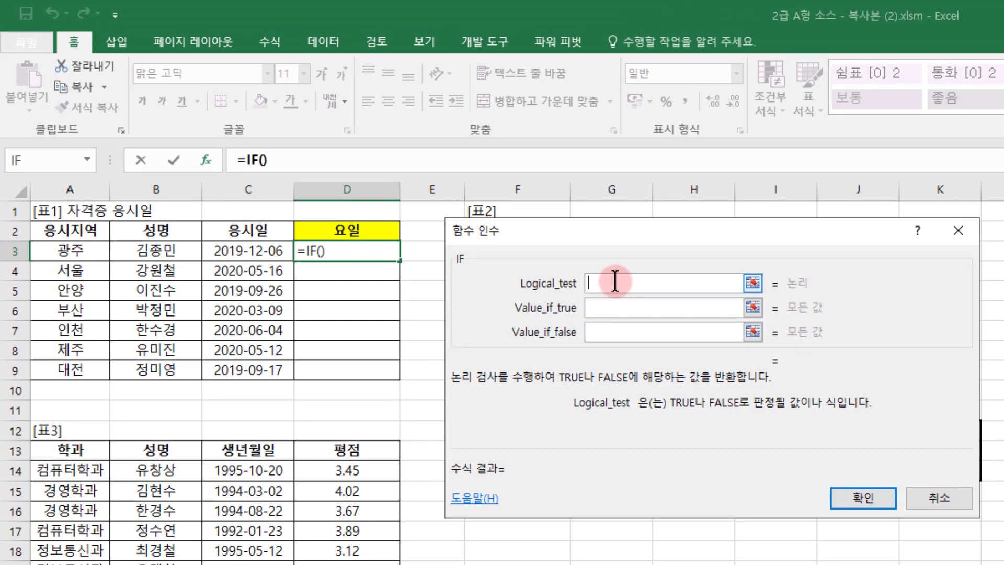
pyautogui.click(604, 308)
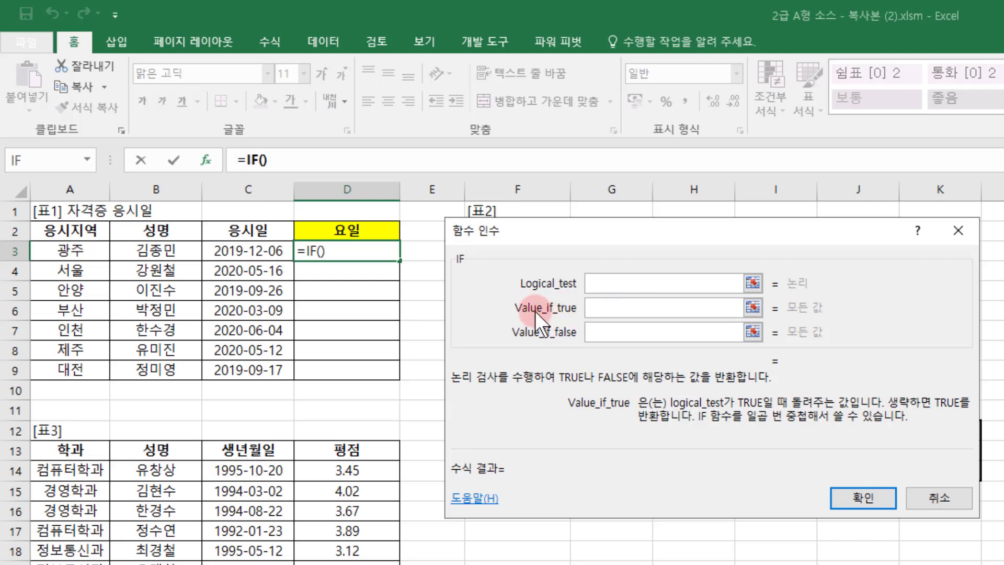
pyautogui.click(596, 331)
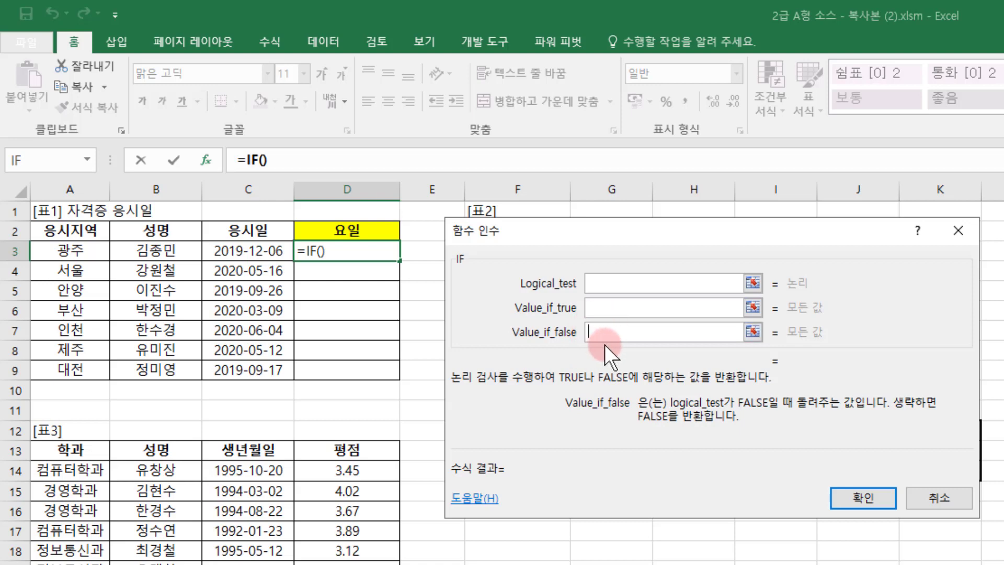
# Fill the IF arguments with the placeholder condition 월요일부터 금요일이면, the true value 평일 and the false value 주말.
pyautogui.click(607, 282)
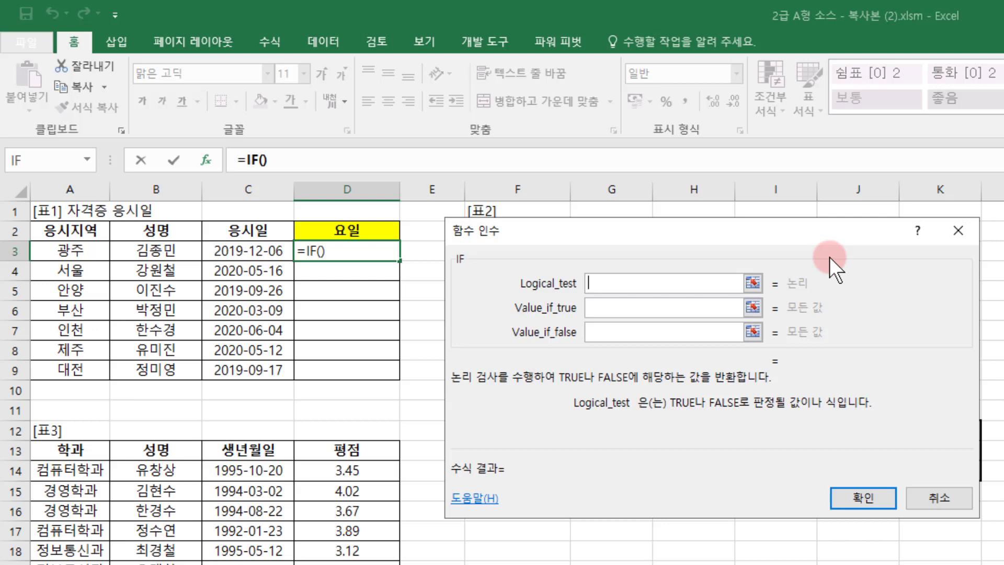
pyautogui.write('우요일부')
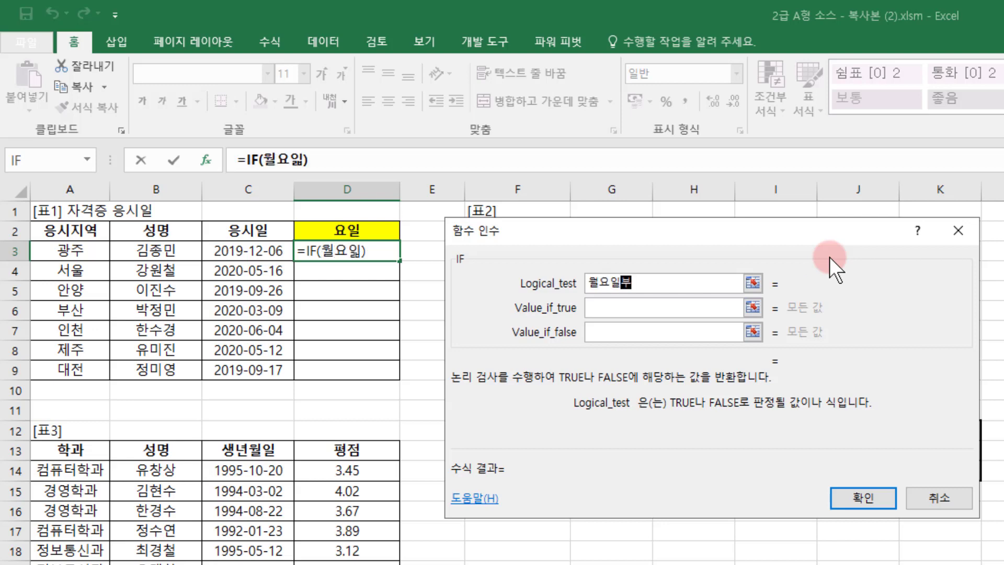
pyautogui.write('터 금요일이면')
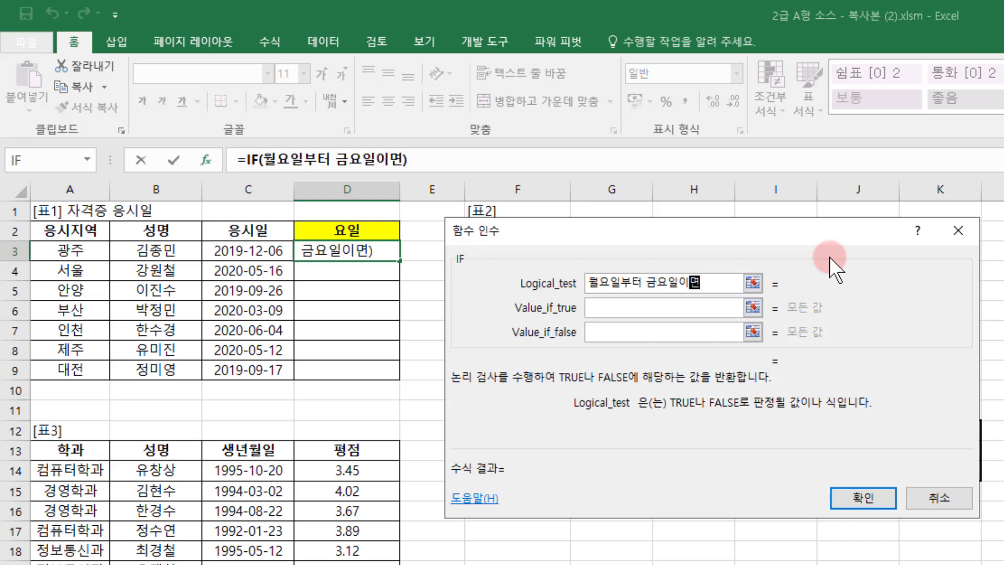
pyautogui.click(639, 306)
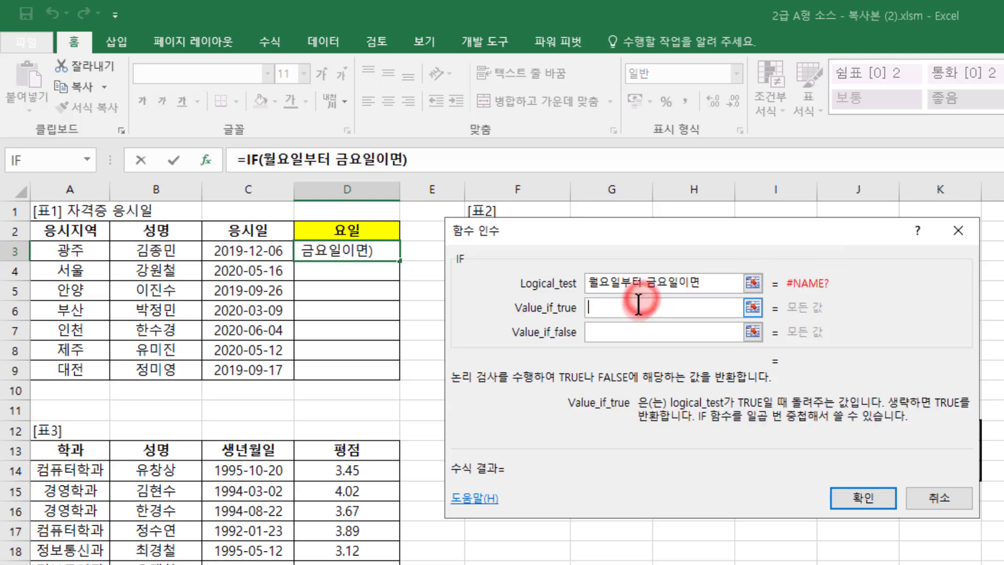
pyautogui.write('평이')
pyautogui.write('일')
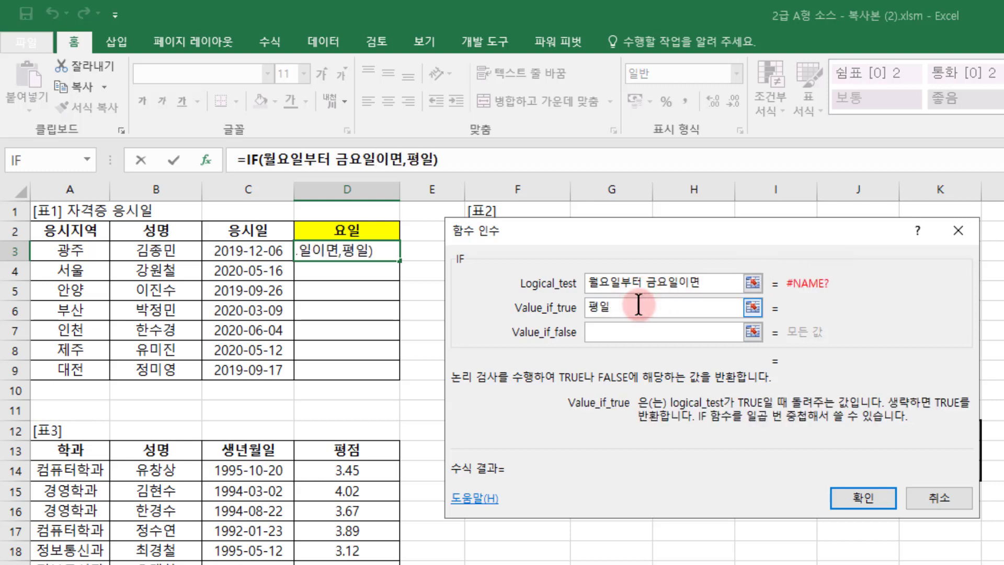
pyautogui.click(628, 330)
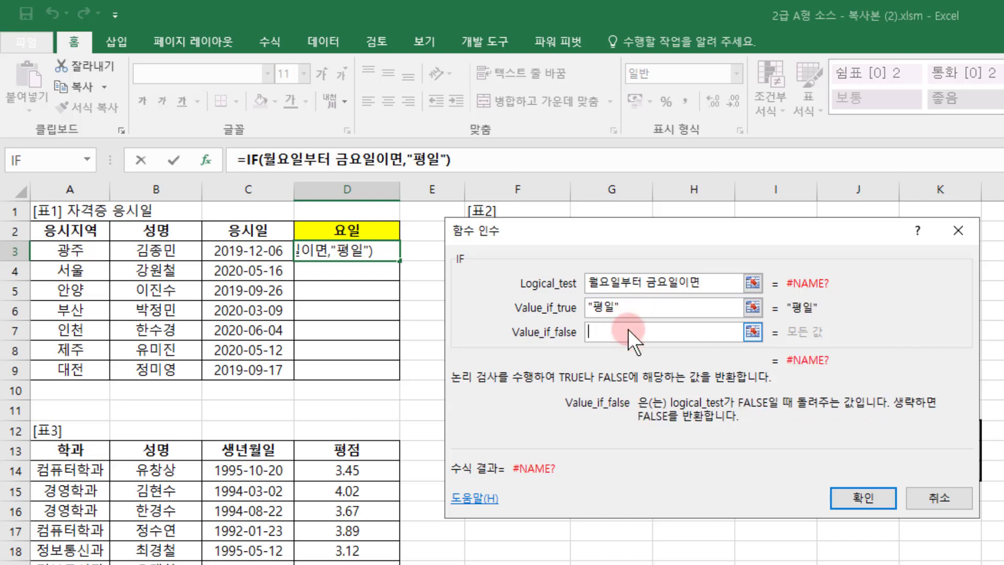
pyautogui.write('주말')
pyautogui.click(639, 308)
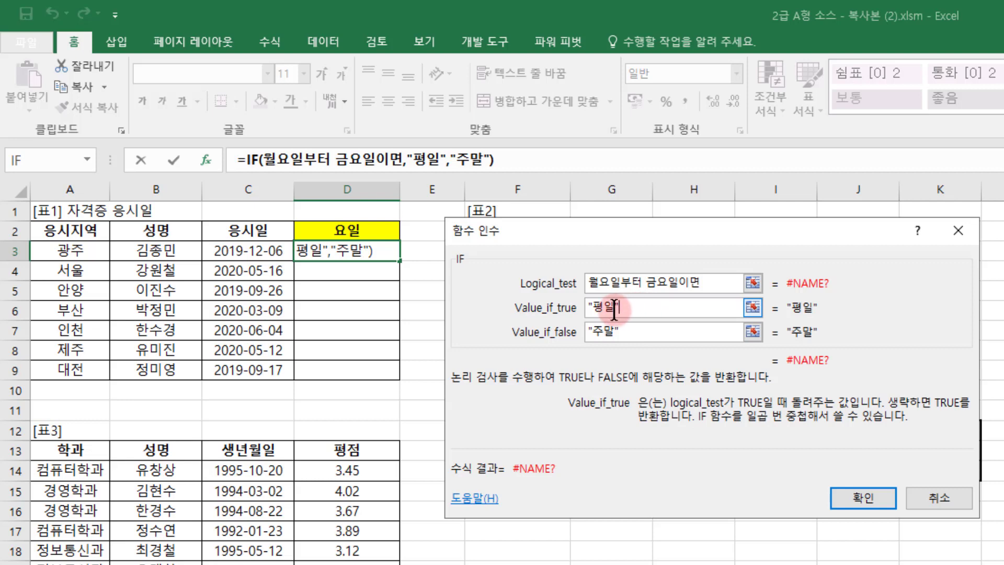
pyautogui.moveTo(594, 308)
pyautogui.mouseDown()
pyautogui.moveTo(579, 311)
pyautogui.moveTo(621, 311)
pyautogui.moveTo(610, 311)
pyautogui.mouseUp()
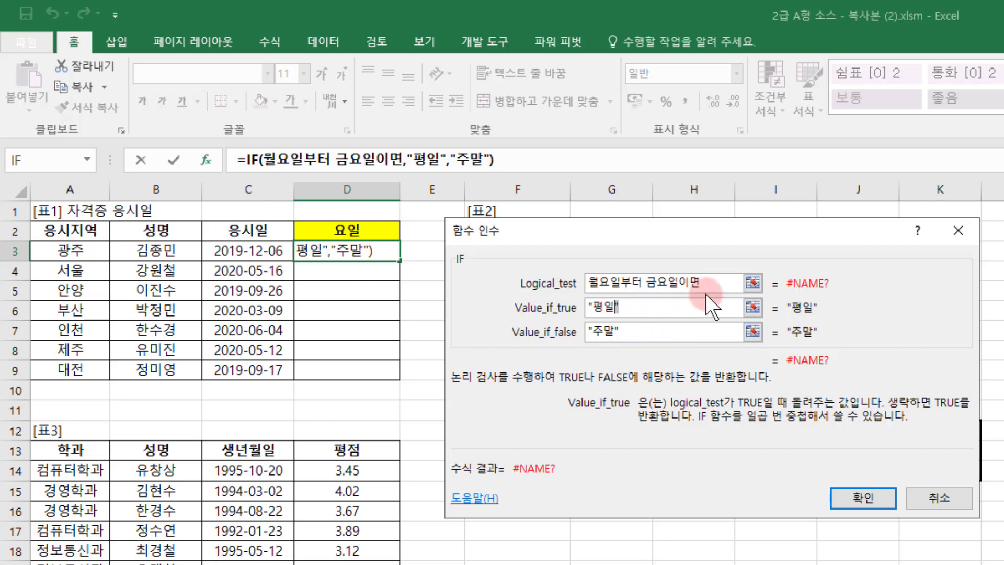
# Replace the placeholder condition in the IF logical test with a nested weekday() function.
pyautogui.click(673, 283)
pyautogui.moveTo(673, 284); pyautogui.dragTo(604, 282)
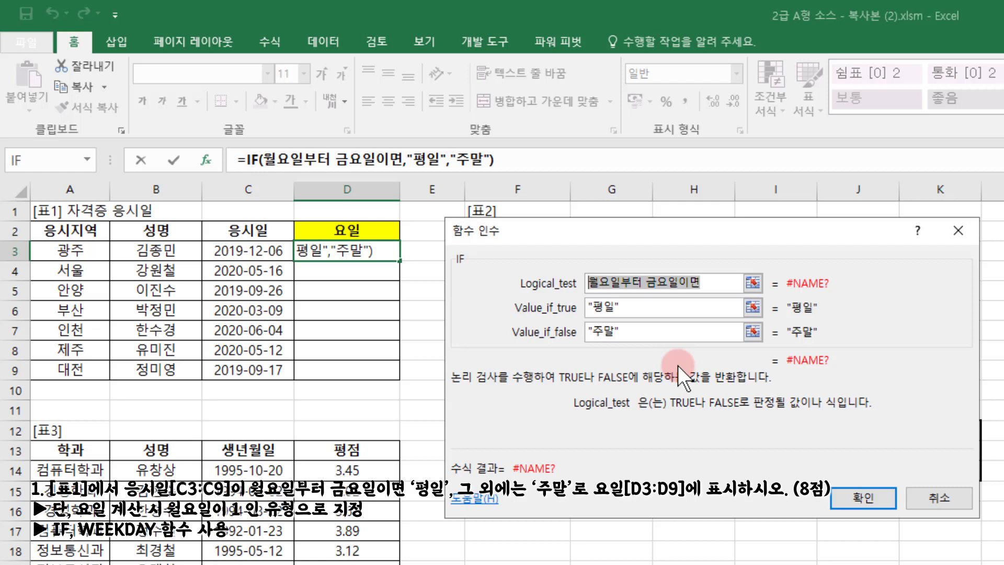
pyautogui.write('weekday')
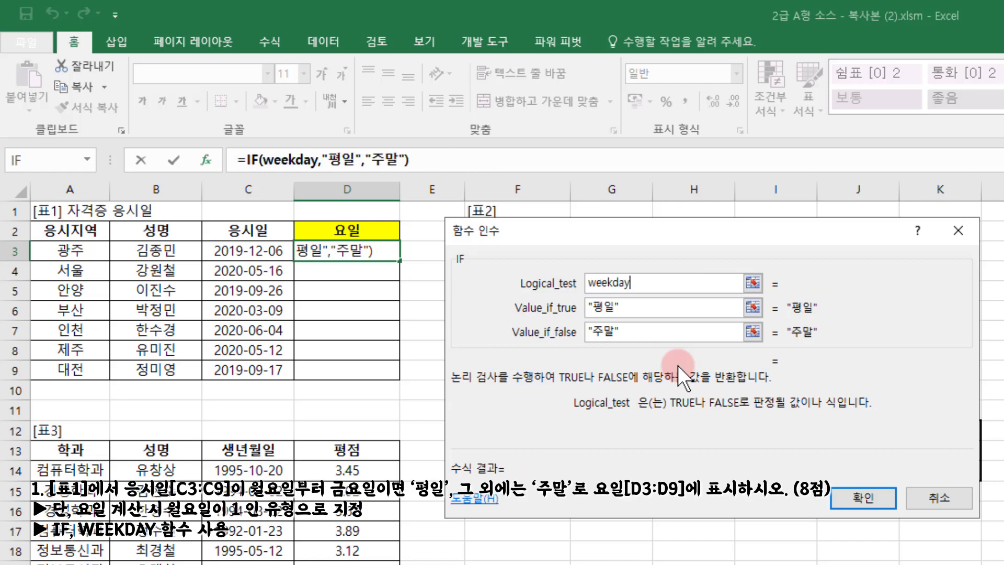
pyautogui.write('()')
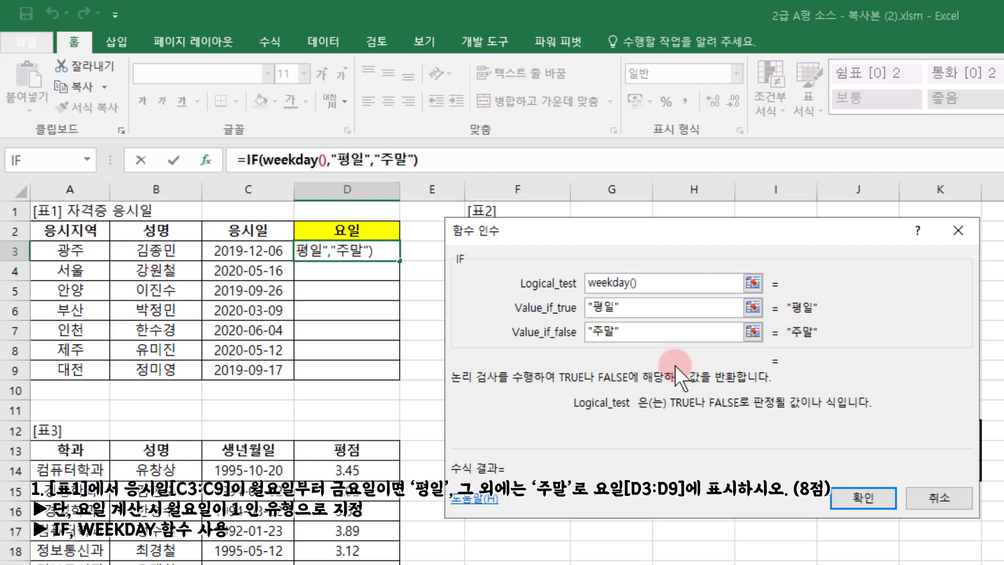
# Open the nested WEEKDAY function's arguments and set its serial number to C3 and its return type to 2.
pyautogui.click(321, 158)
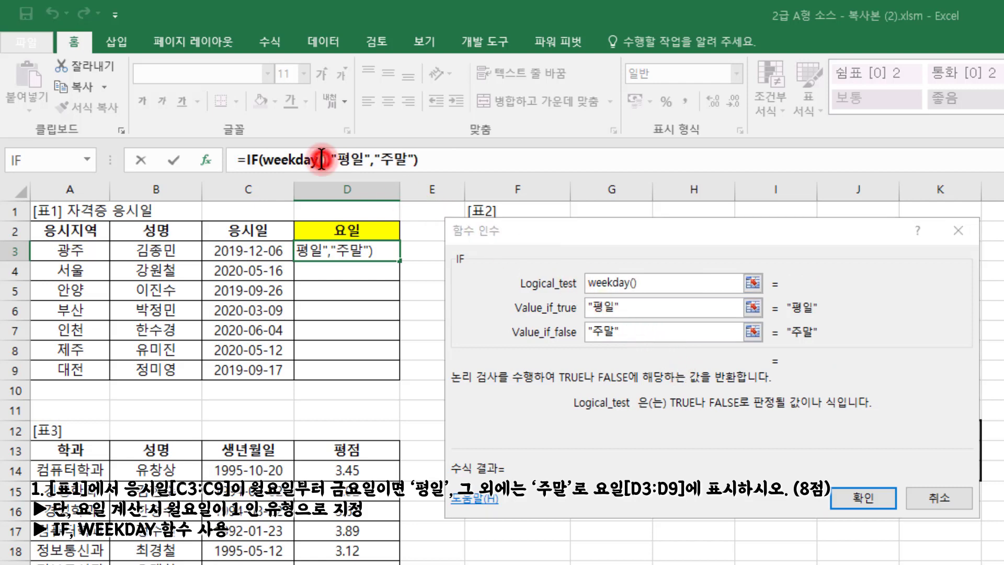
pyautogui.click(599, 285)
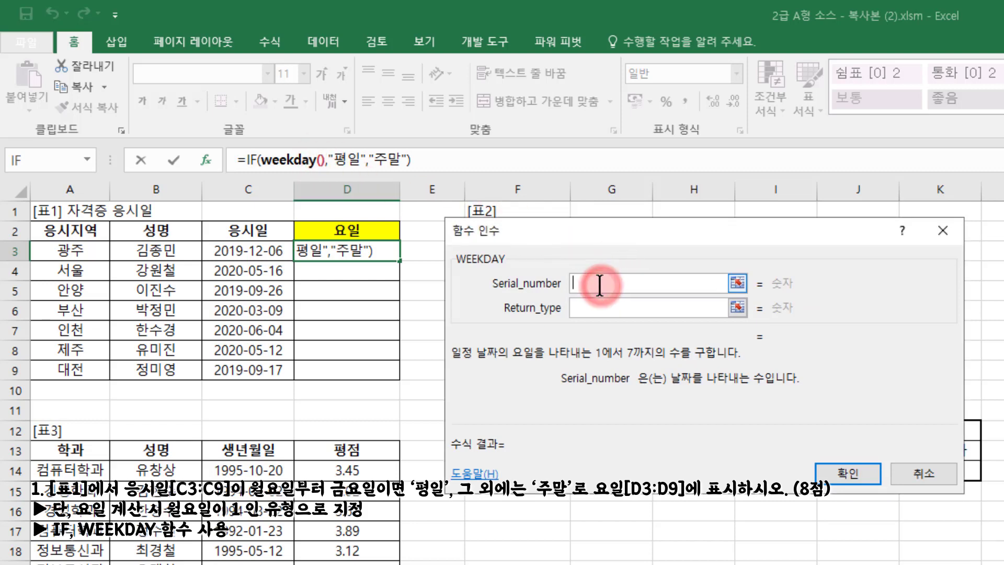
pyautogui.click(600, 308)
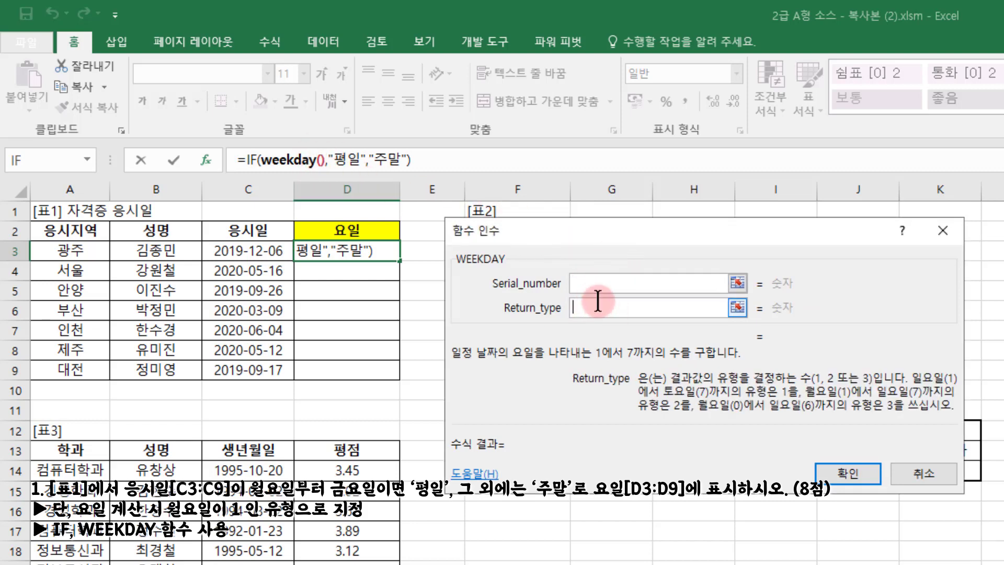
pyautogui.click(594, 284)
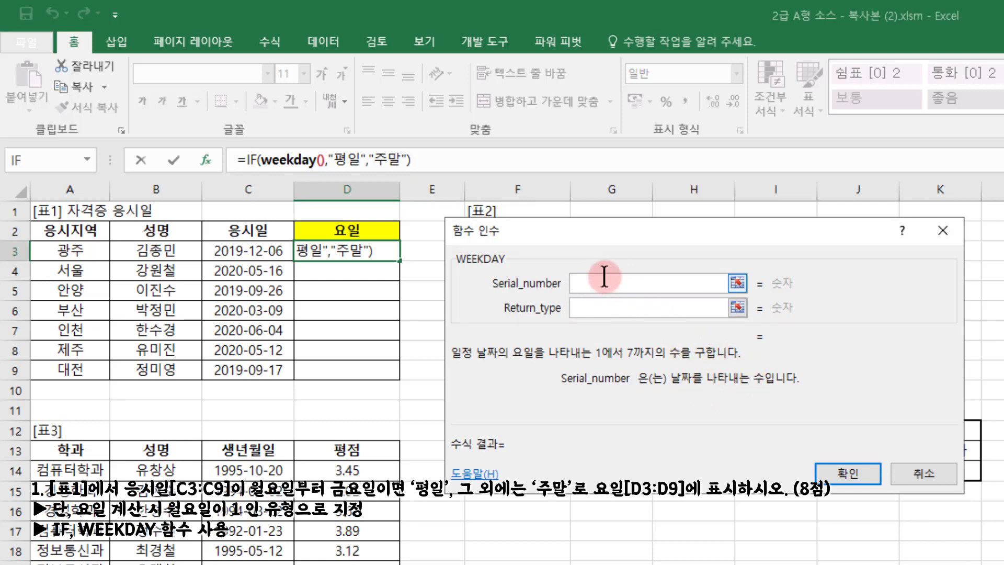
pyautogui.click(256, 255)
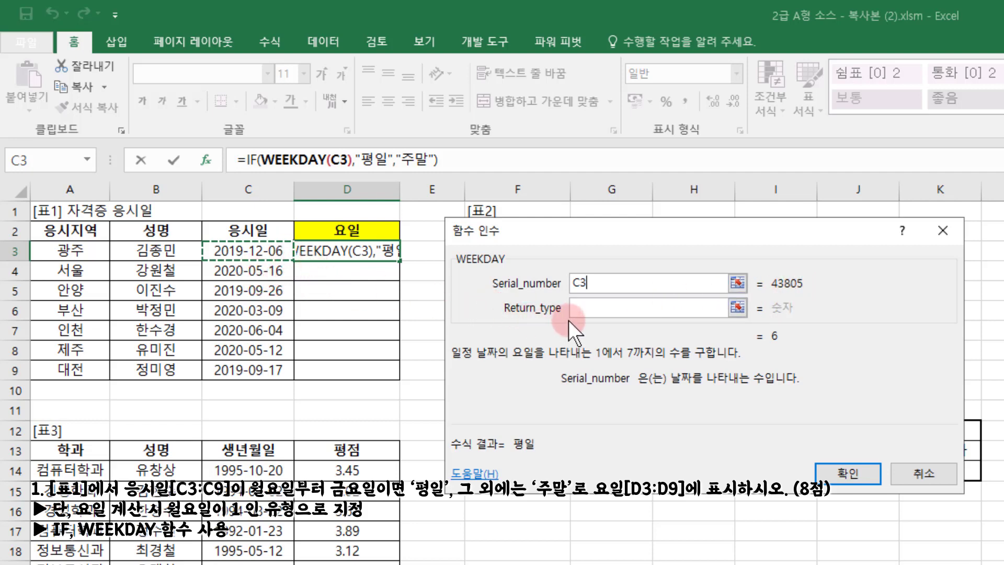
pyautogui.click(593, 308)
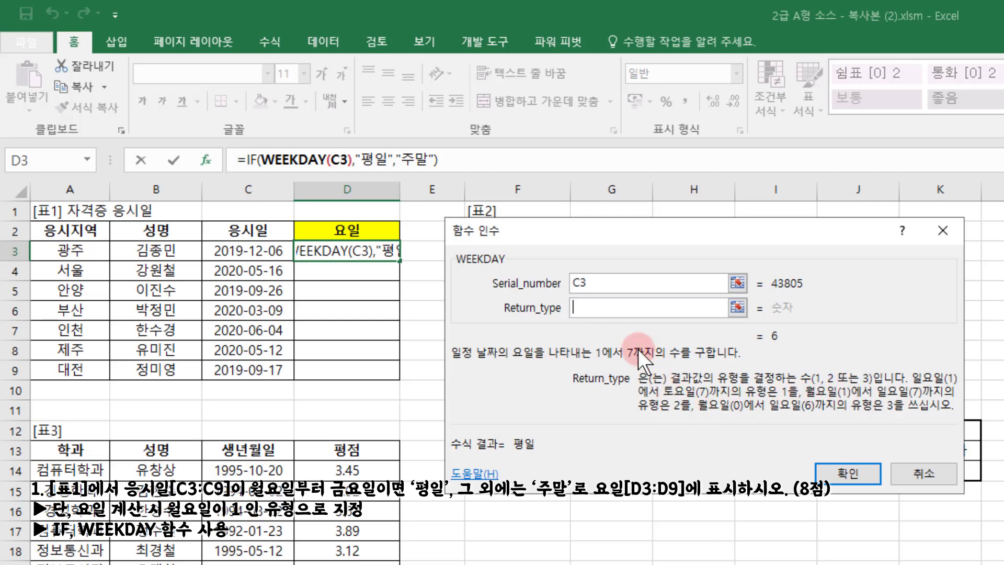
pyautogui.write('2')
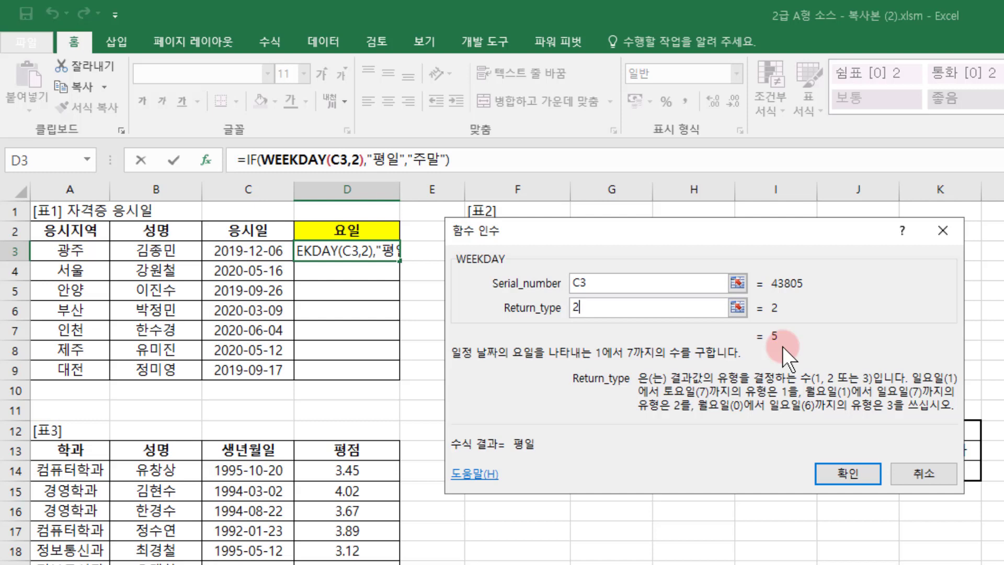
# Return to the IF arguments, complete the logical test as WEEKDAY(C3,2)<=5, and fill the finished formula from D3 down through D9.
pyautogui.click(253, 160)
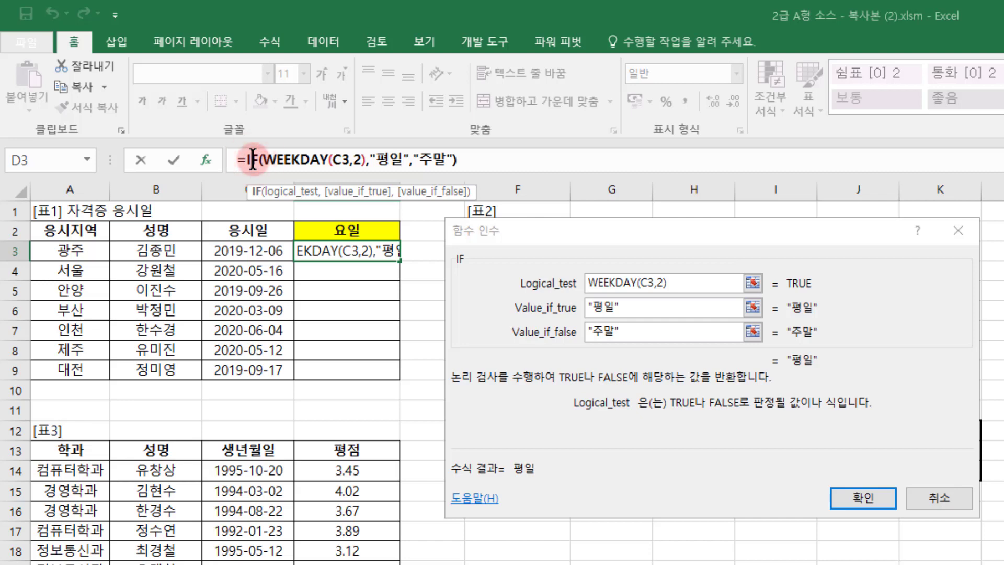
pyautogui.click(676, 284)
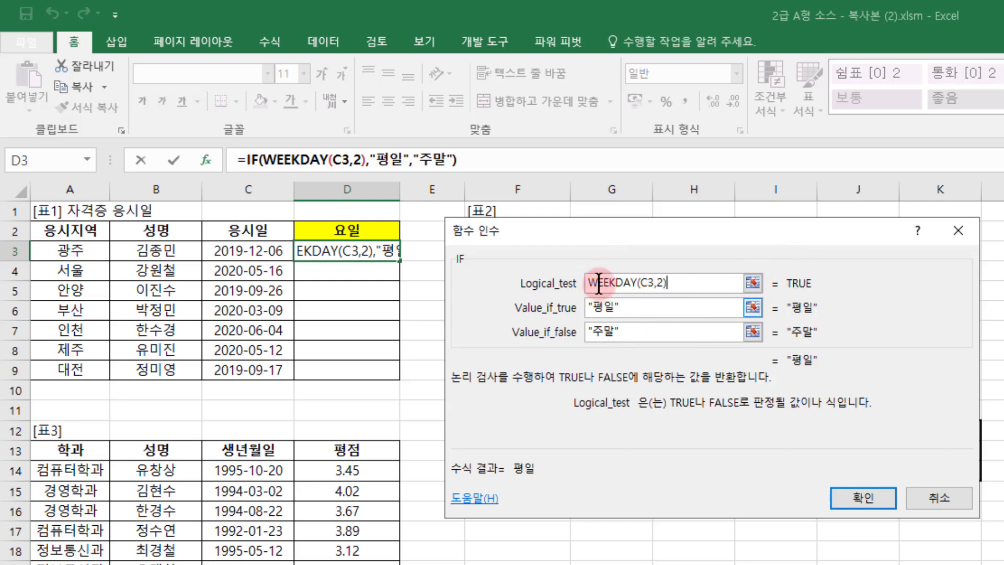
pyautogui.write('<=')
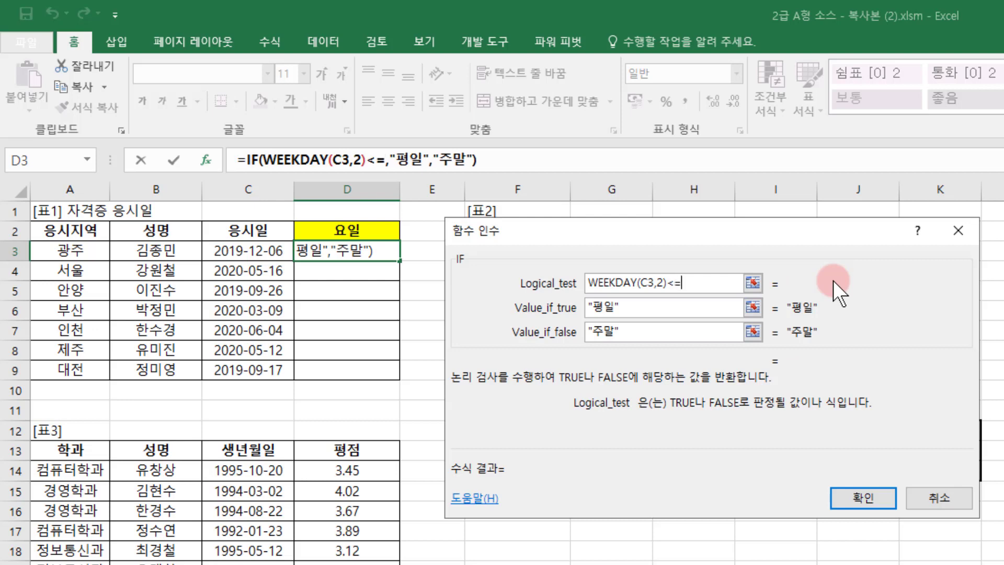
pyautogui.write('5')
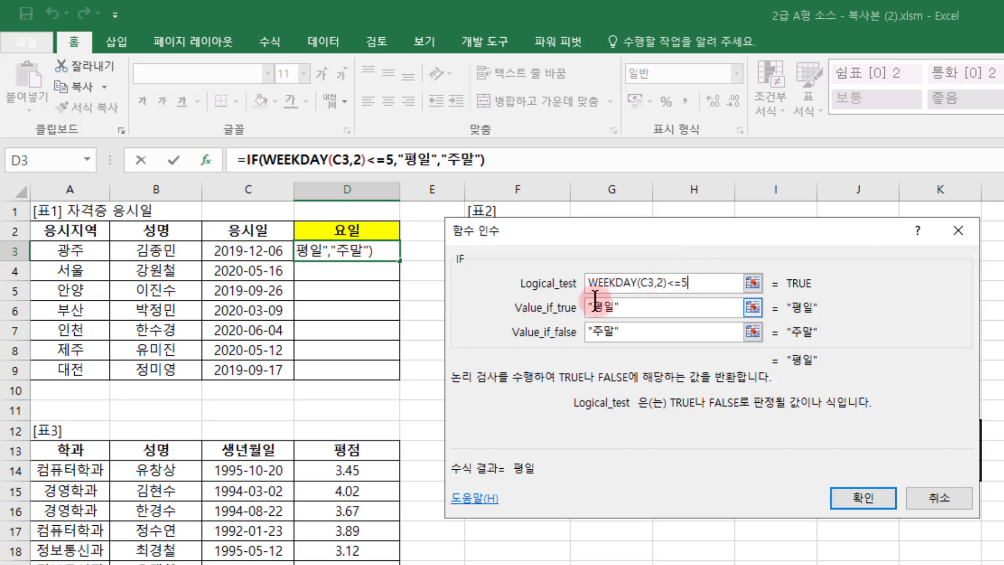
pyautogui.click(594, 331)
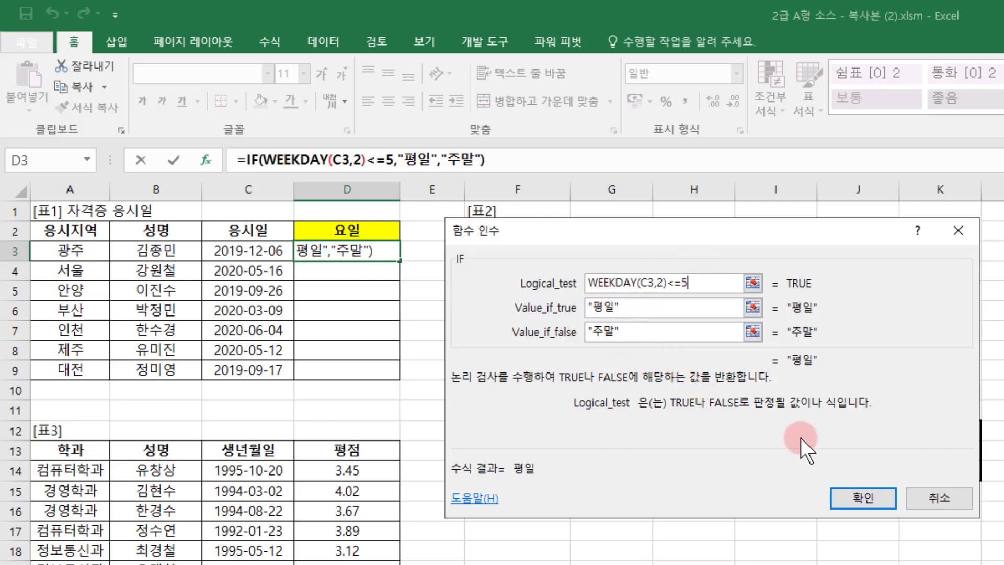
pyautogui.click(863, 497)
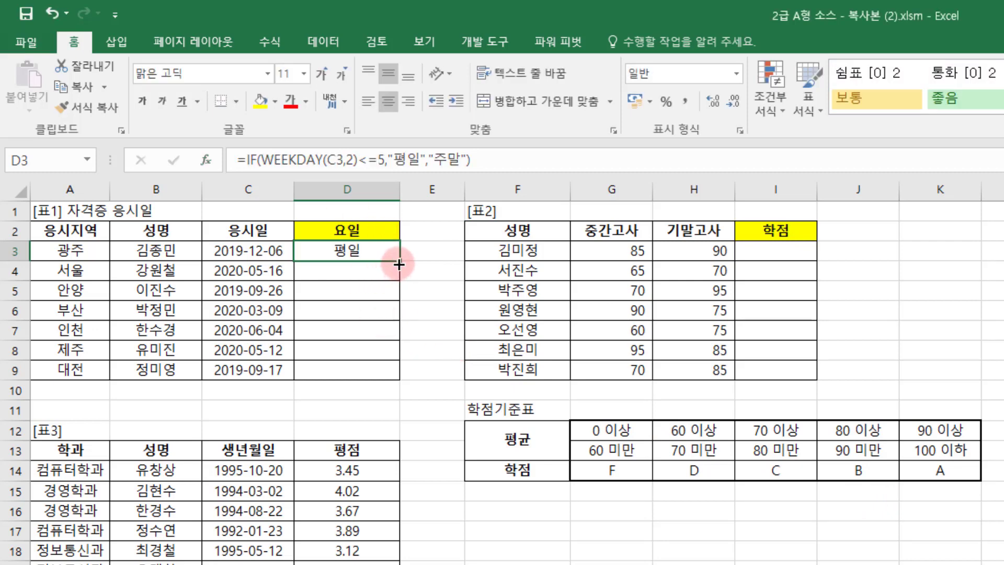
pyautogui.moveTo(398, 265); pyautogui.dragTo(402, 377)
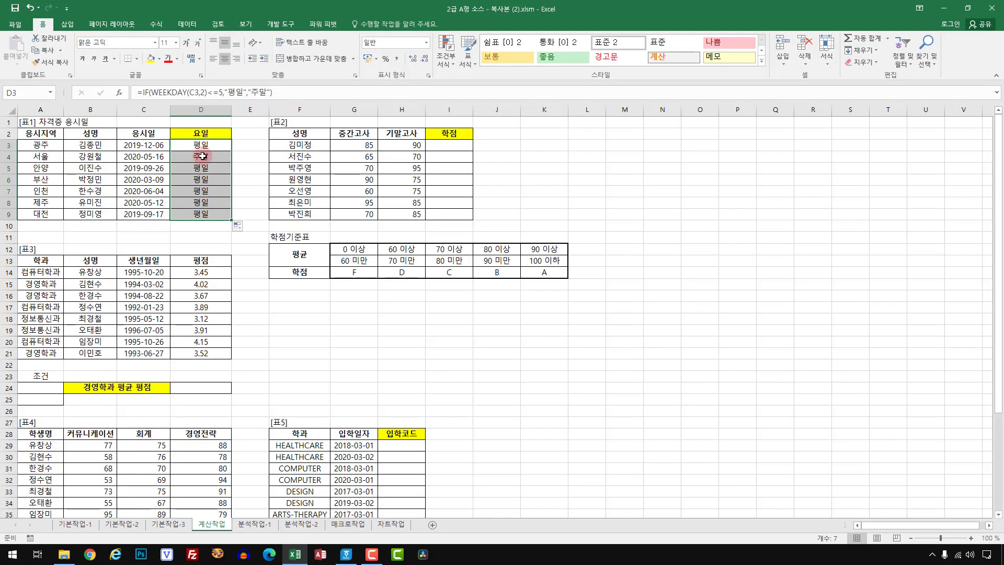
# Open the Windows Calendar app, go back to May 2020 to check the weekday of 2020-05-16, and close the calendar.
pyautogui.click(12, 554)
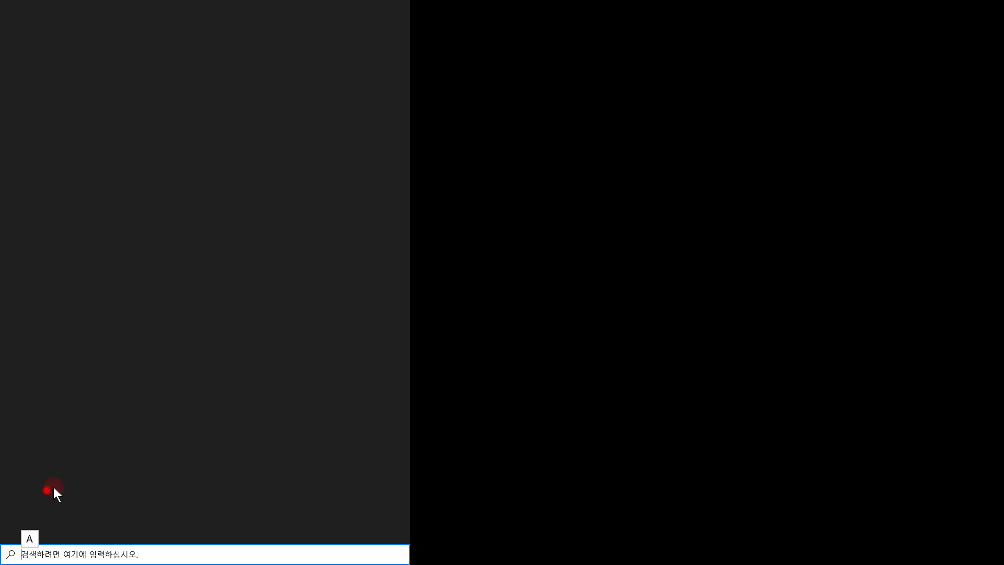
pyautogui.click(65, 143)
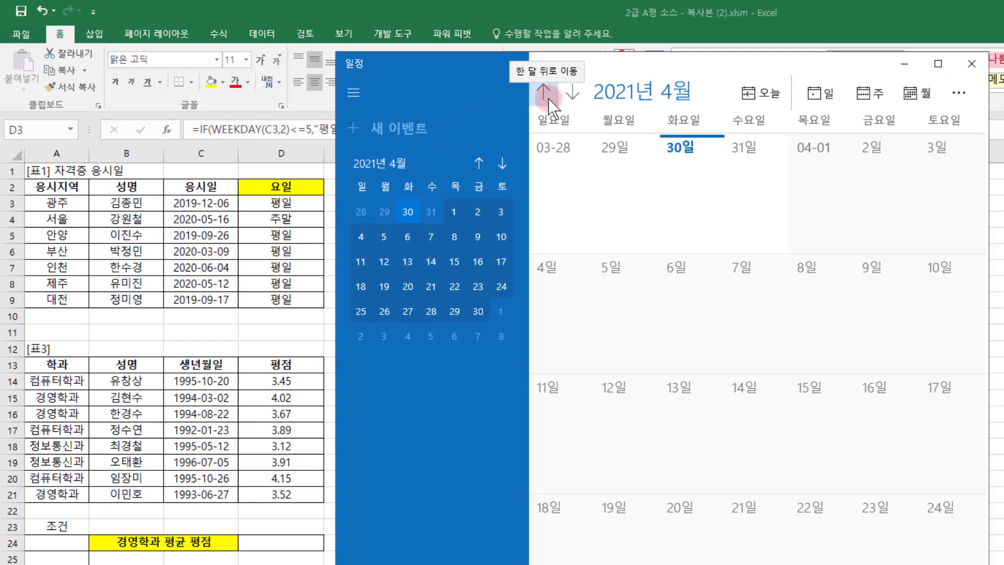
pyautogui.click(392, 70)
pyautogui.click(391, 70)
pyautogui.click(391, 70)
pyautogui.click(391, 70)
pyautogui.click(391, 70)
pyautogui.click(391, 70)
pyautogui.click(391, 70)
pyautogui.click(391, 70)
pyautogui.click(547, 99)
pyautogui.click(548, 98)
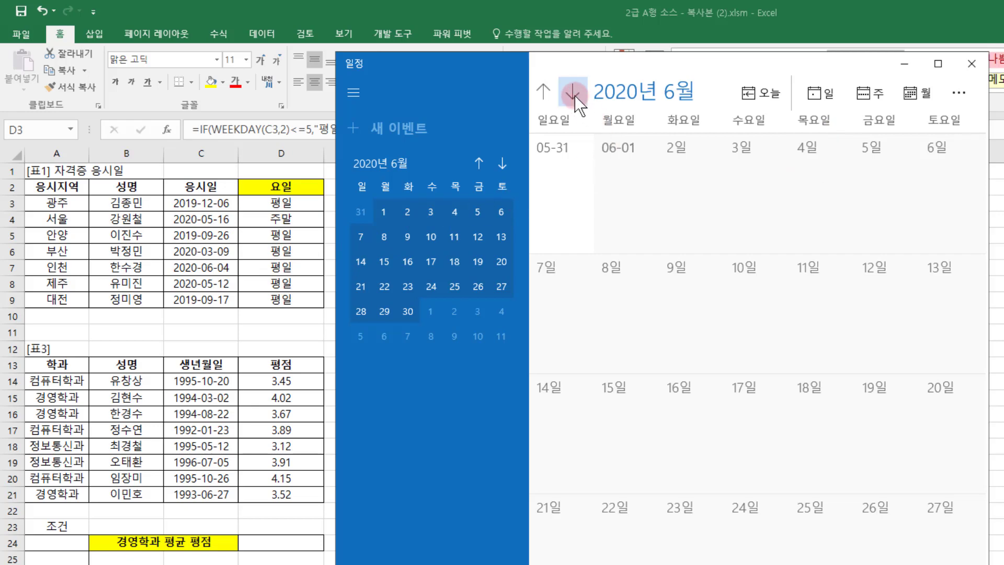
pyautogui.click(544, 92)
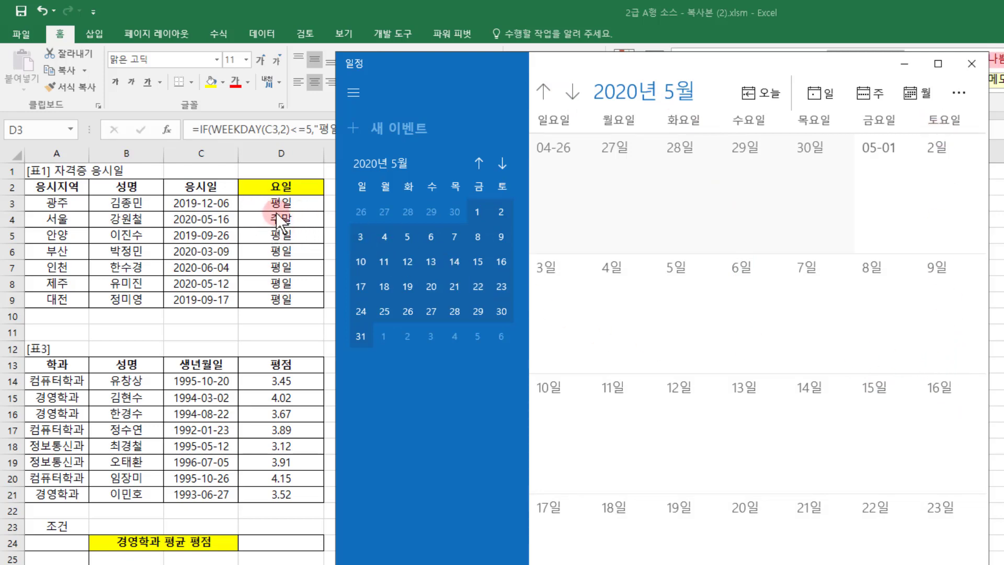
pyautogui.click(972, 63)
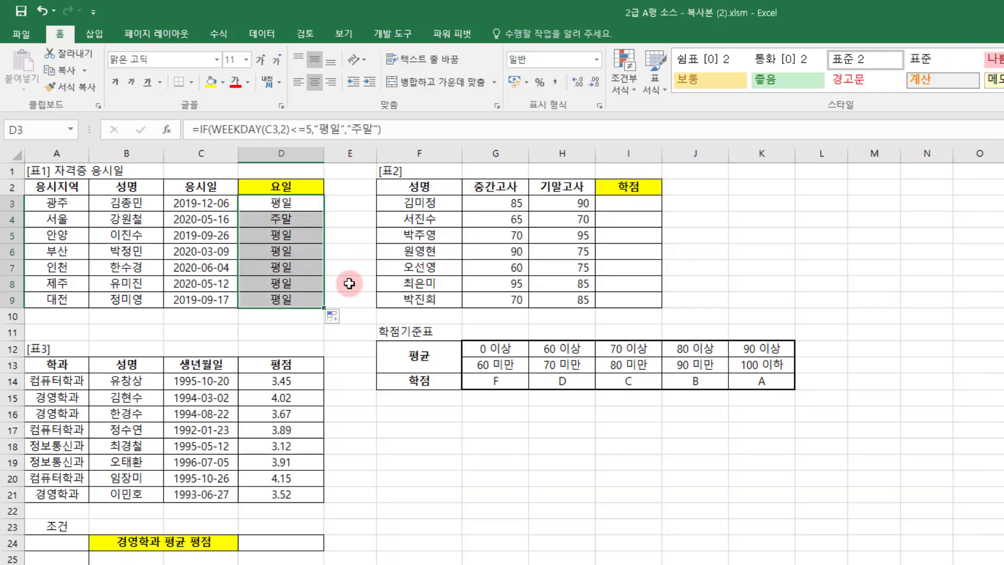
# Examine the first student's 중간고사 and 기말고사 scores in table 2 against the 학점기준표 grade criteria.
pyautogui.click(640, 203)
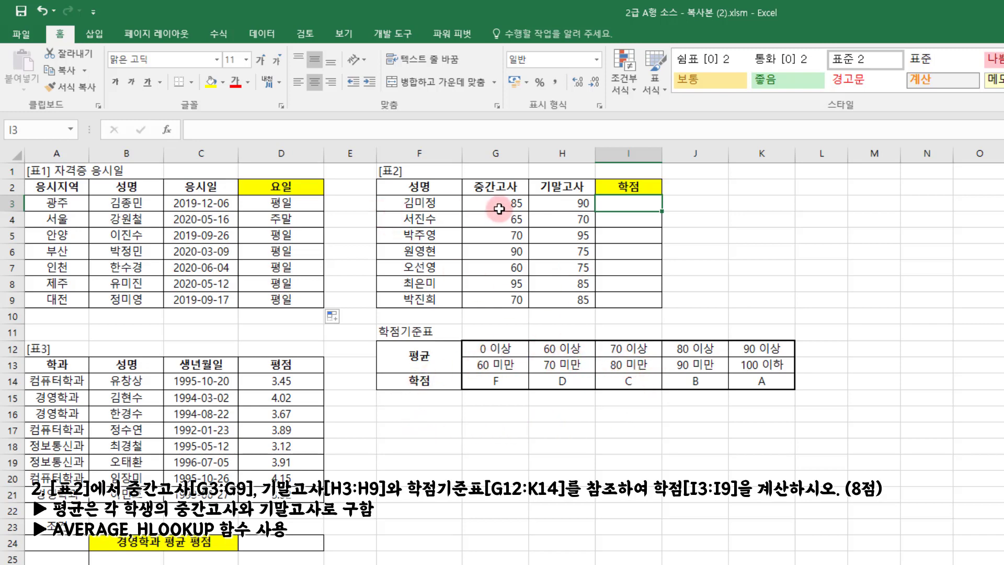
pyautogui.moveTo(500, 209); pyautogui.dragTo(560, 203)
pyautogui.click(629, 204)
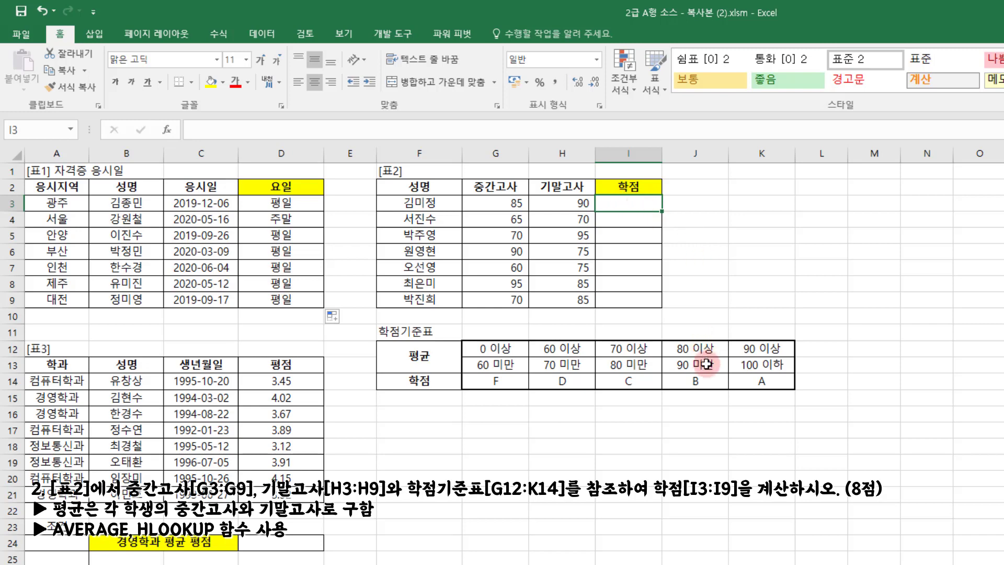
pyautogui.click(695, 380)
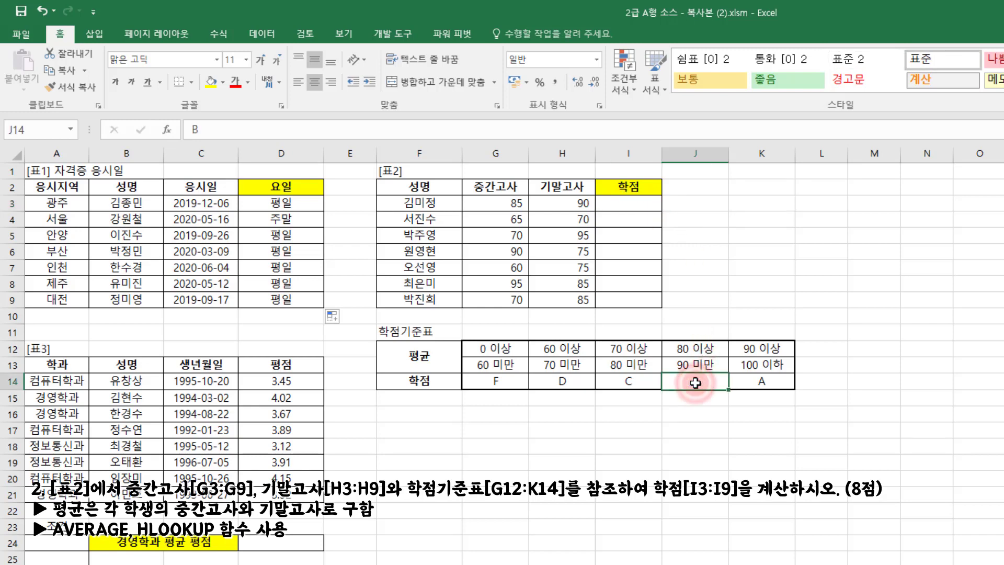
# Insert an AVERAGE function of G3:H3 in cell I3 of table 2.
pyautogui.click(627, 205)
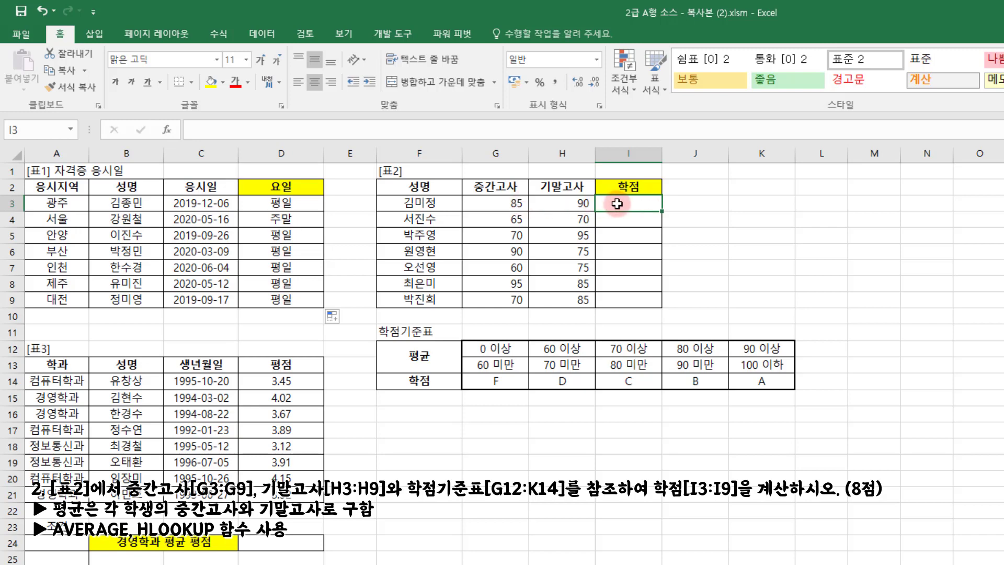
pyautogui.click(167, 130)
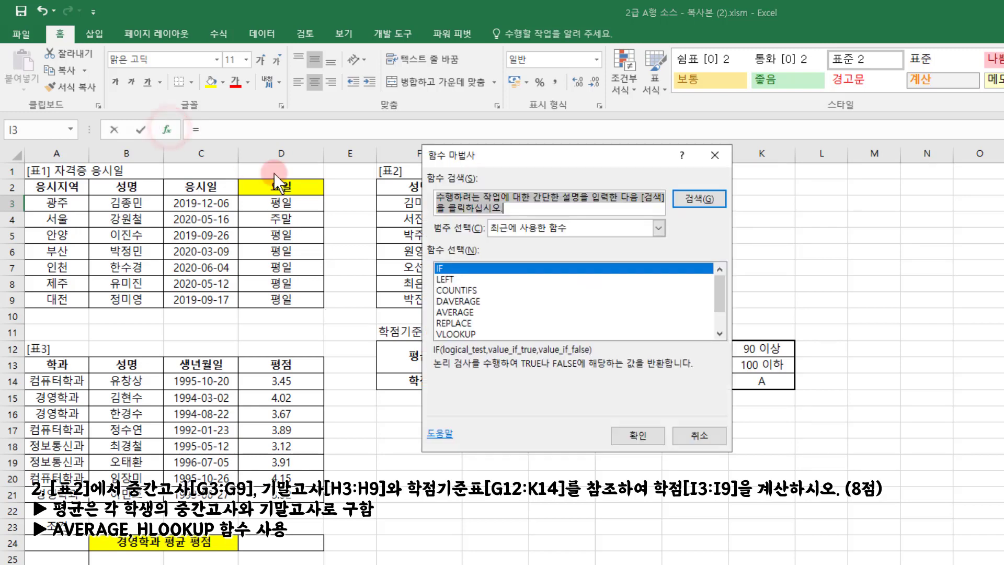
pyautogui.doubleClick(463, 311)
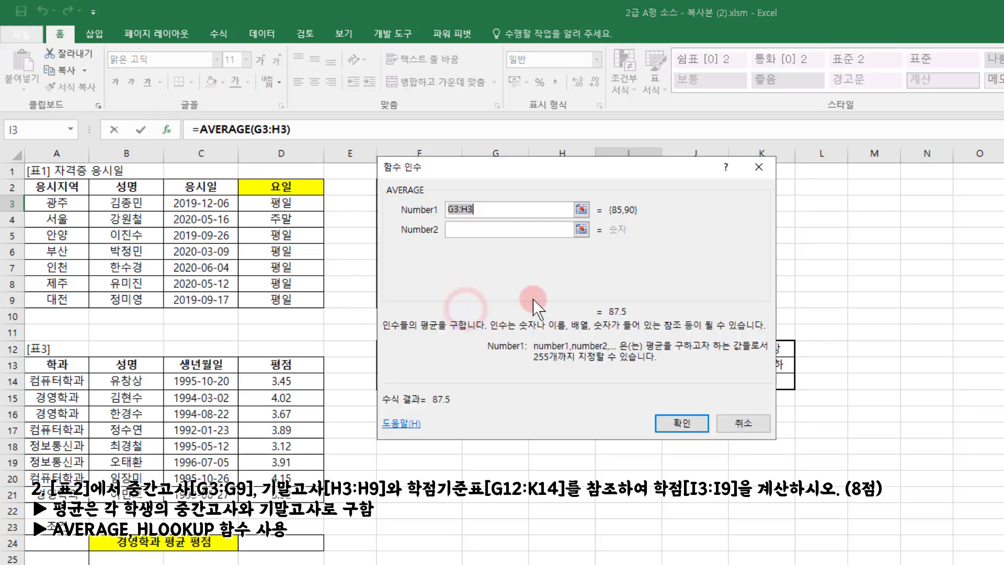
pyautogui.moveTo(566, 169); pyautogui.dragTo(608, 274)
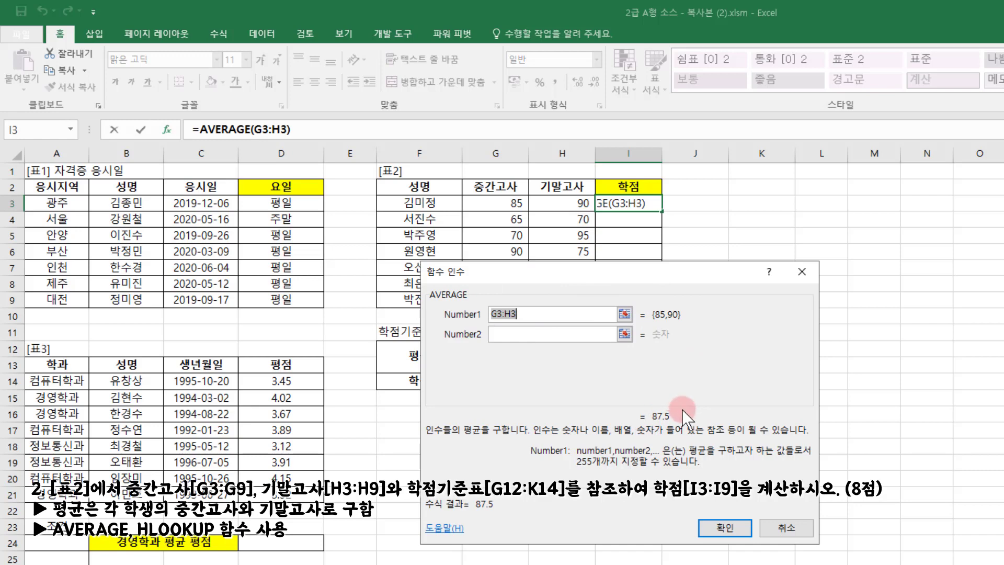
pyautogui.click(721, 528)
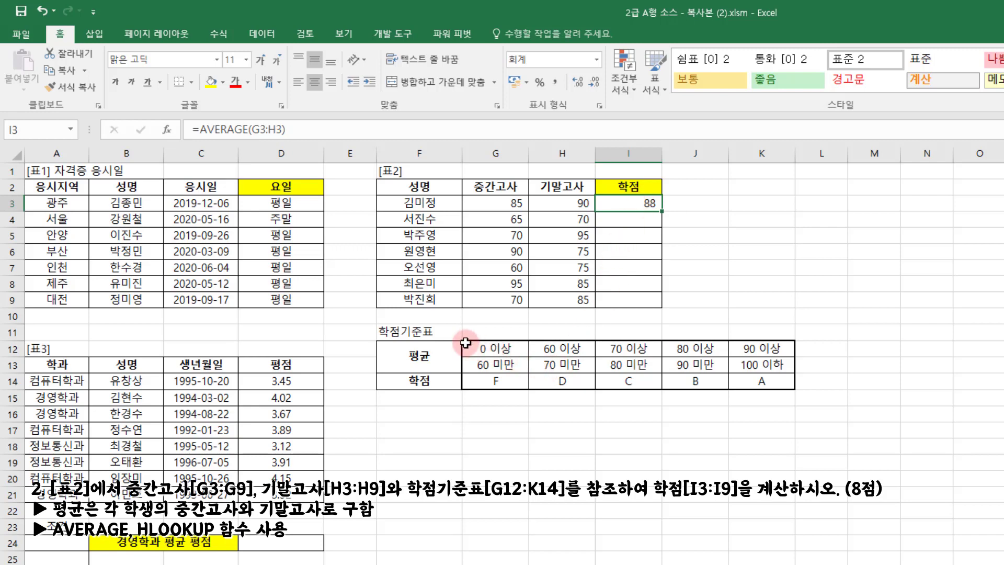
# Wrap the AVERAGE formula in I3 in an hlookup function and open its arguments dialog clear of table 2 and the 학점기준표.
pyautogui.moveTo(465, 343); pyautogui.dragTo(743, 343)
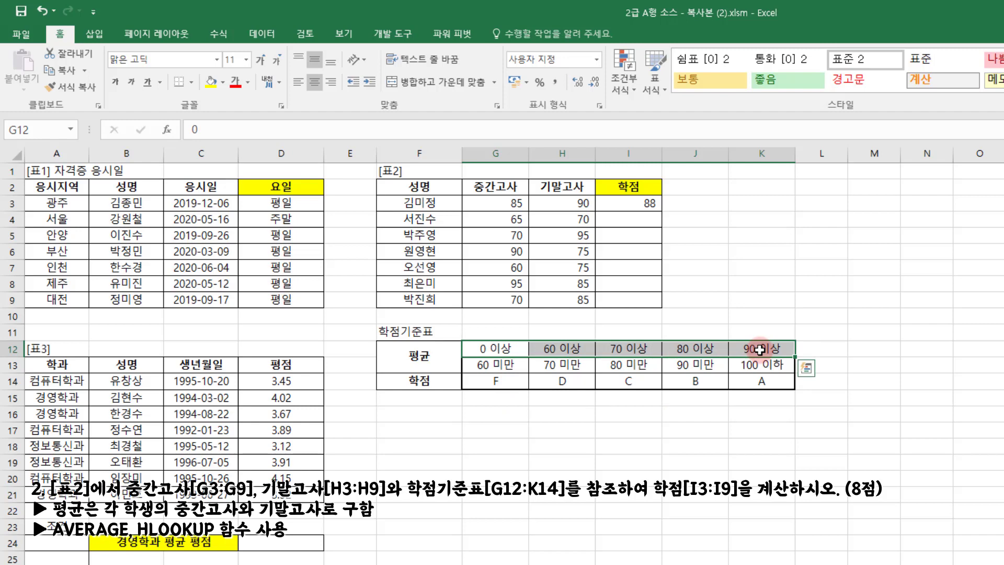
pyautogui.click(633, 205)
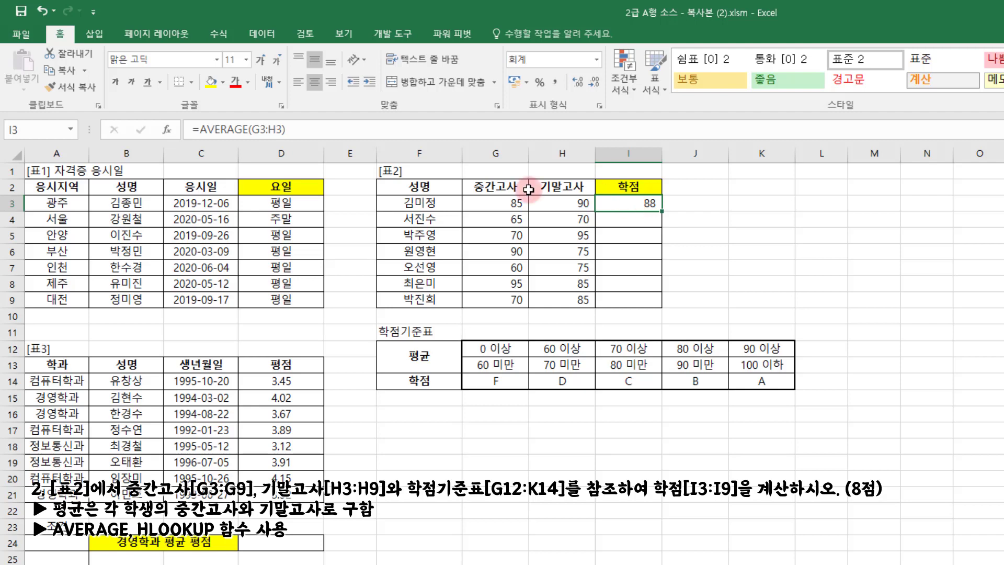
pyautogui.click(202, 130)
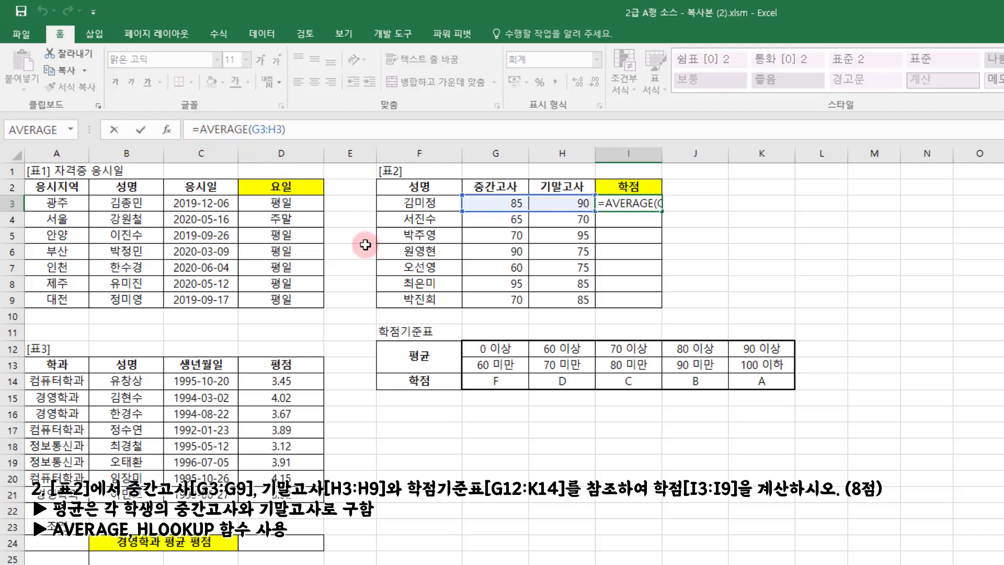
pyautogui.write('hlook')
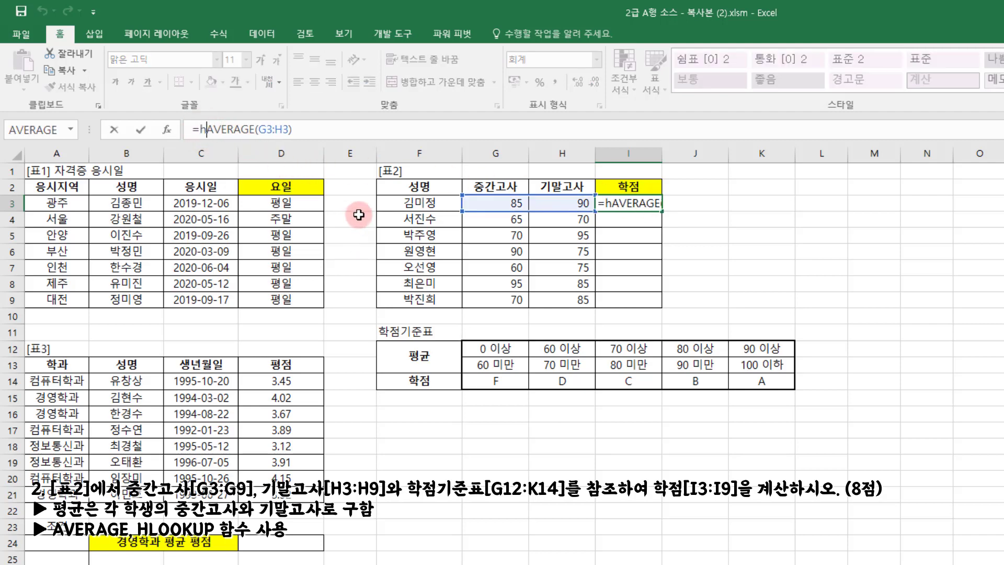
pyautogui.write('up(')
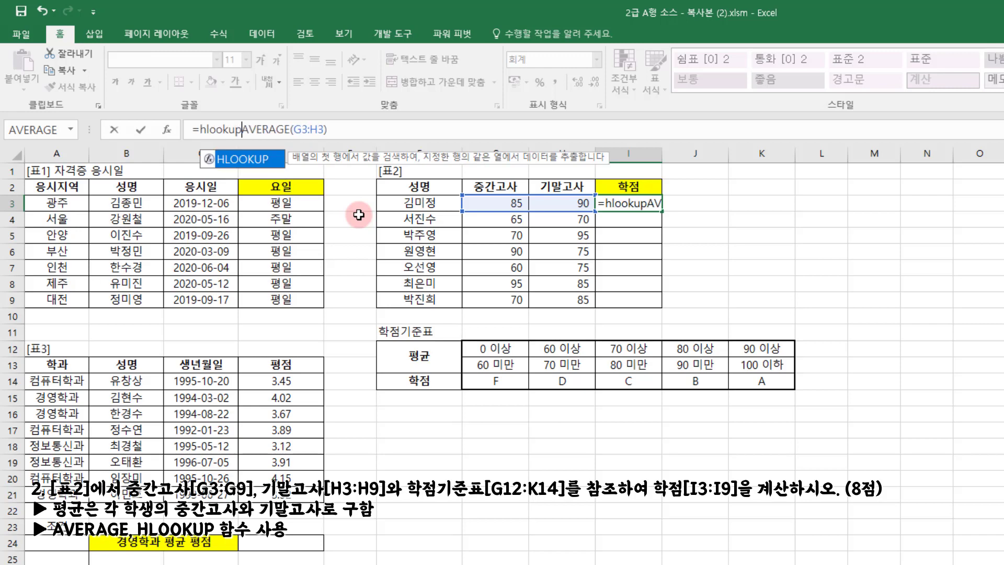
pyautogui.click(227, 127)
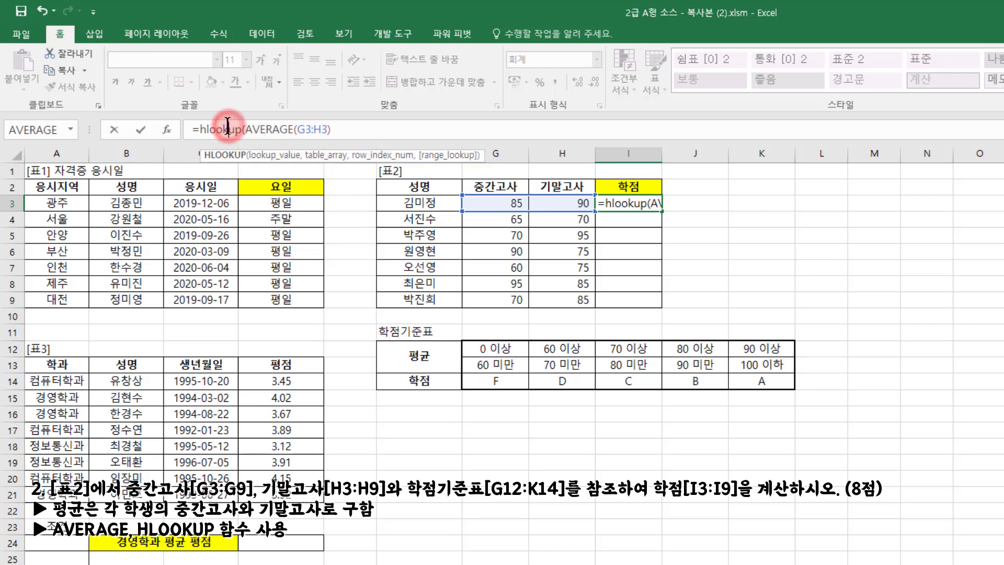
pyautogui.click(168, 128)
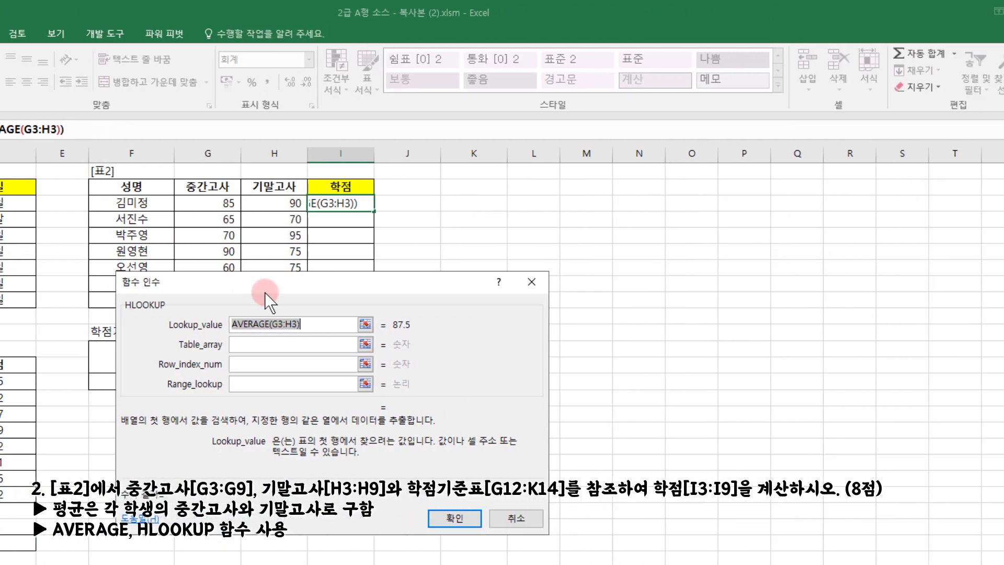
pyautogui.moveTo(445, 282); pyautogui.dragTo(842, 183)
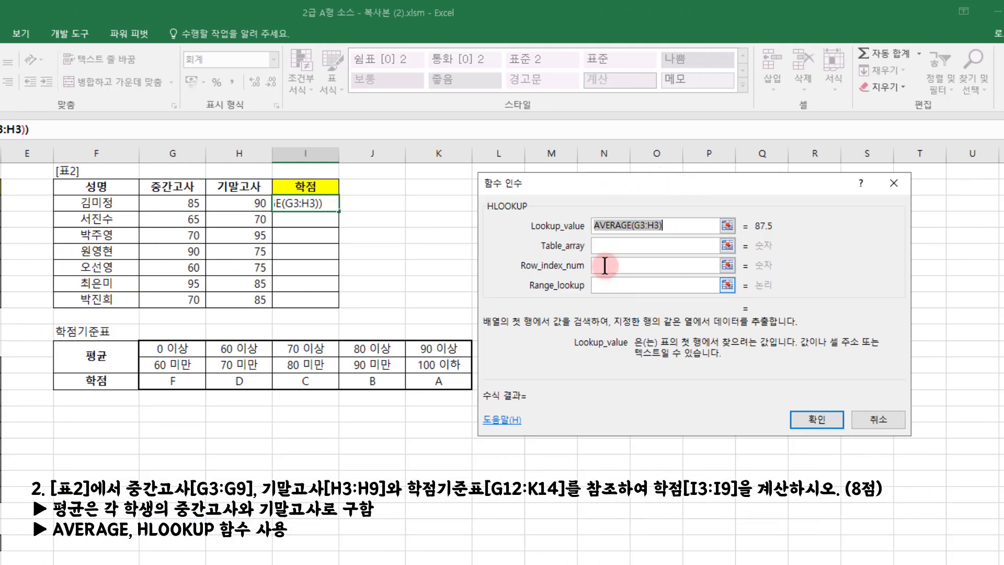
# Keep AVERAGE(G3:H3) as the HLOOKUP lookup value and set the table array to G12:K14.
pyautogui.click(672, 225)
pyautogui.moveTo(673, 224); pyautogui.dragTo(577, 225)
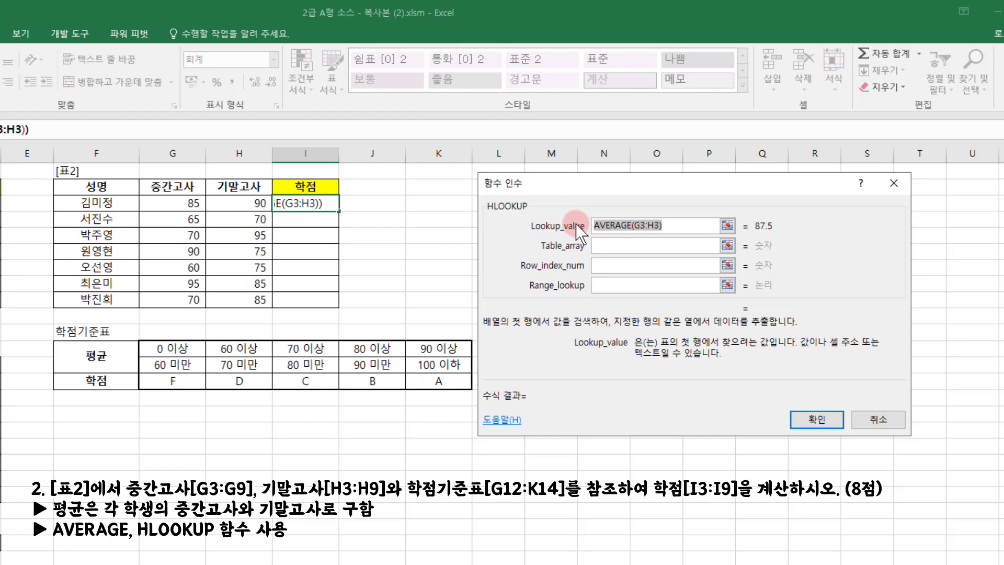
pyautogui.press('Tab')
pyautogui.moveTo(173, 348); pyautogui.dragTo(440, 376)
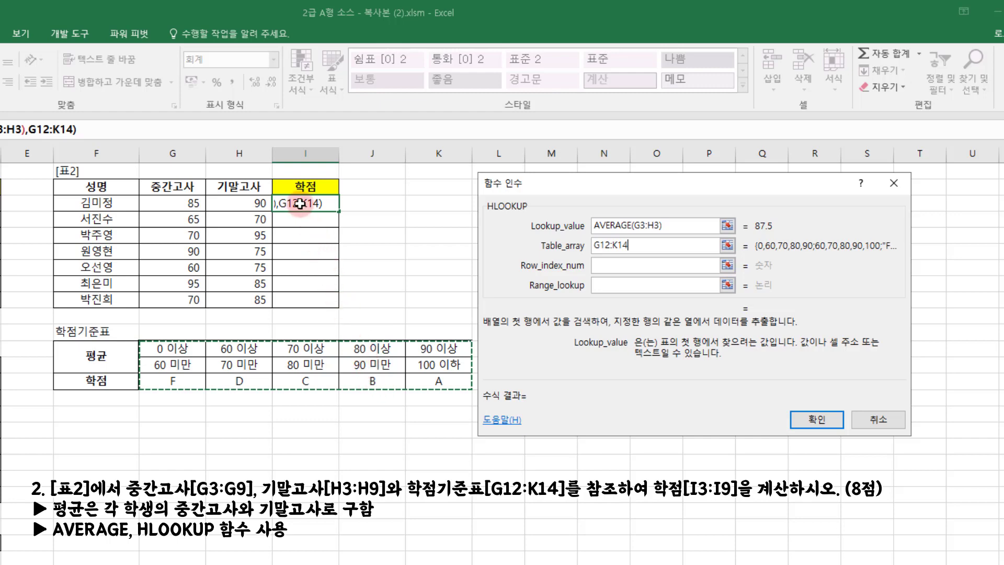
# Set the HLOOKUP row index number to 3 and the range lookup to true.
pyautogui.click(619, 265)
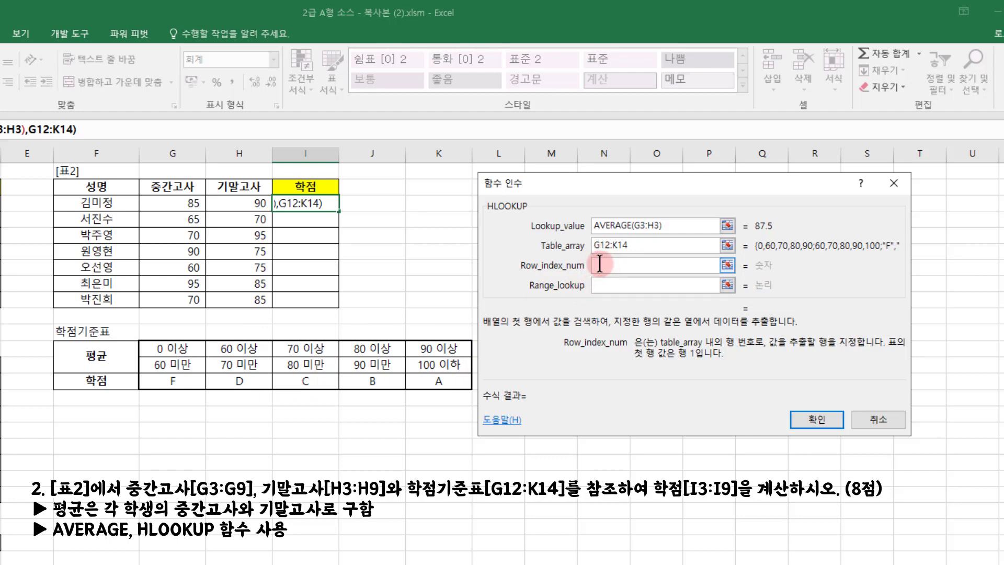
pyautogui.write('3')
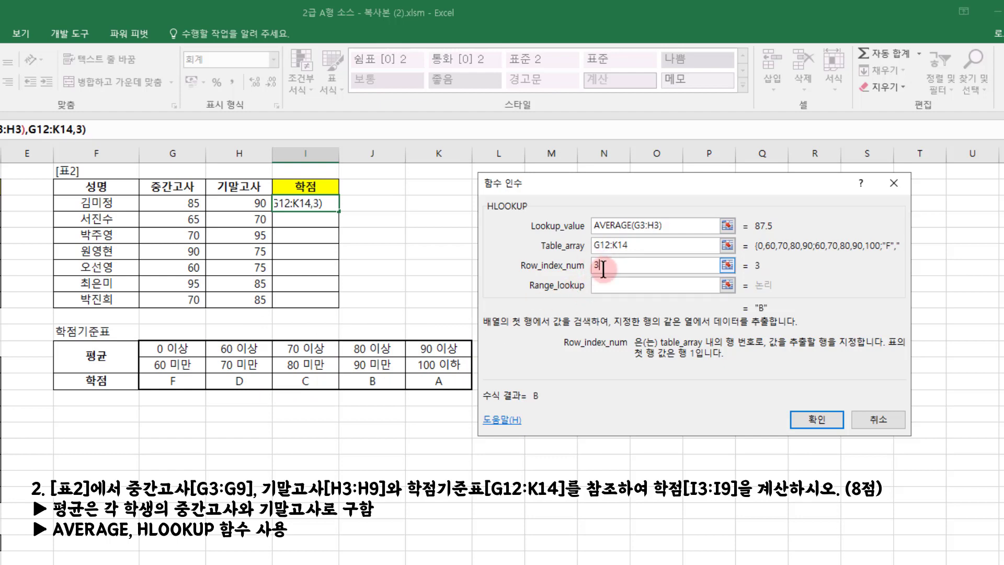
pyautogui.click(604, 285)
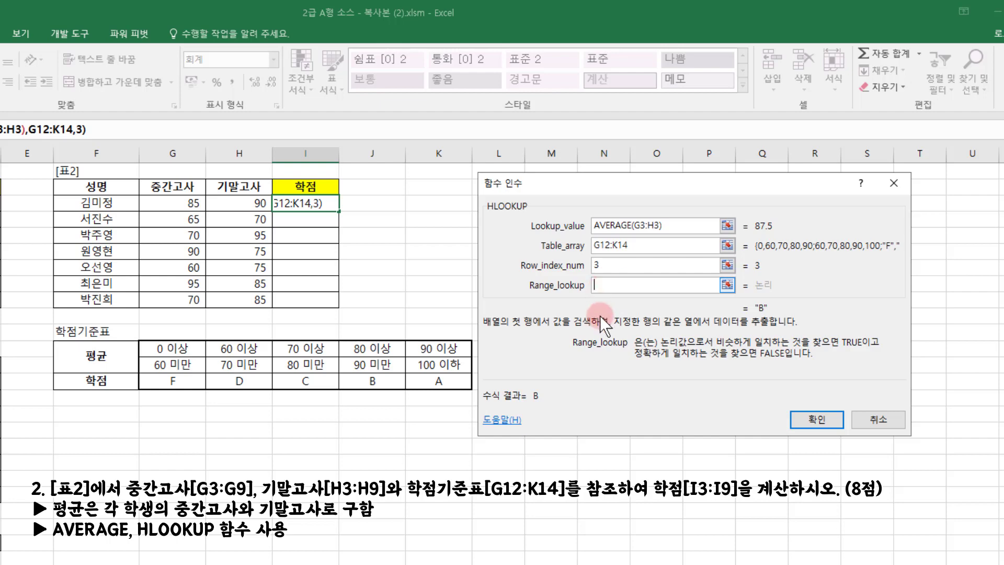
pyautogui.write('true')
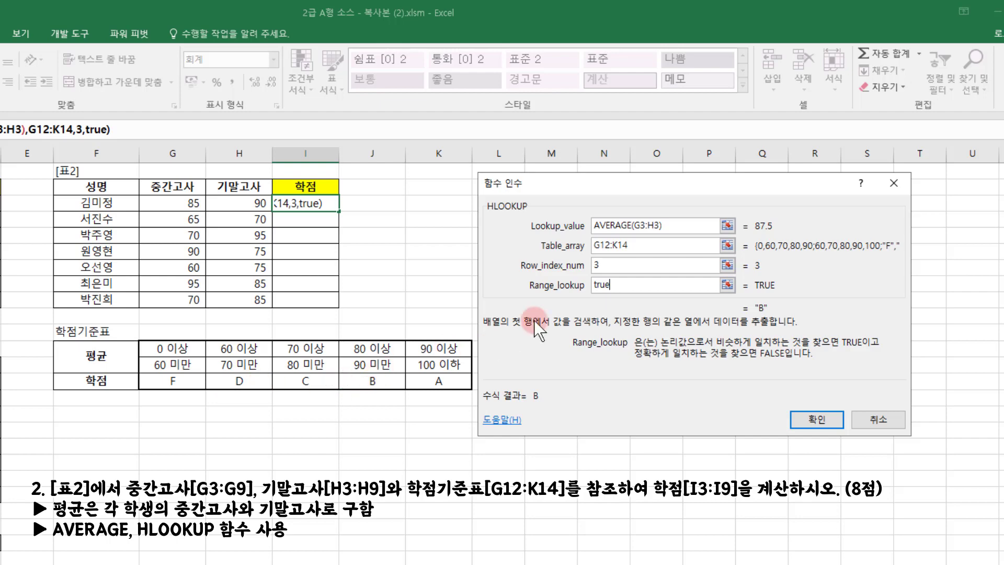
# Make the HLOOKUP table array absolute as $G$12:$K$14 and fill the I3 formula down to I9.
pyautogui.click(631, 245)
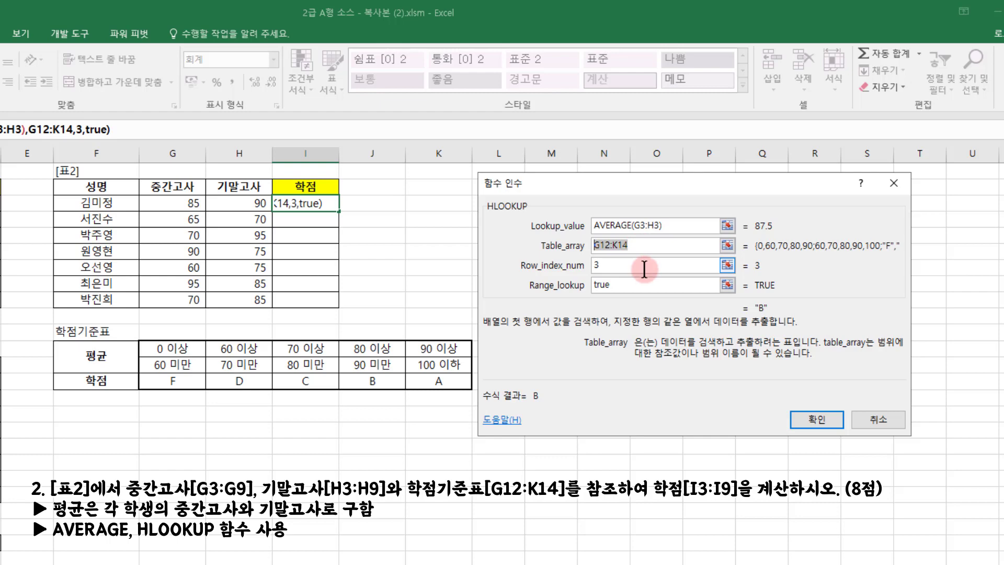
pyautogui.press('F4')
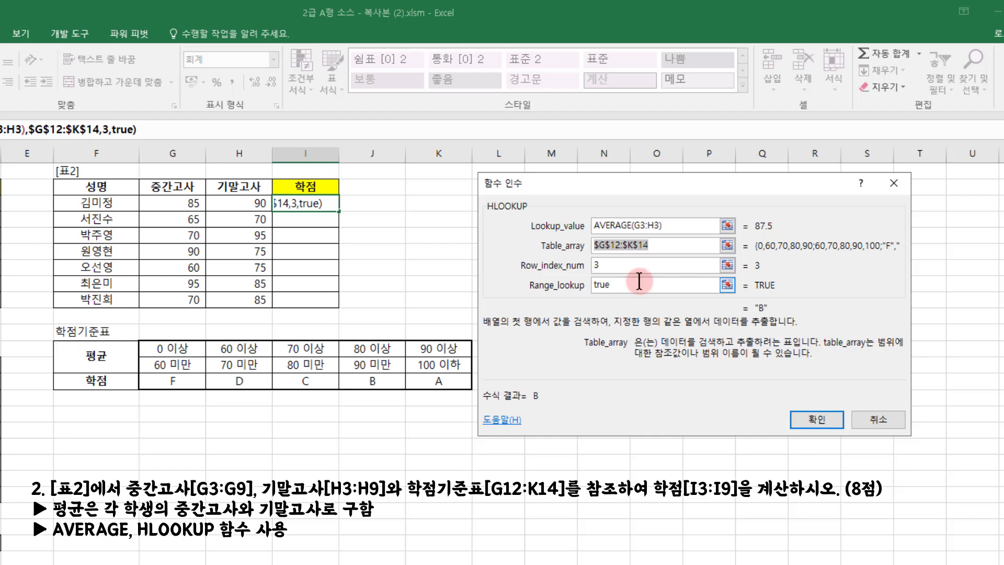
pyautogui.click(815, 418)
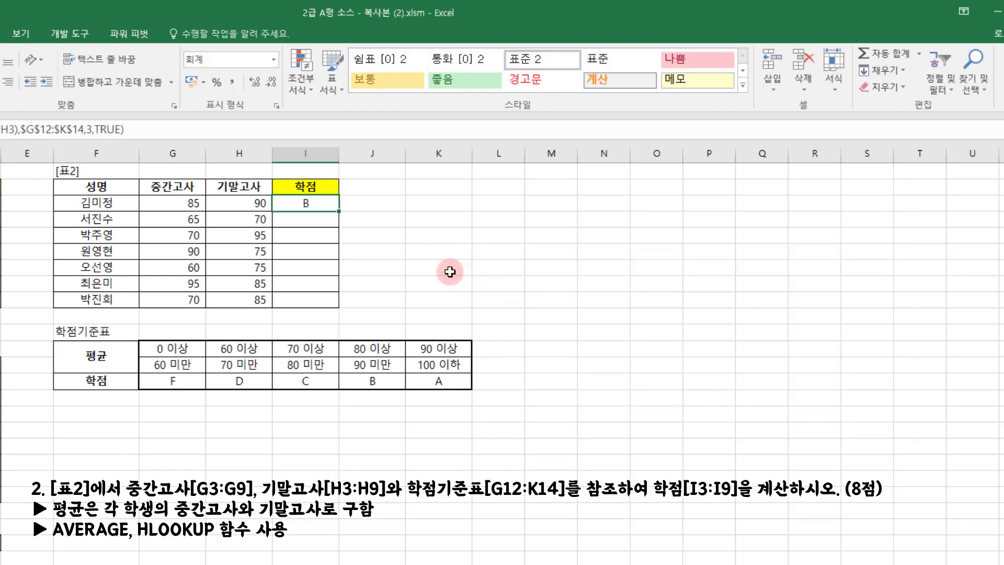
pyautogui.moveTo(339, 211); pyautogui.dragTo(333, 303)
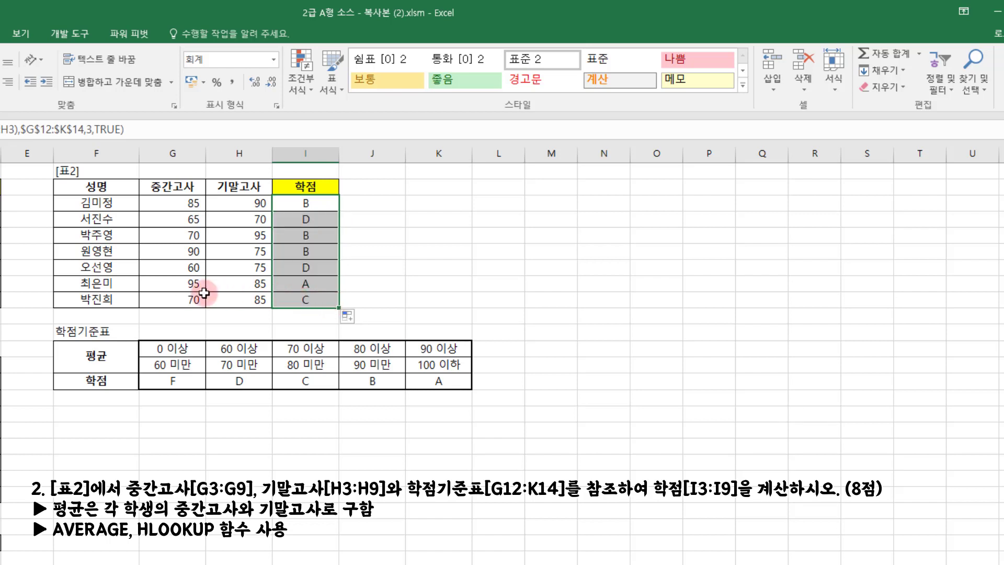
pyautogui.moveTo(173, 299); pyautogui.dragTo(226, 301)
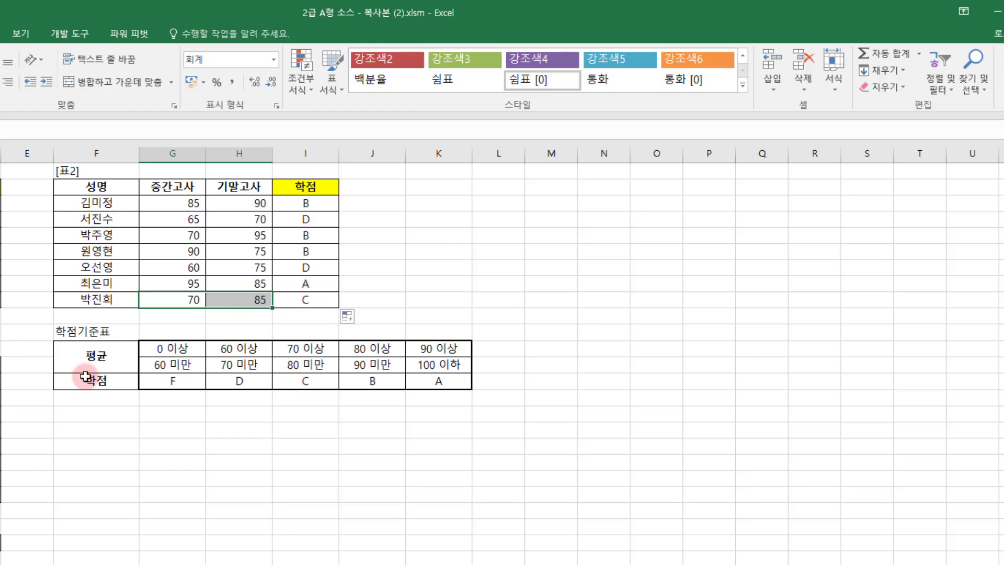
# Examine the 경영학과 rows in table 3 together with their 평점 values and the result cell D24.
pyautogui.scroll(-3, 85, 377)
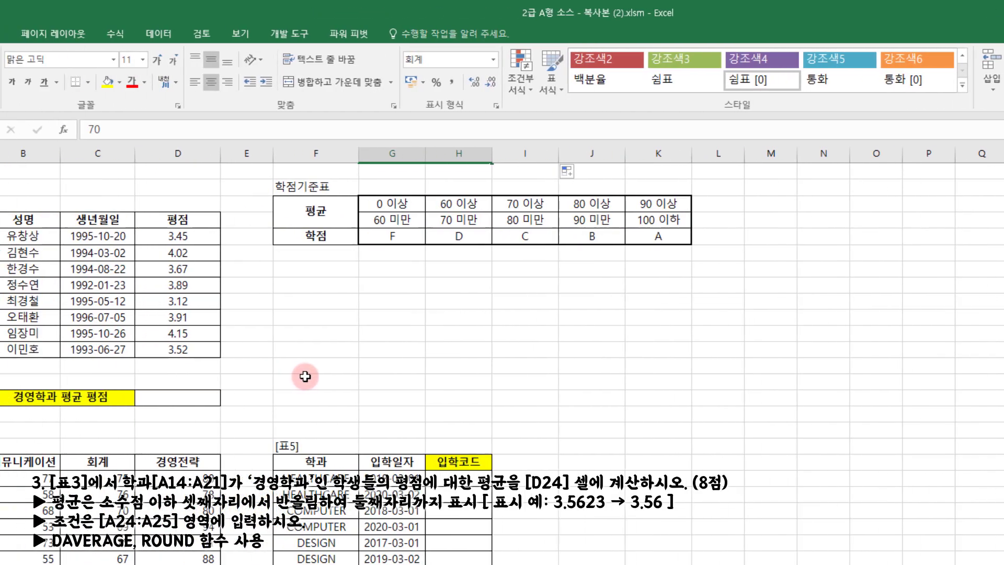
pyautogui.scroll(-1, 408, 377)
pyautogui.scroll(1, 408, 376)
pyautogui.scroll(-1, 397, 375)
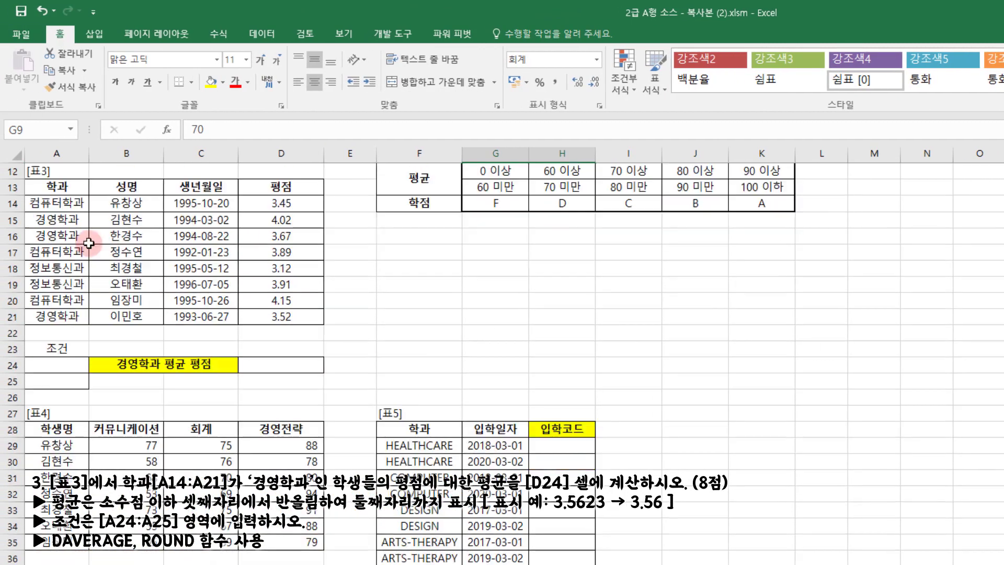
pyautogui.moveTo(52, 221); pyautogui.dragTo(53, 237)
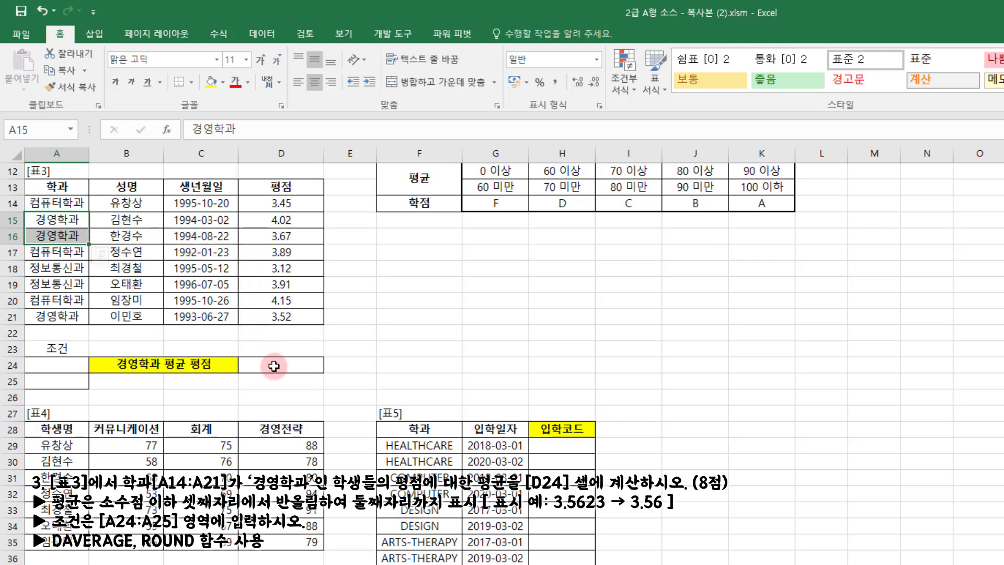
pyautogui.click(273, 366)
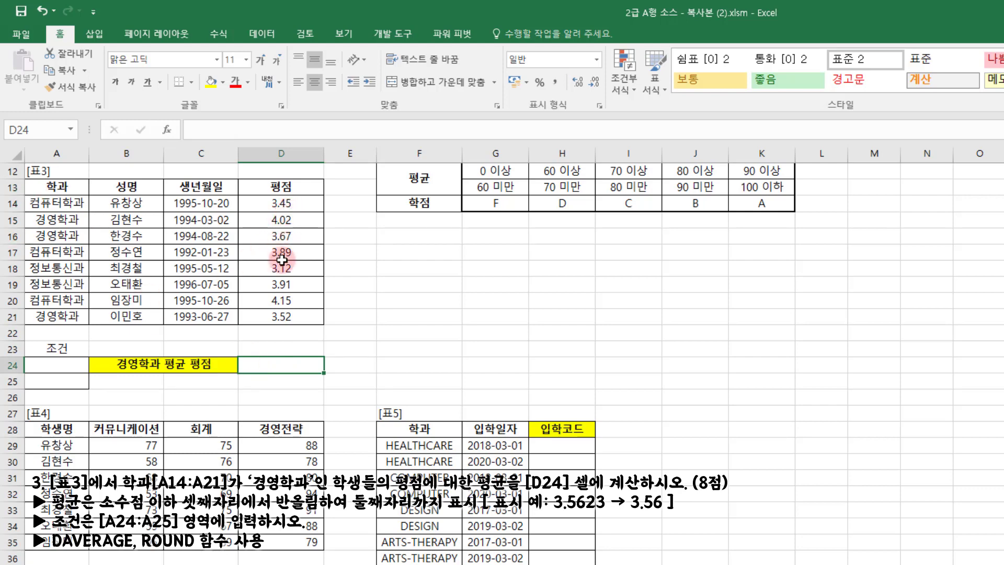
pyautogui.moveTo(63, 216); pyautogui.dragTo(61, 236)
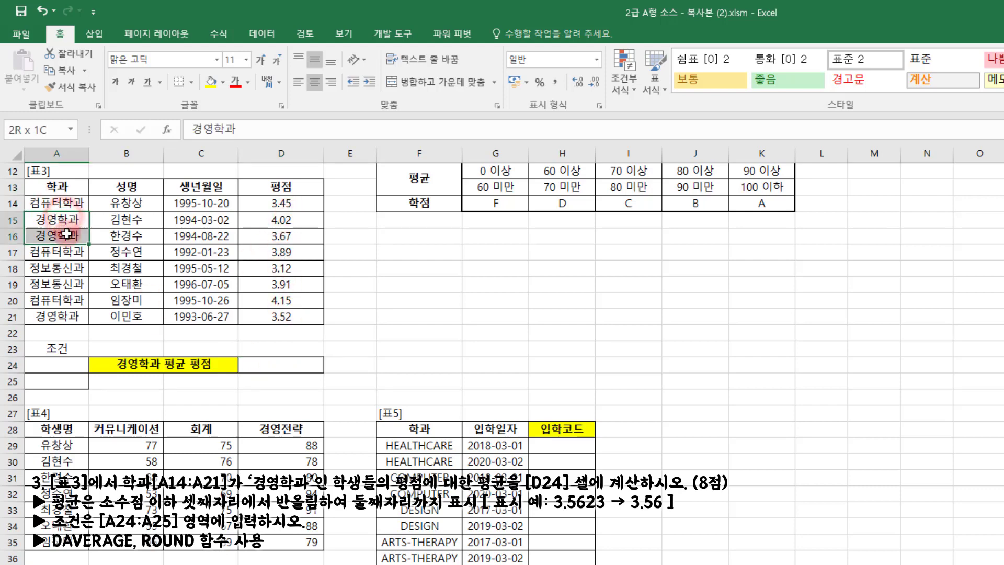
pyautogui.keyDown('ctrl'); pyautogui.click(66, 316); pyautogui.keyUp('ctrl')
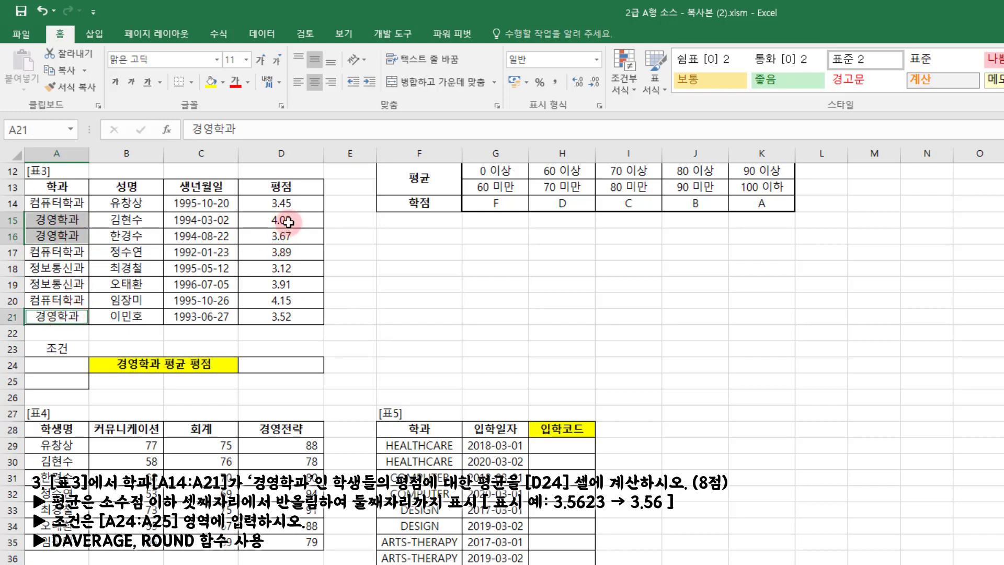
pyautogui.keyDown('ctrl'); pyautogui.moveTo(277, 220); pyautogui.dragTo(277, 236); pyautogui.keyUp('ctrl')
pyautogui.keyDown('ctrl'); pyautogui.click(296, 319); pyautogui.keyUp('ctrl')
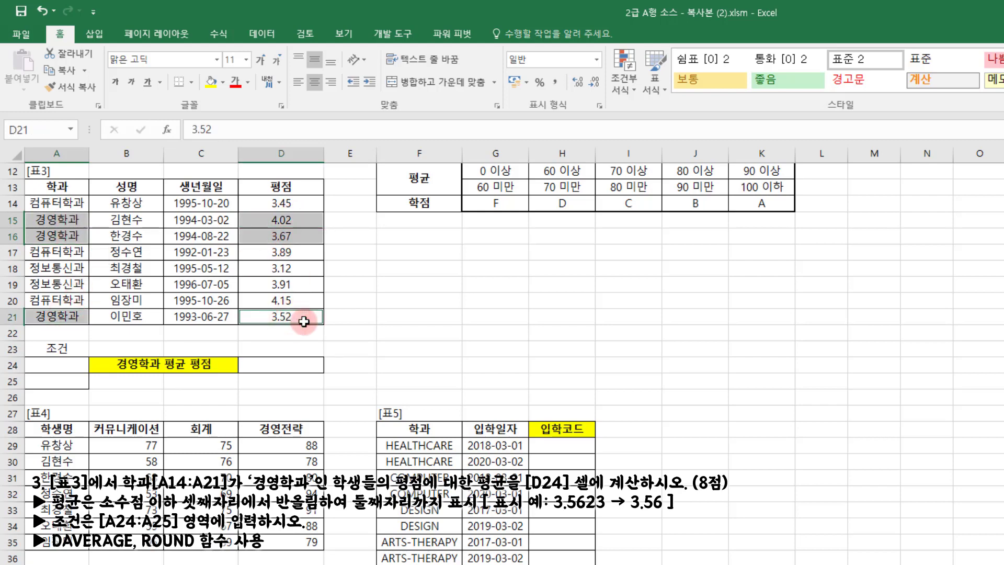
pyautogui.click(289, 361)
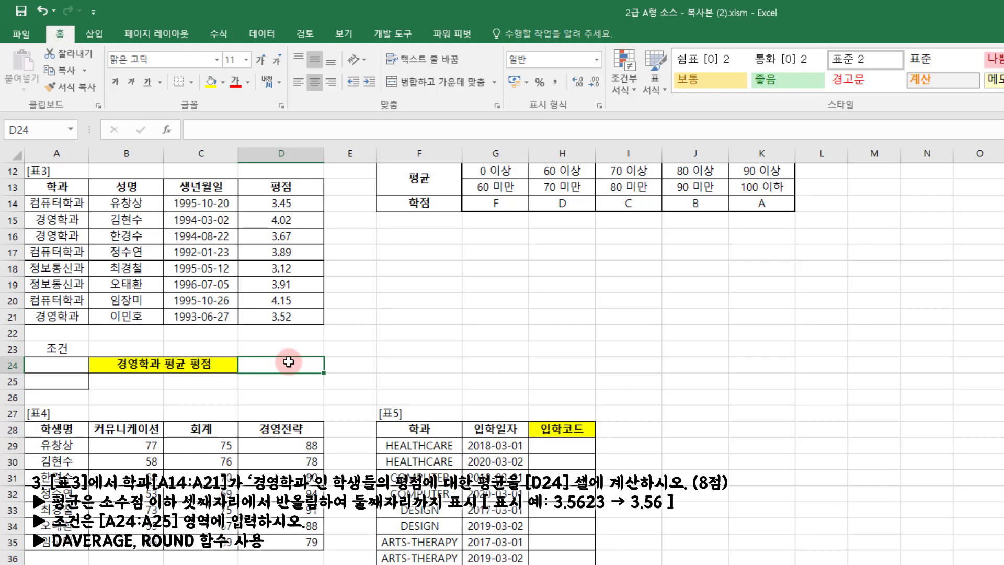
pyautogui.click(168, 129)
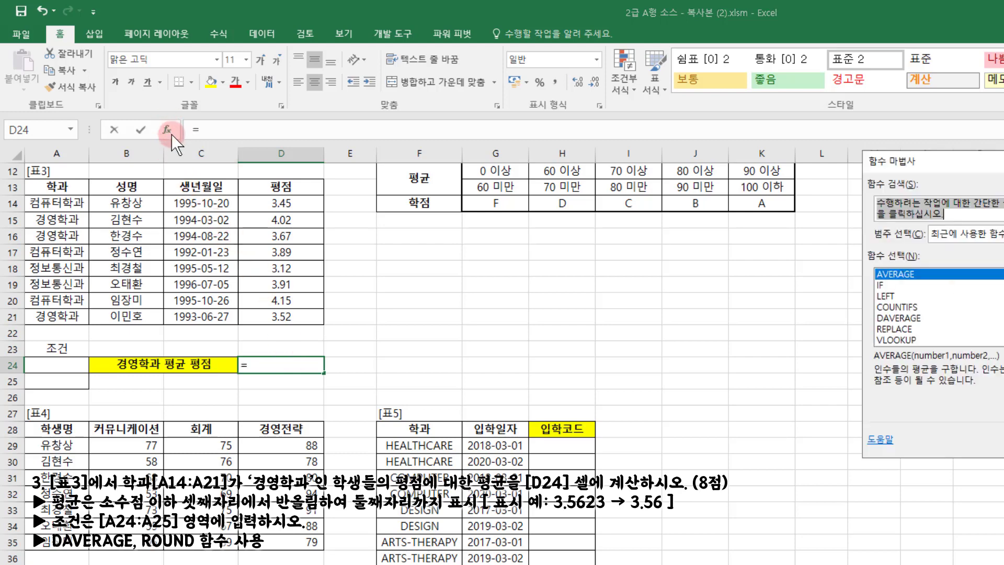
pyautogui.moveTo(903, 161); pyautogui.dragTo(391, 121)
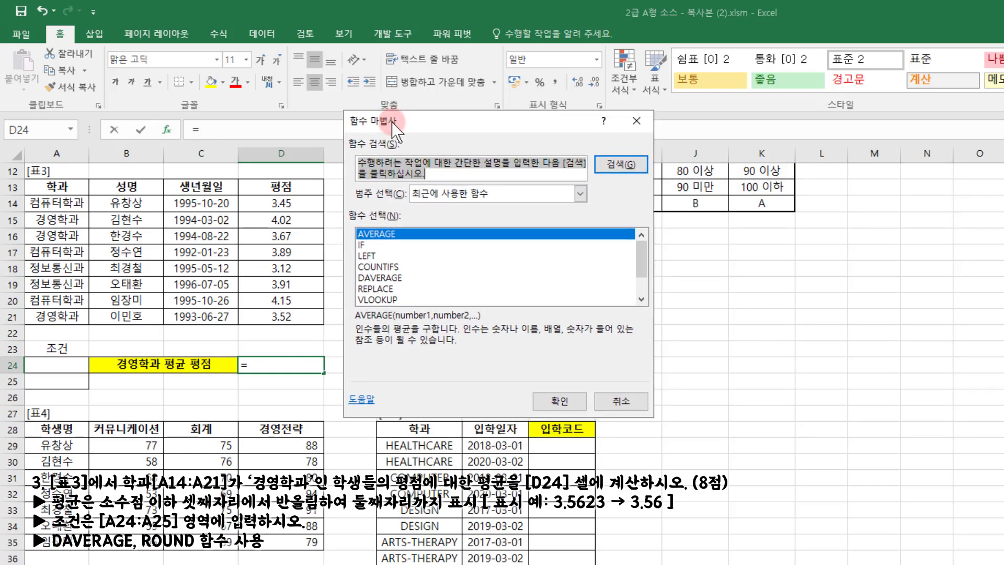
pyautogui.doubleClick(392, 276)
pyautogui.moveTo(447, 154); pyautogui.dragTo(502, 177)
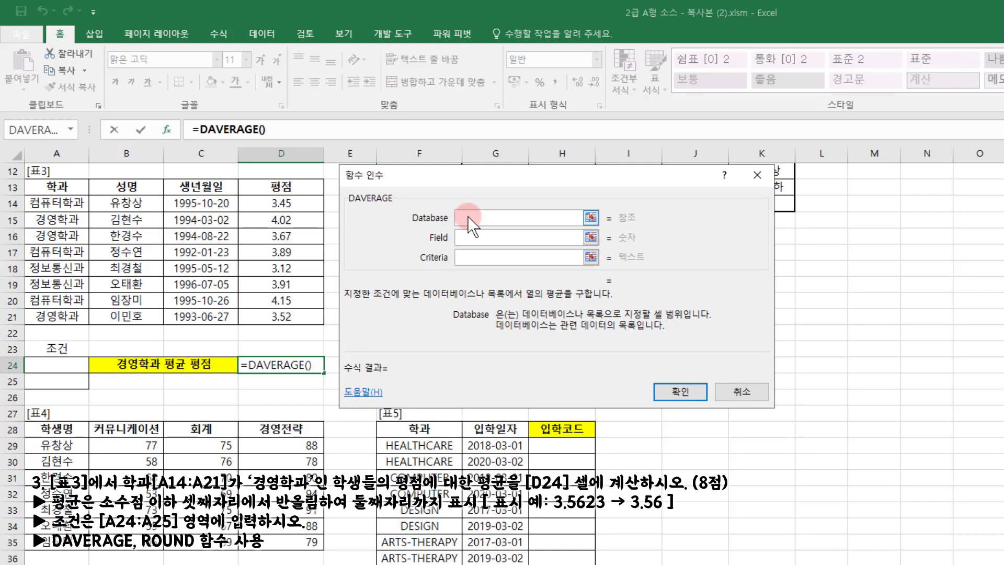
pyautogui.click(465, 256)
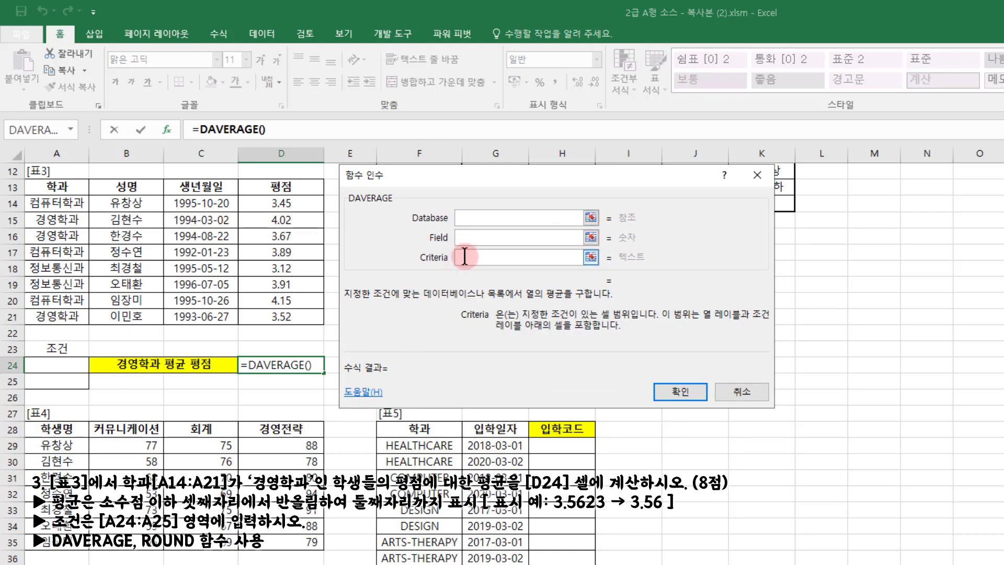
pyautogui.click(466, 238)
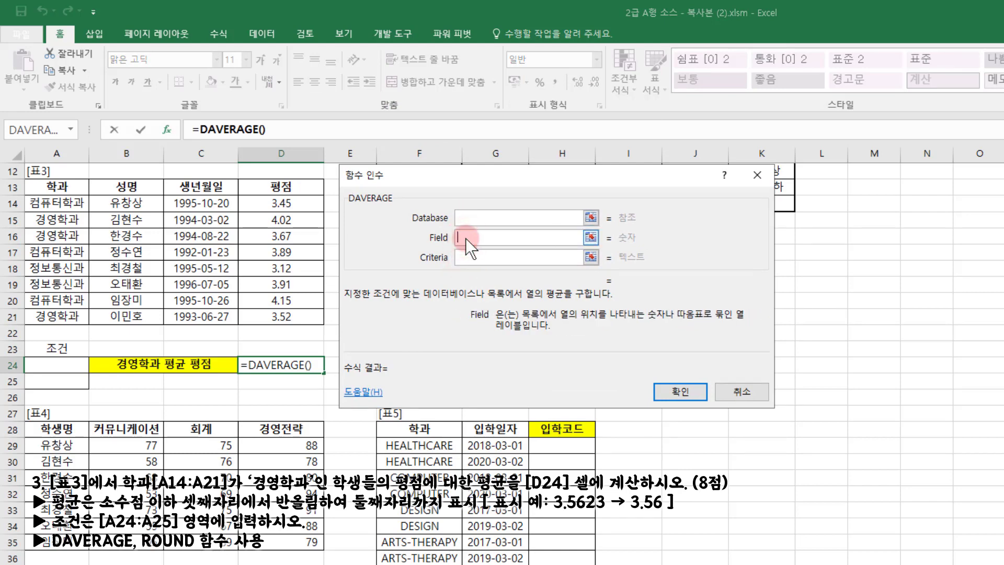
pyautogui.click(473, 216)
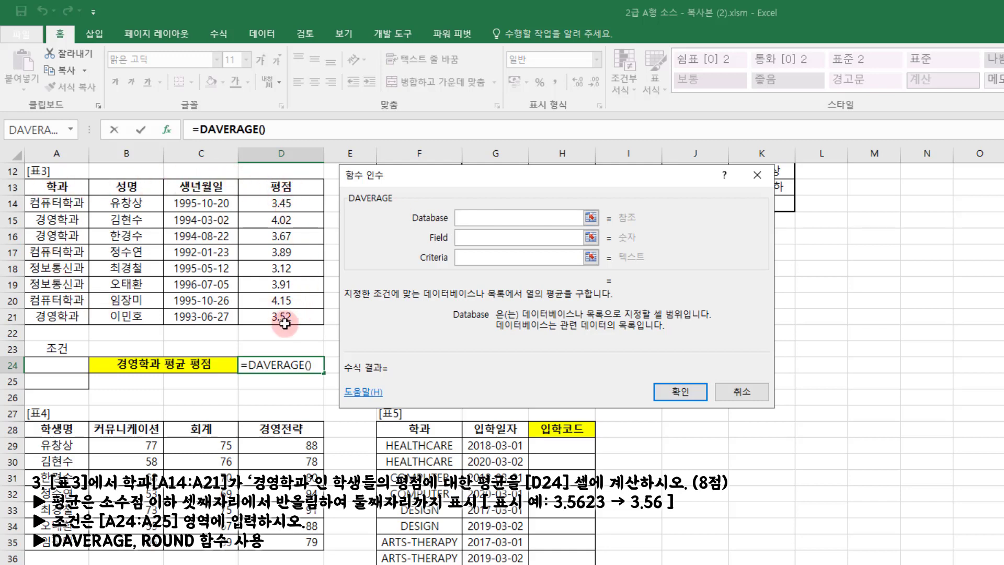
pyautogui.click(481, 238)
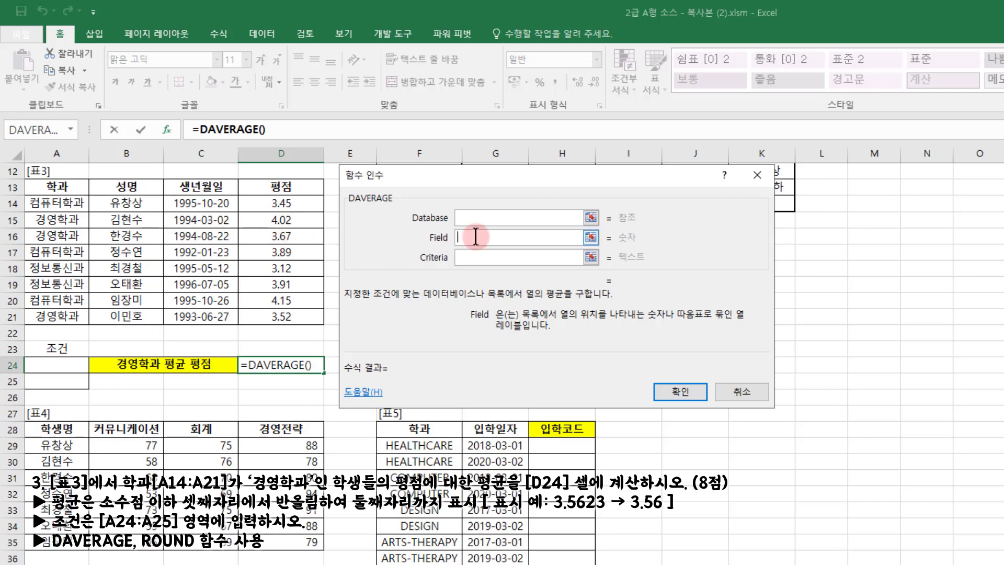
pyautogui.click(476, 256)
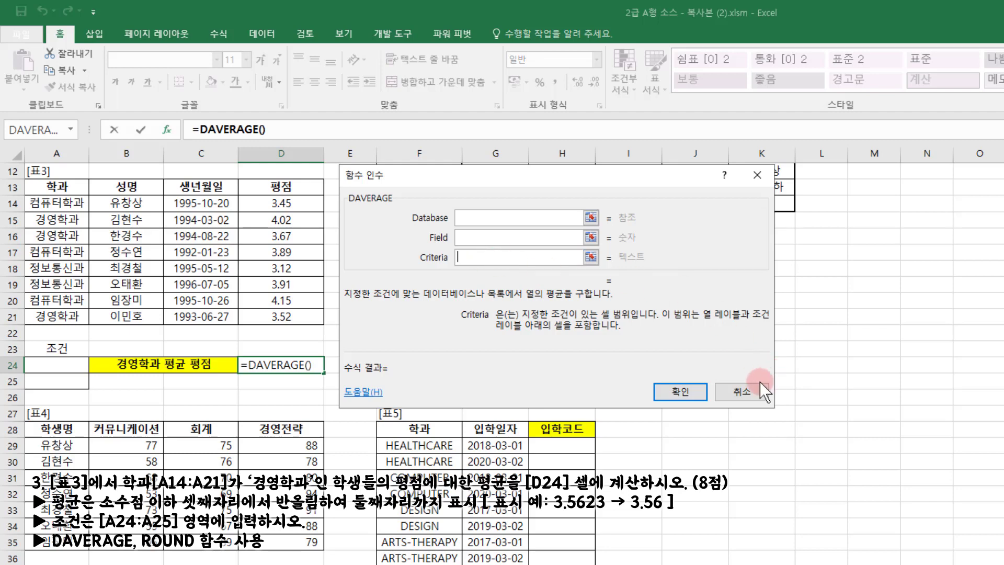
pyautogui.click(748, 391)
# Copy the 학과 header from A13 of table 3 into the criteria cell A24.
pyautogui.moveTo(52, 365); pyautogui.dragTo(45, 380)
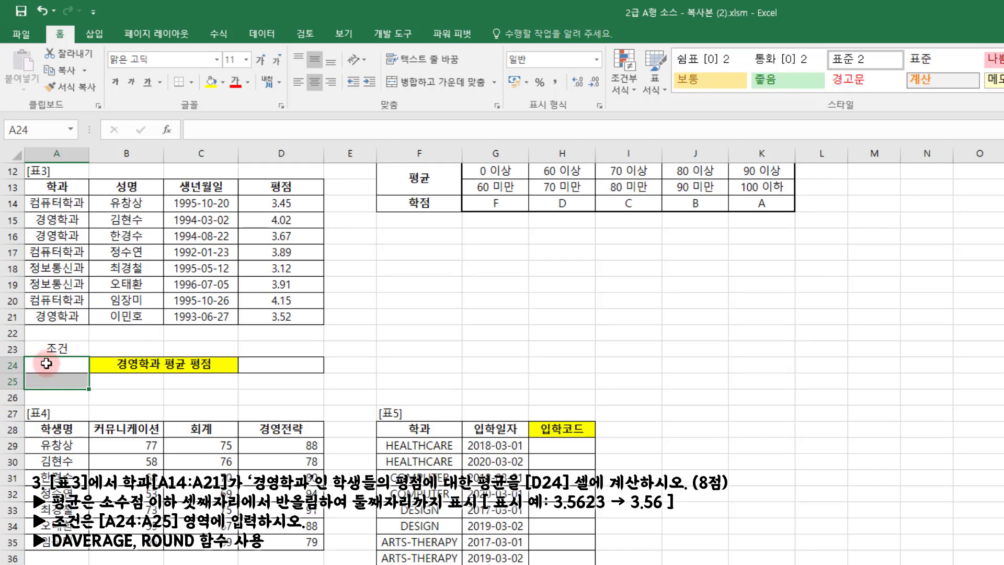
pyautogui.click(74, 196)
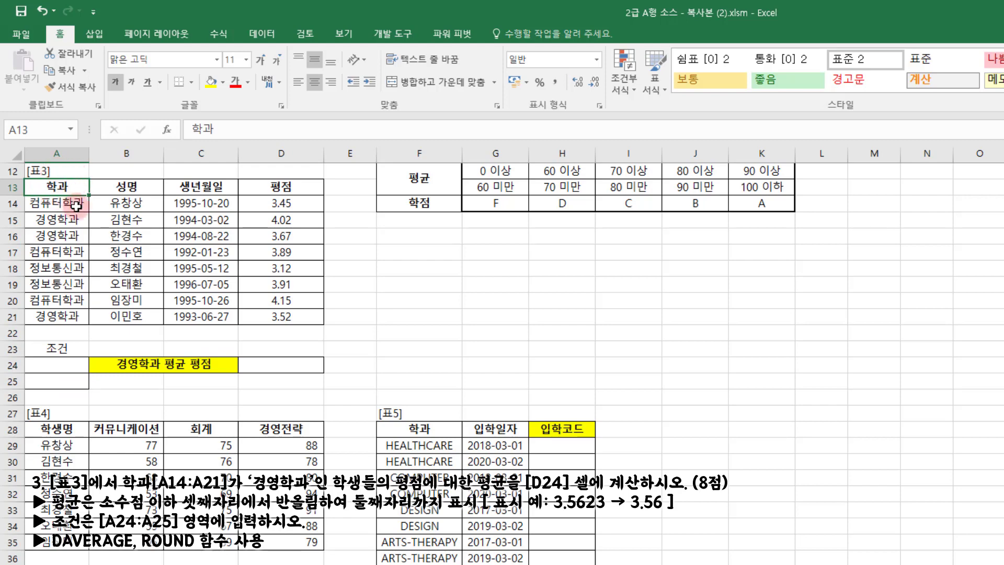
pyautogui.hotkey('ctrl', 'c')
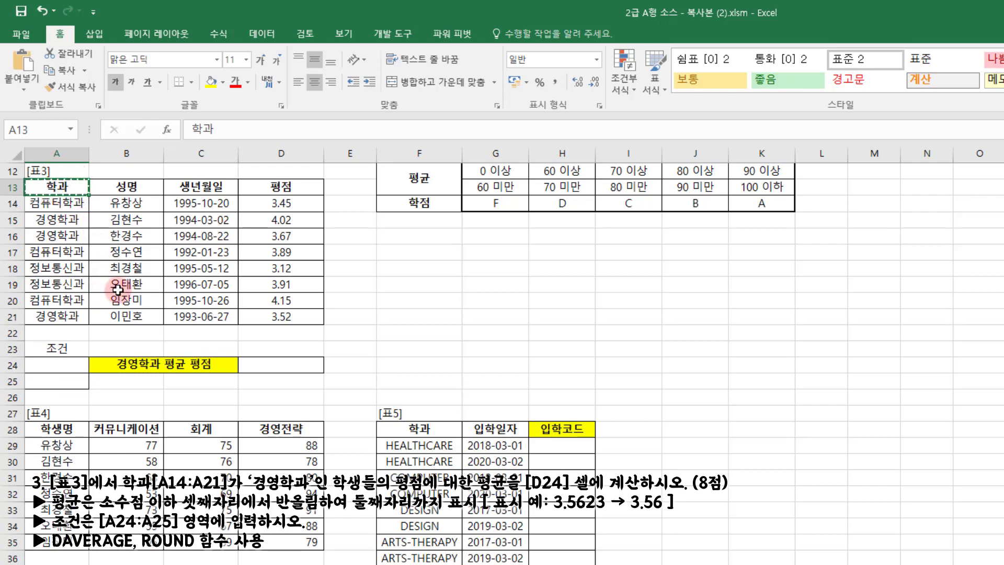
pyautogui.click(40, 366)
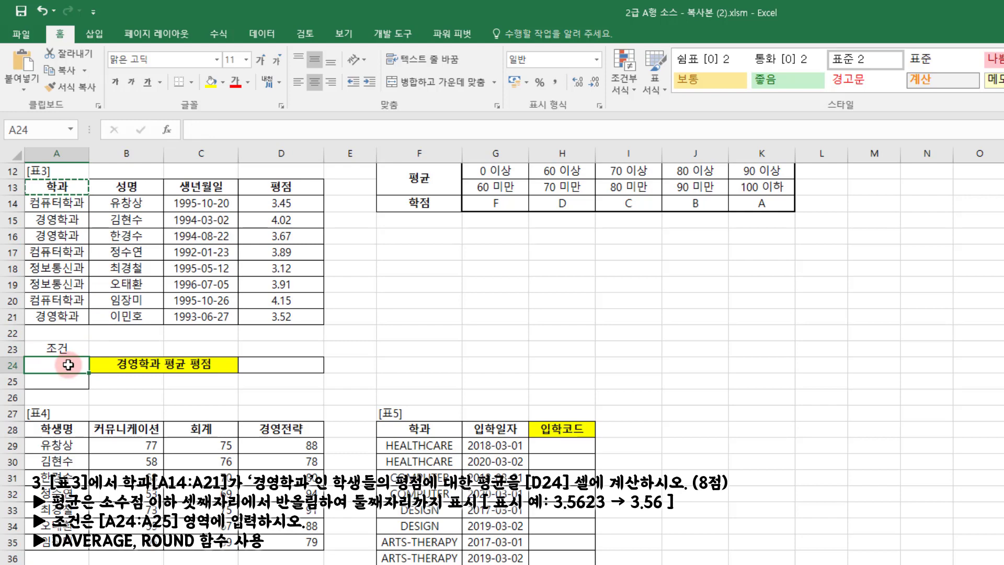
pyautogui.hotkey('ctrl', 'v')
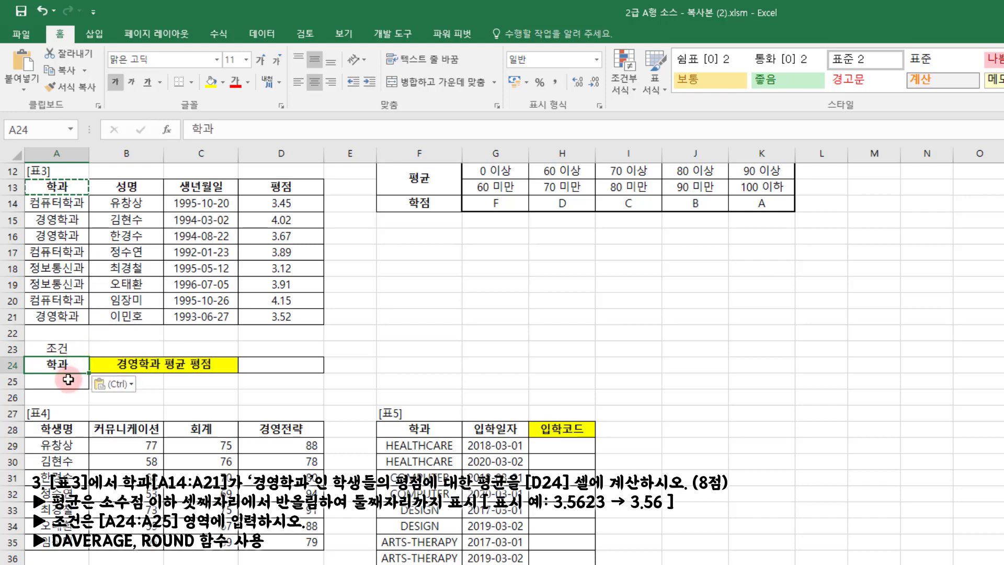
pyautogui.press('Escape')
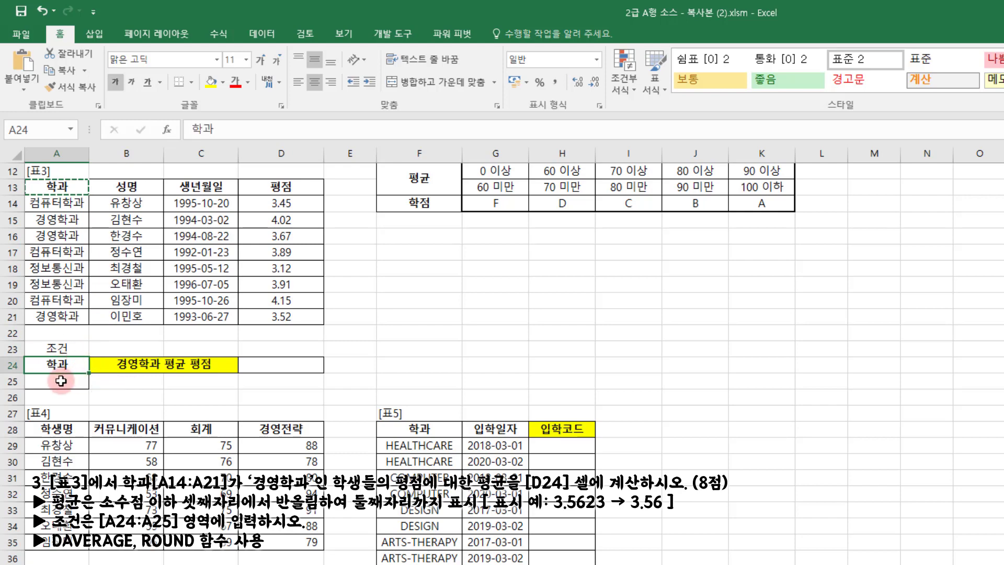
# Copy 경영학과 from A15 of table 3 into the criteria cell A25.
pyautogui.click(53, 220)
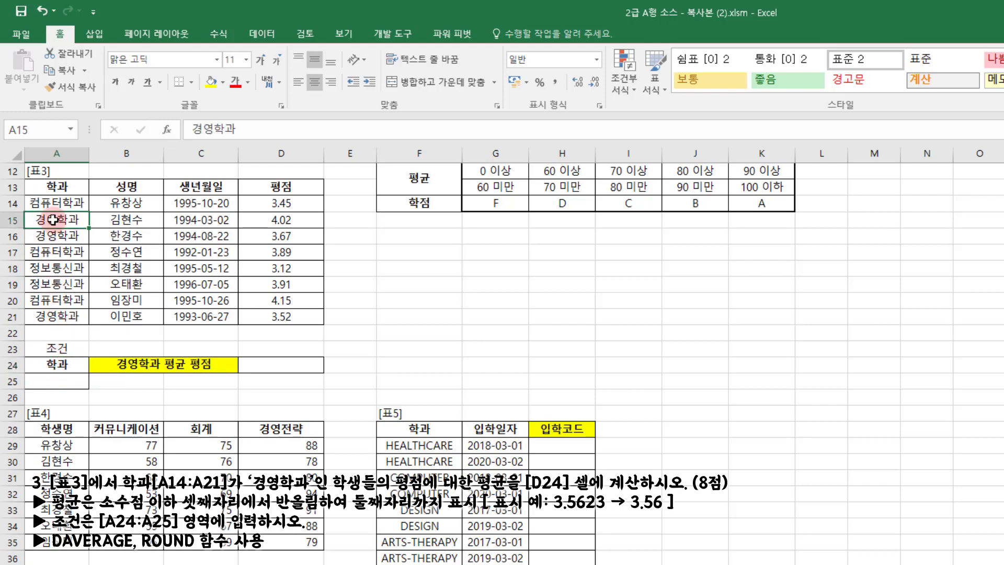
pyautogui.hotkey('ctrl', 'c')
pyautogui.click(49, 382)
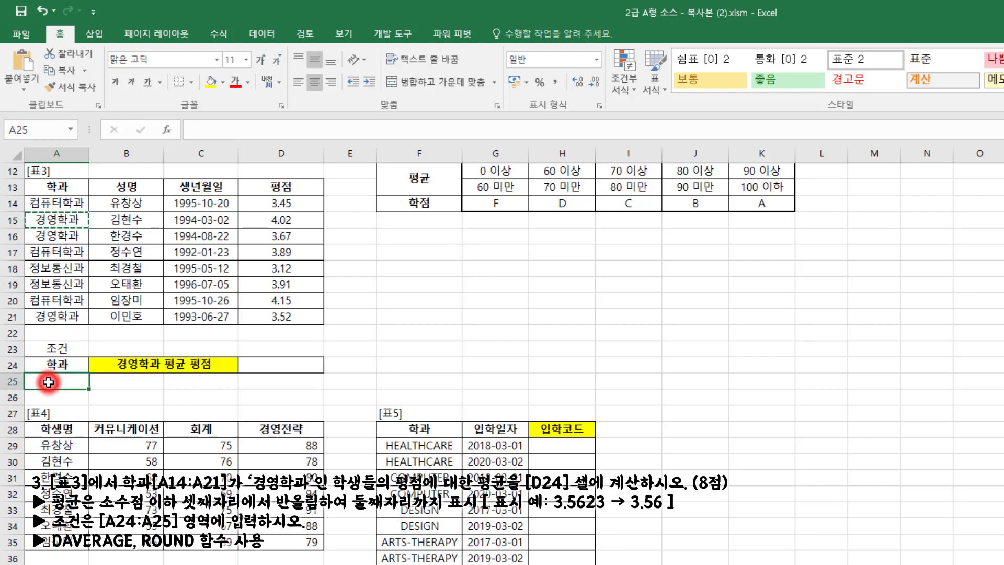
pyautogui.hotkey('ctrl', 'v')
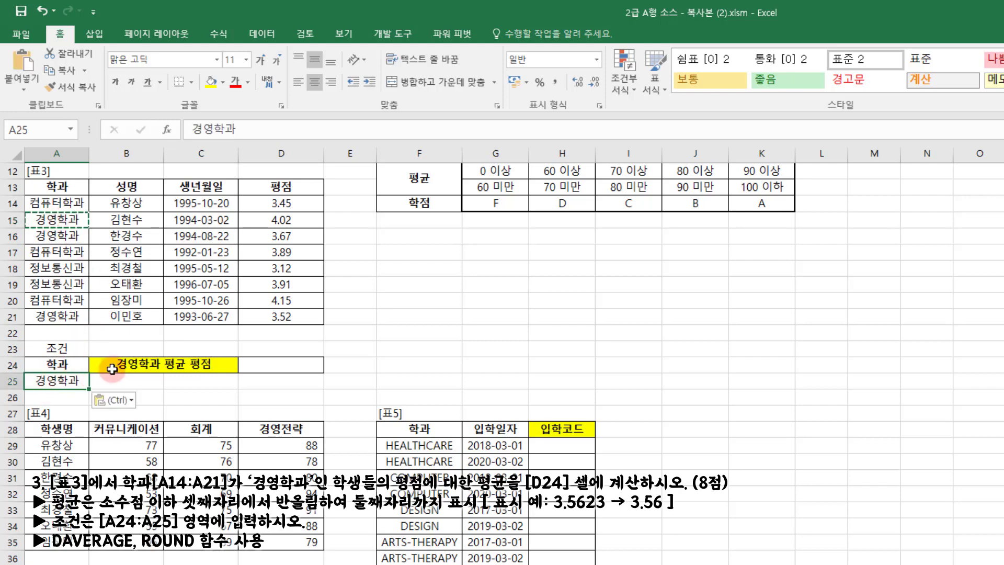
pyautogui.press('Escape')
pyautogui.press('Escape')
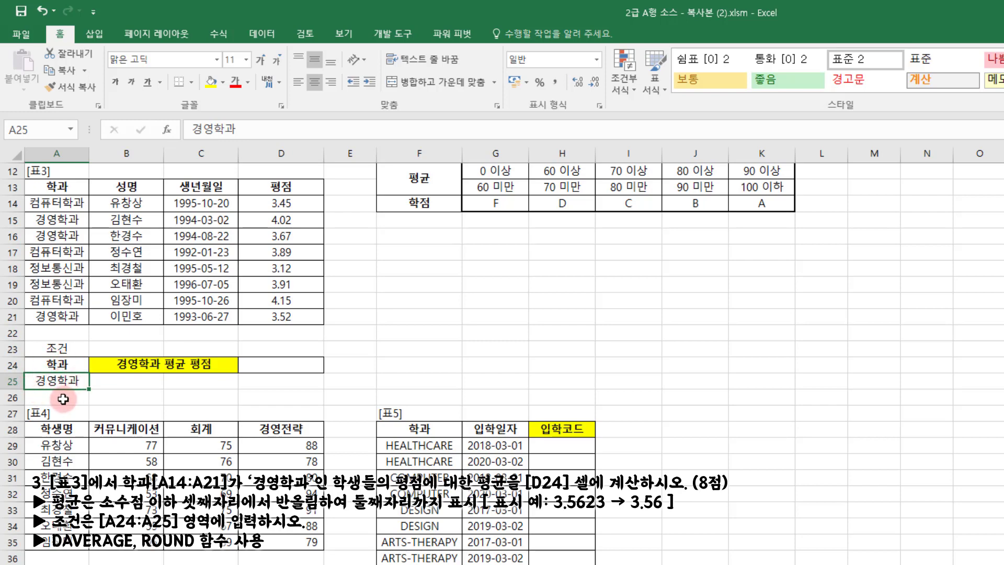
# Enter a DAVERAGE function in D24 with database A13:D21, field 4 and criteria A24:A25.
pyautogui.click(273, 369)
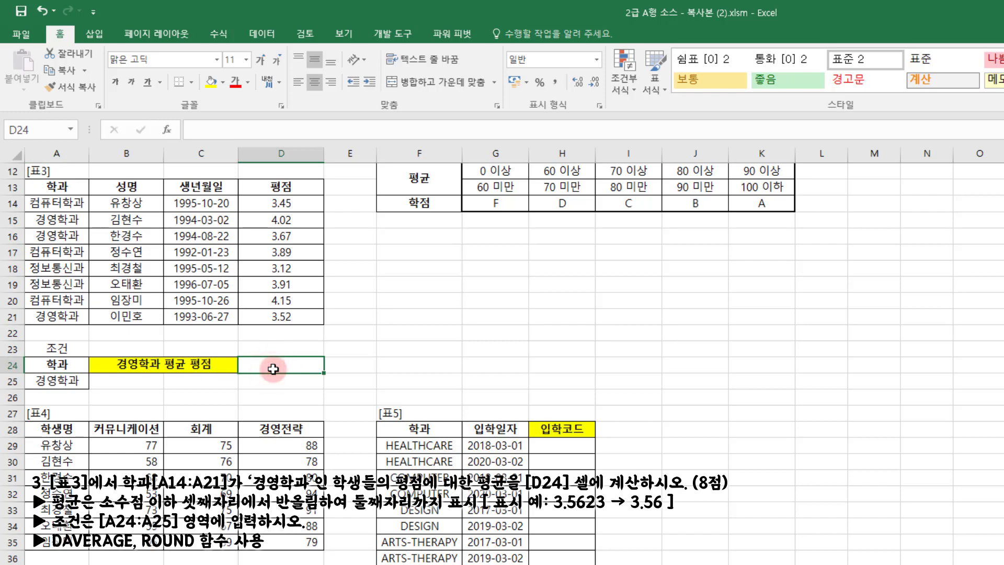
pyautogui.click(170, 129)
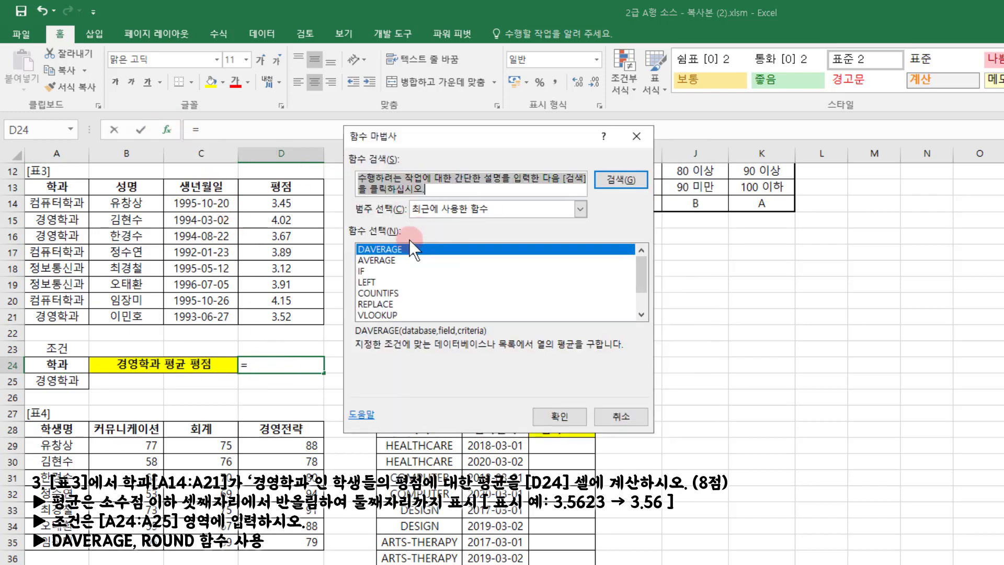
pyautogui.doubleClick(438, 256)
pyautogui.moveTo(440, 168); pyautogui.dragTo(491, 168)
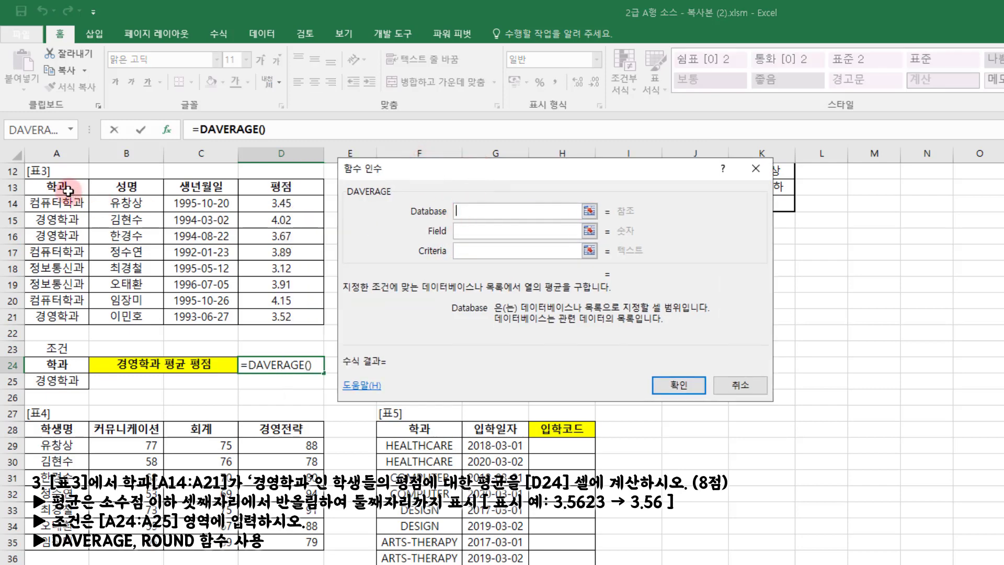
pyautogui.moveTo(67, 190); pyautogui.dragTo(294, 313)
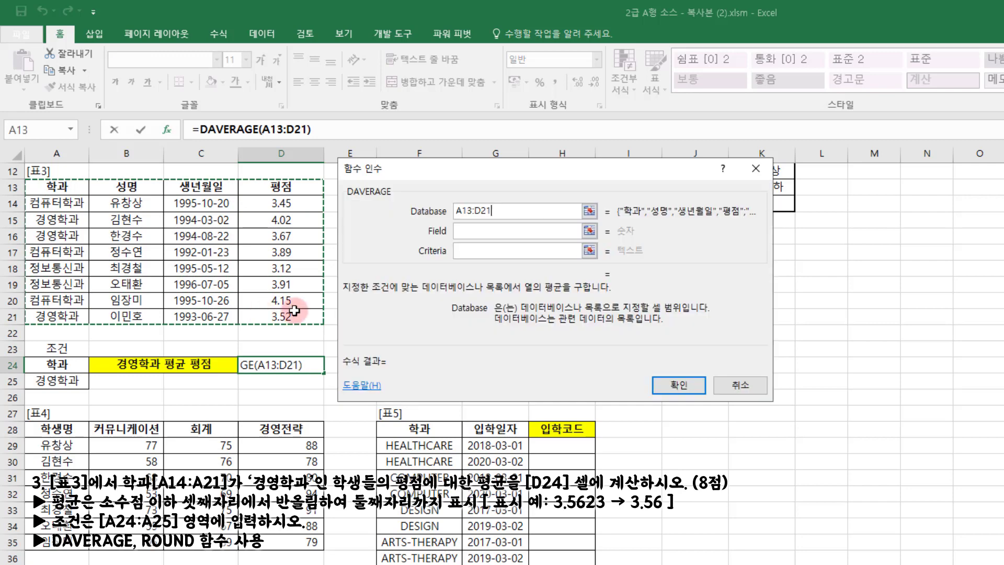
pyautogui.click(486, 231)
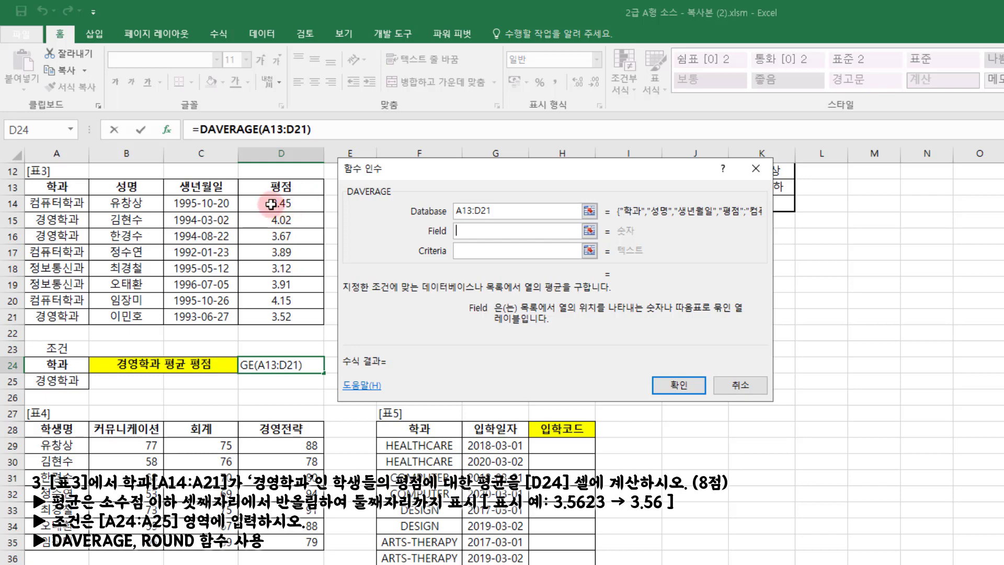
pyautogui.write('4')
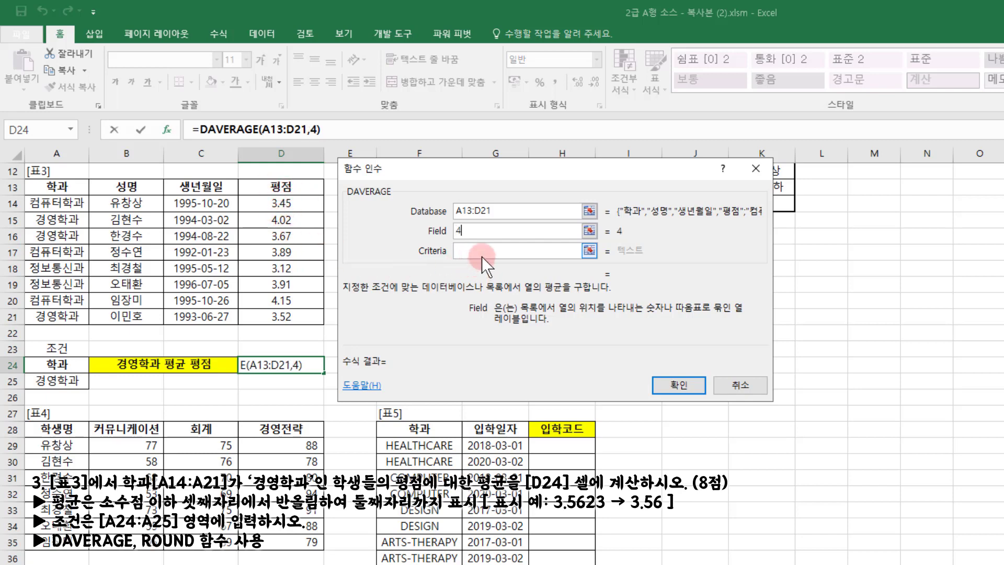
pyautogui.click(474, 251)
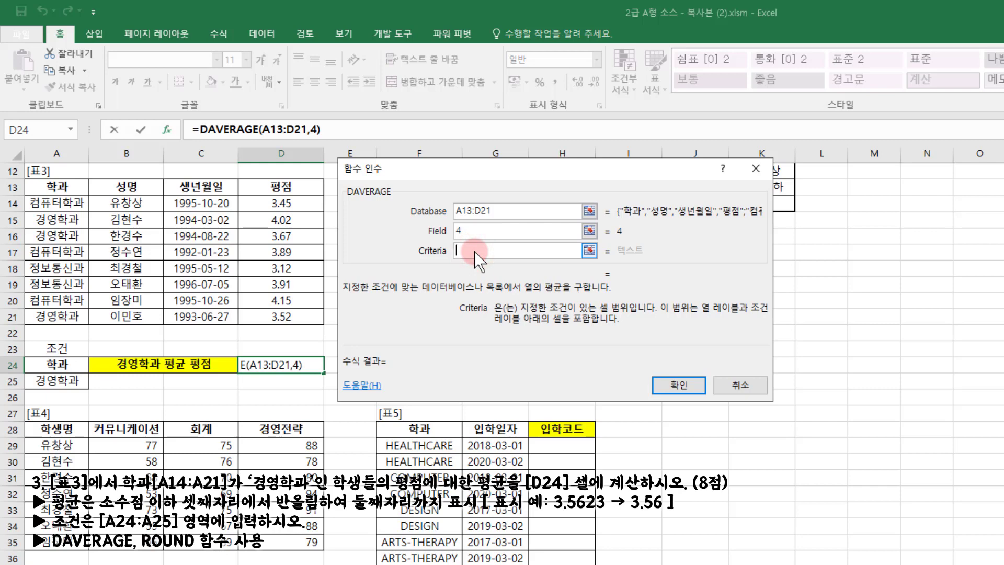
pyautogui.click(52, 364)
pyautogui.moveTo(52, 365); pyautogui.dragTo(53, 379)
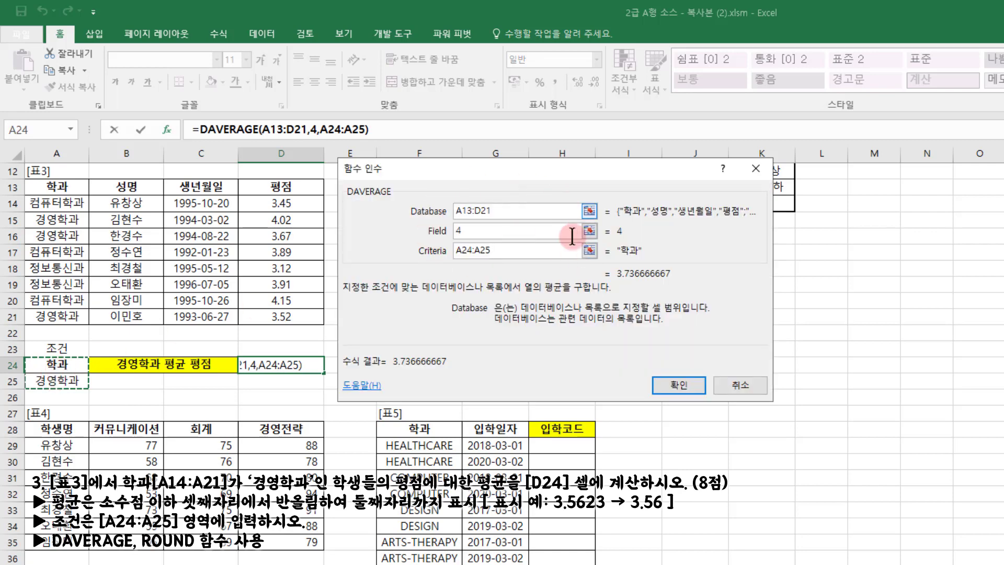
pyautogui.click(678, 386)
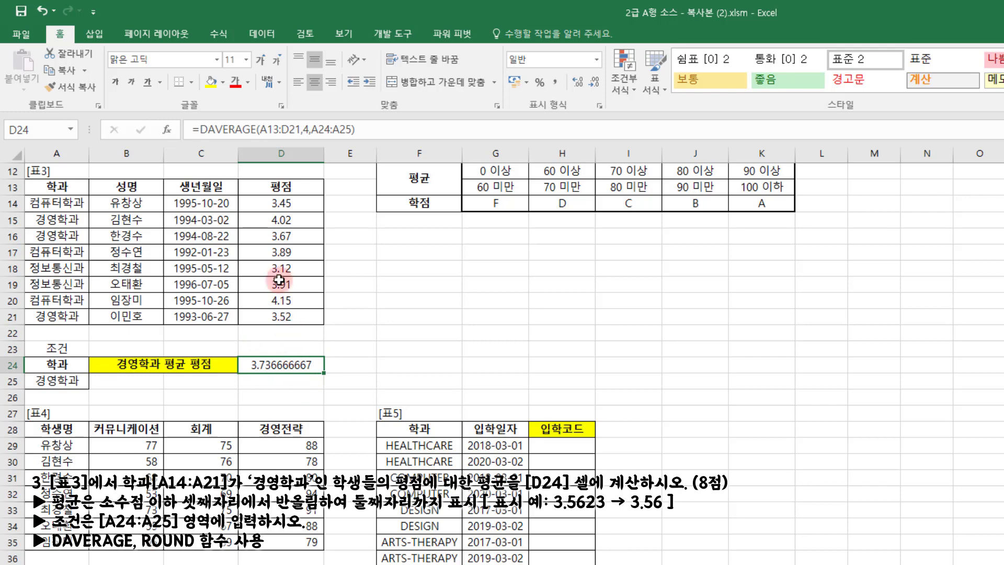
# Wrap the DAVERAGE formula in D24 in a ROUND function with 2 as the number of digits.
pyautogui.moveTo(200, 129); pyautogui.dragTo(374, 135)
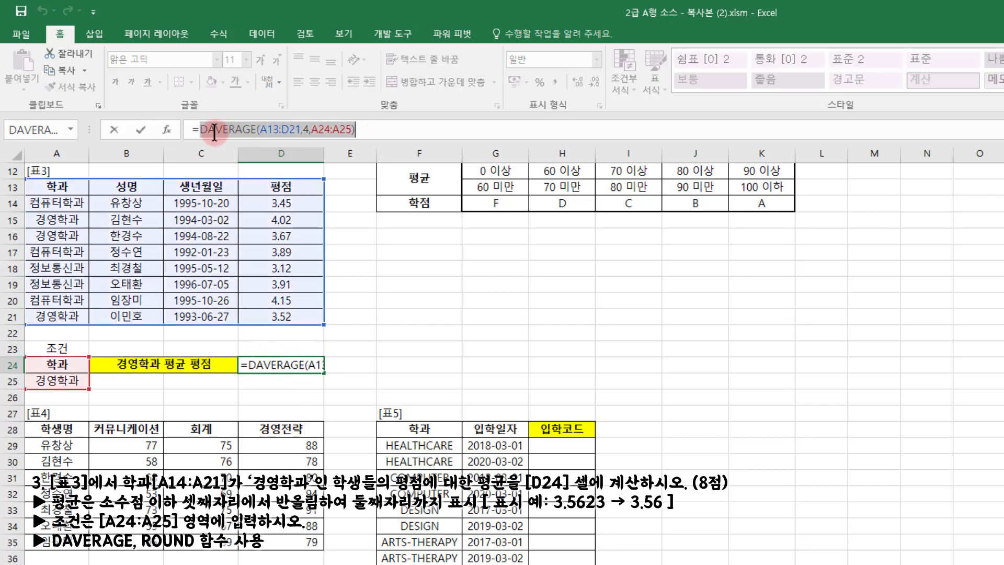
pyautogui.click(199, 129)
pyautogui.write('round')
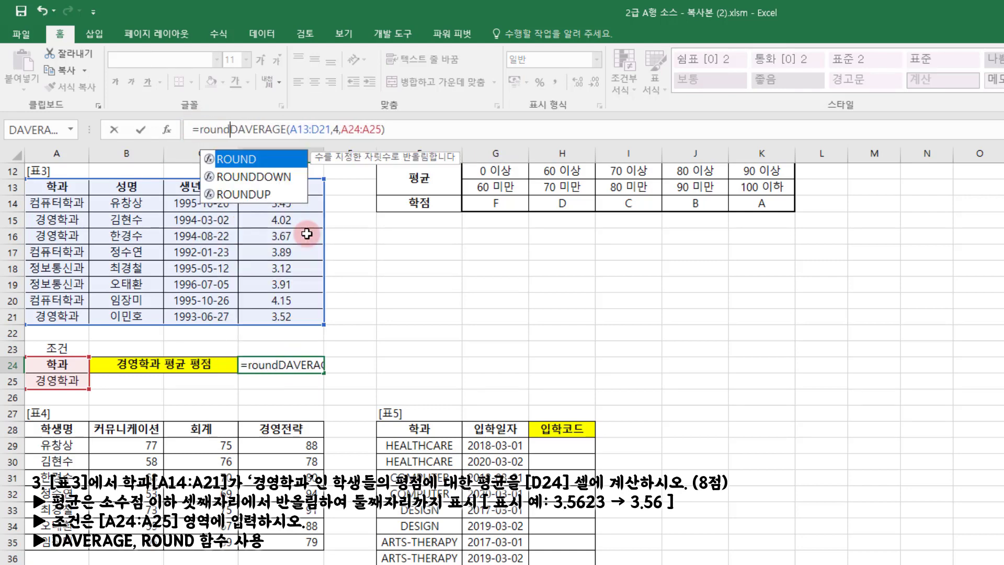
pyautogui.write('(')
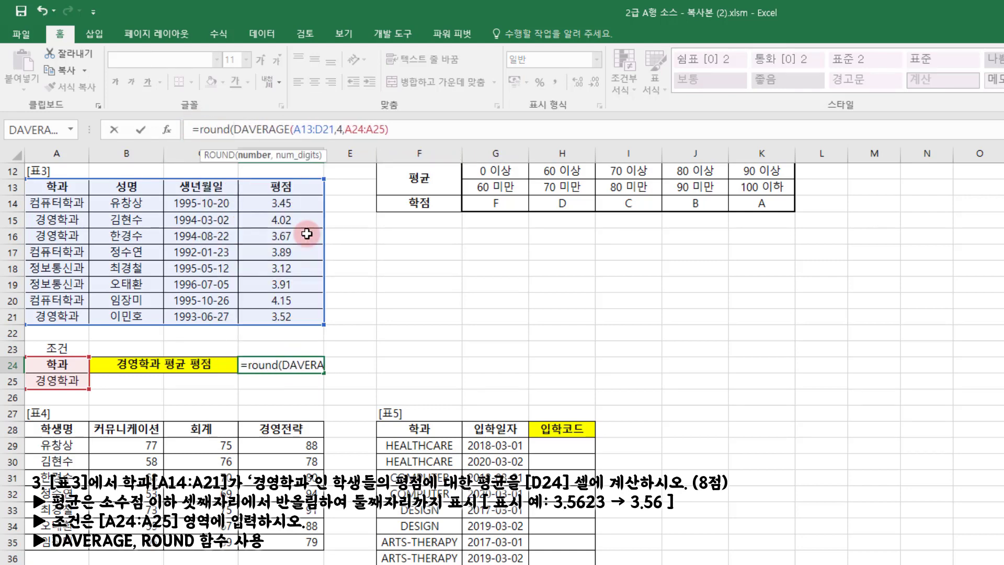
pyautogui.click(208, 130)
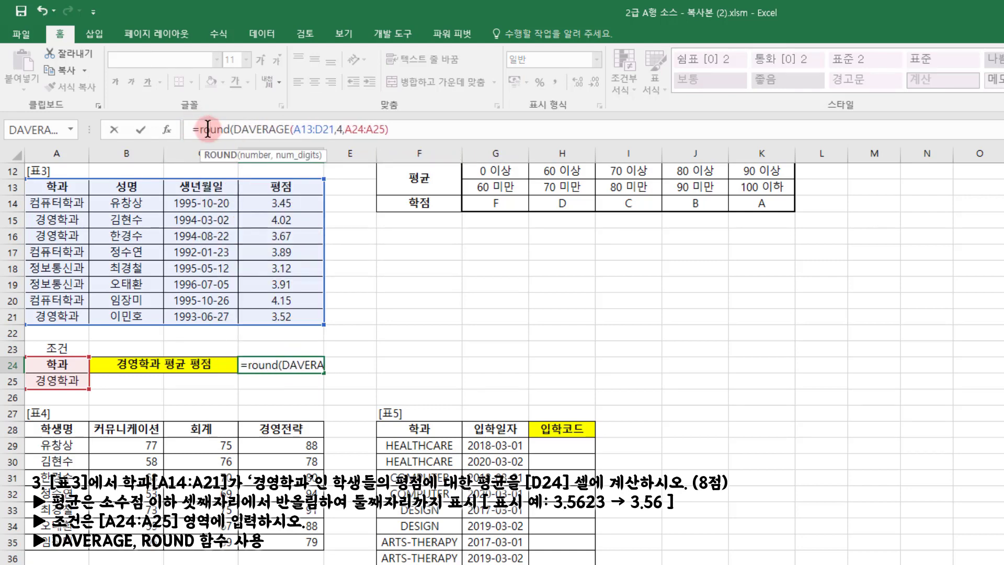
pyautogui.click(162, 131)
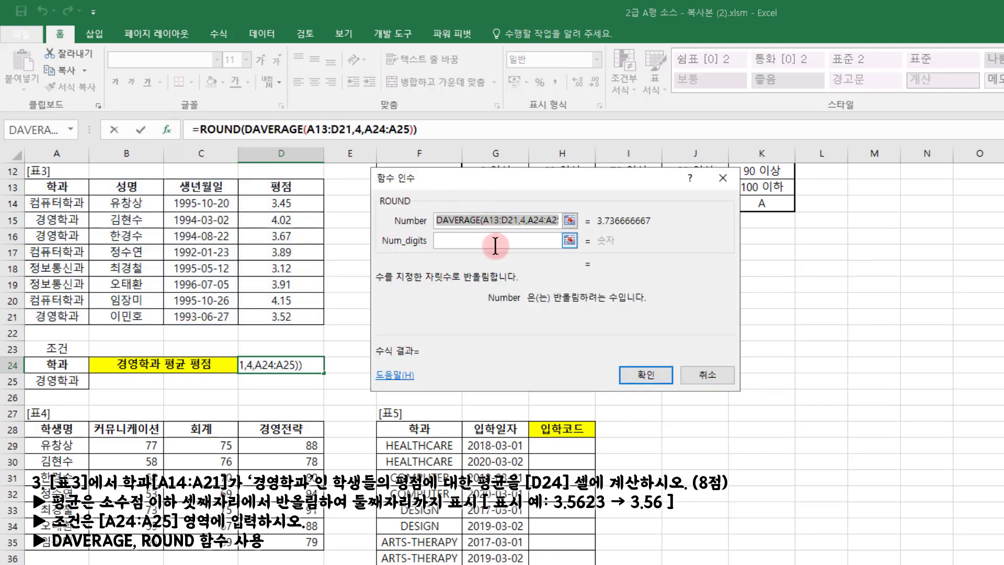
pyautogui.click(456, 240)
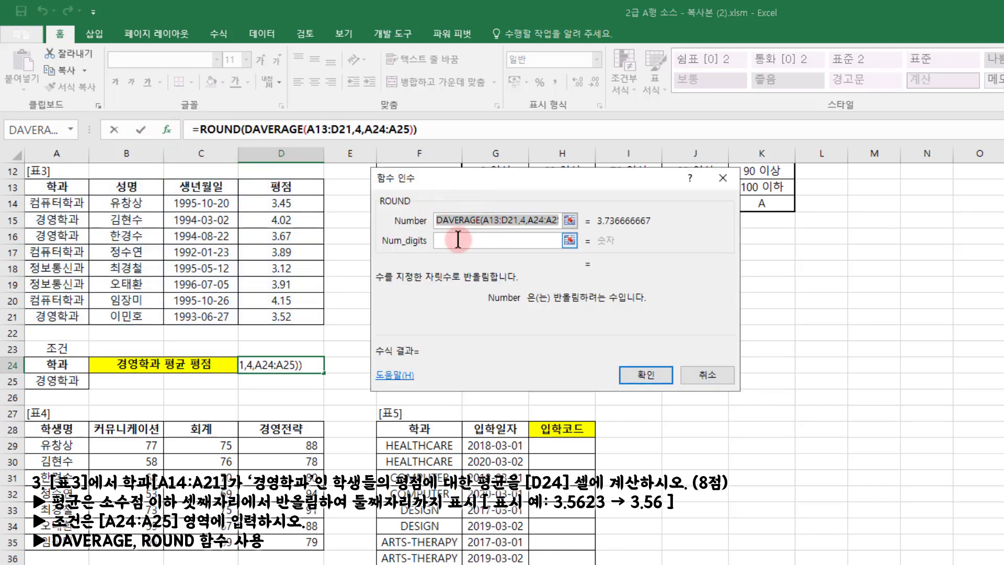
pyautogui.click(458, 240)
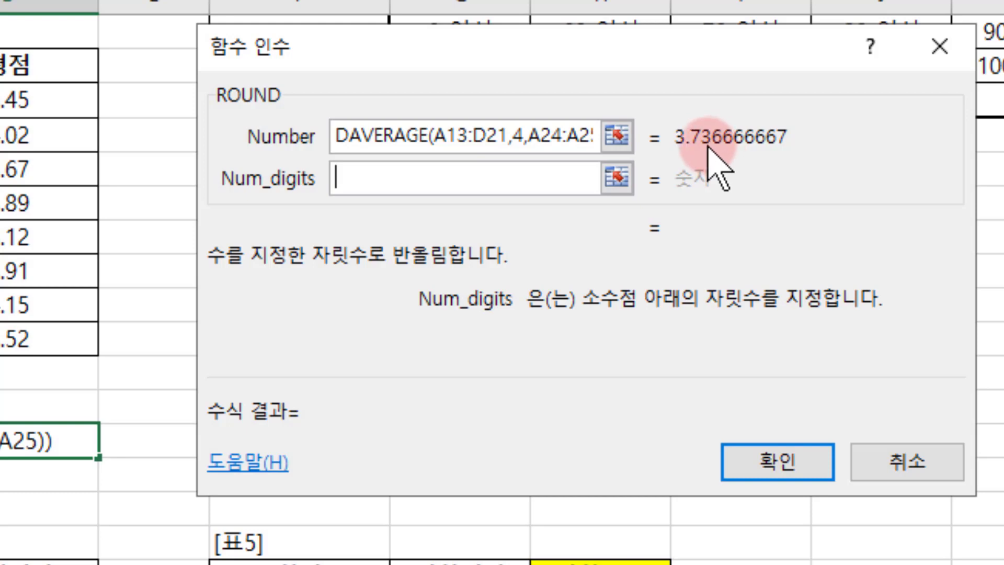
pyautogui.write('2')
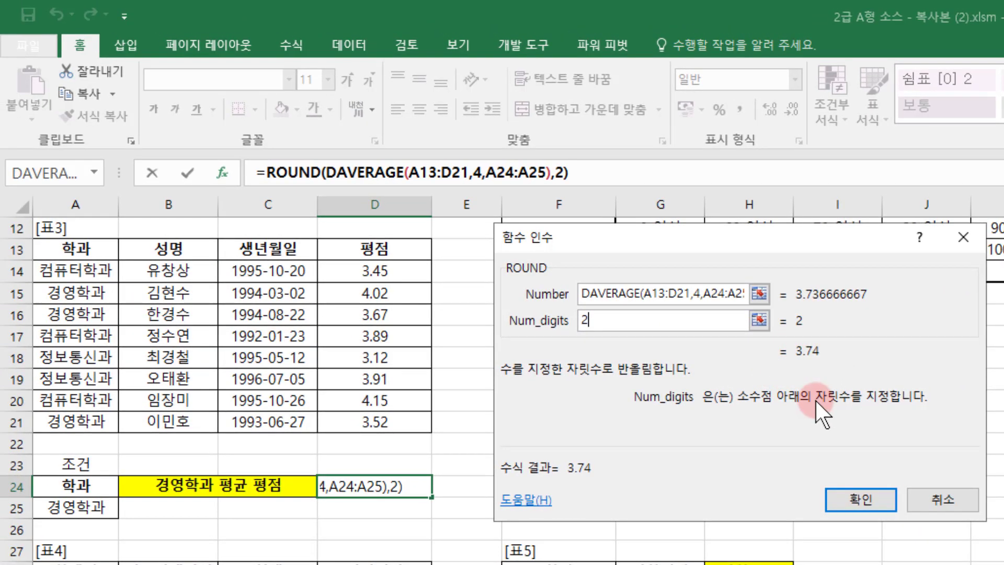
pyautogui.click(861, 499)
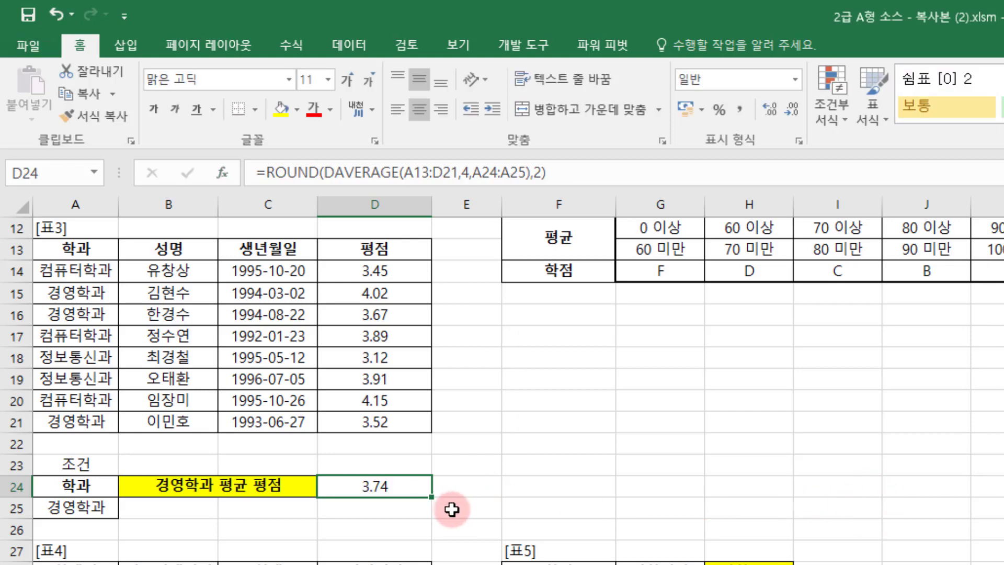
# Examine the 커뮤니케이션, 회계 and 경영전략 scores in table 4 for students with 70 or more in every subject.
pyautogui.scroll(-5, 348, 346)
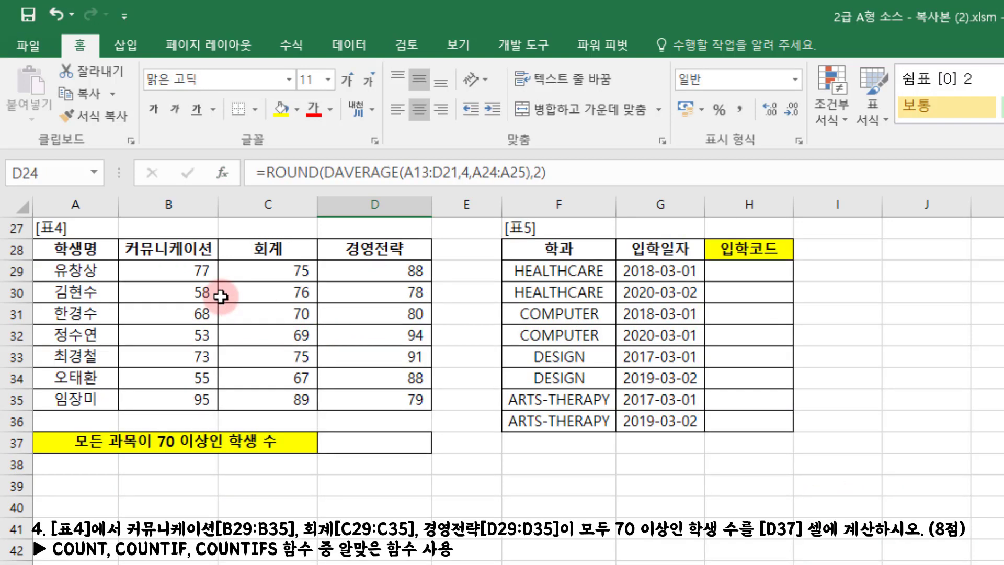
pyautogui.click(146, 250)
pyautogui.click(274, 250)
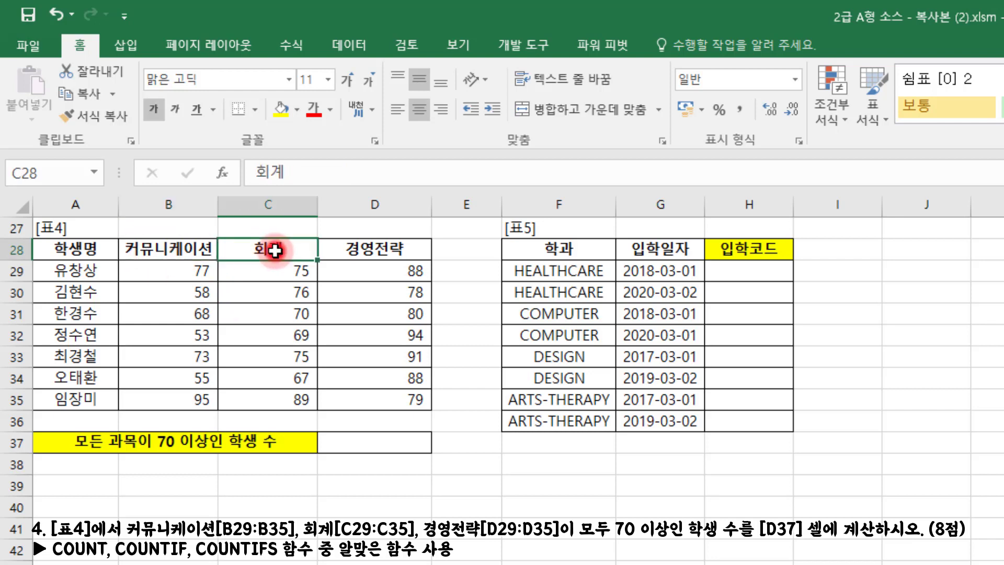
pyautogui.click(367, 250)
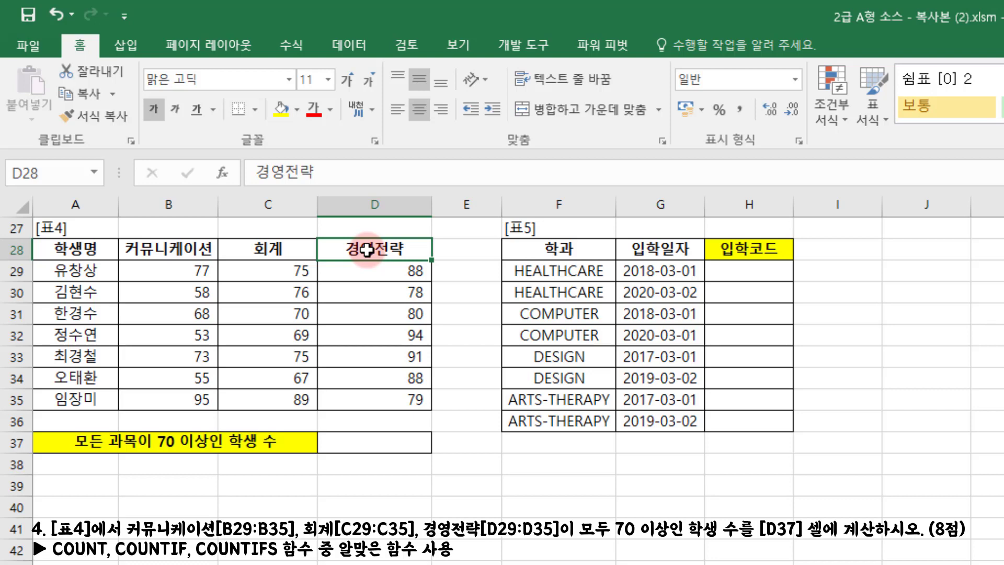
pyautogui.click(362, 442)
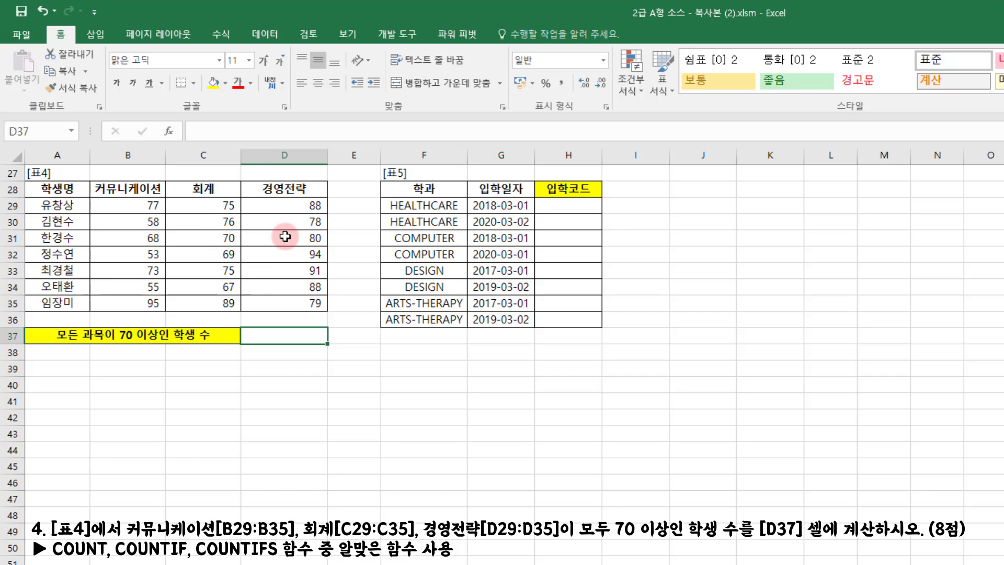
pyautogui.moveTo(120, 208); pyautogui.dragTo(287, 207)
pyautogui.moveTo(130, 264); pyautogui.dragTo(273, 264)
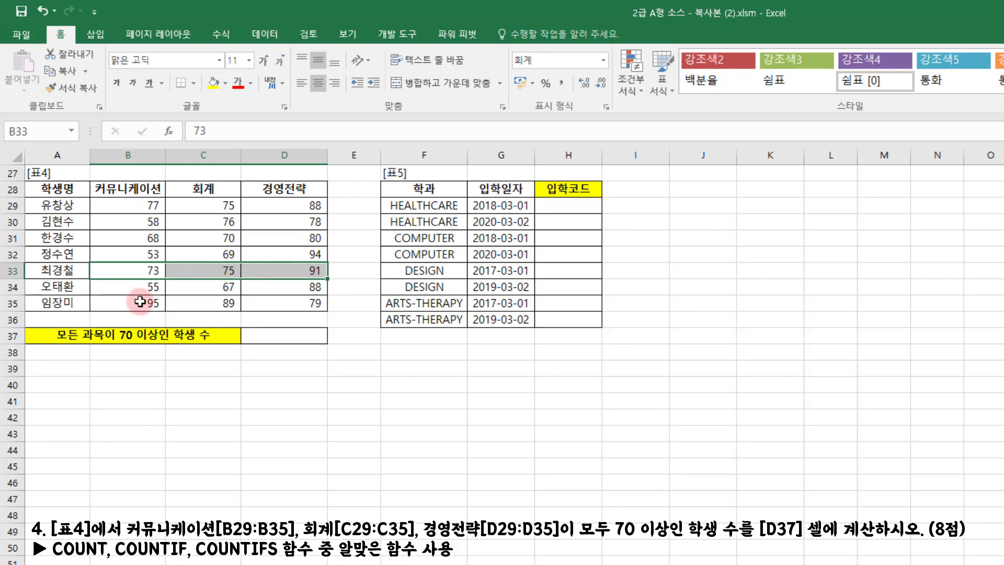
pyautogui.moveTo(131, 303); pyautogui.dragTo(264, 299)
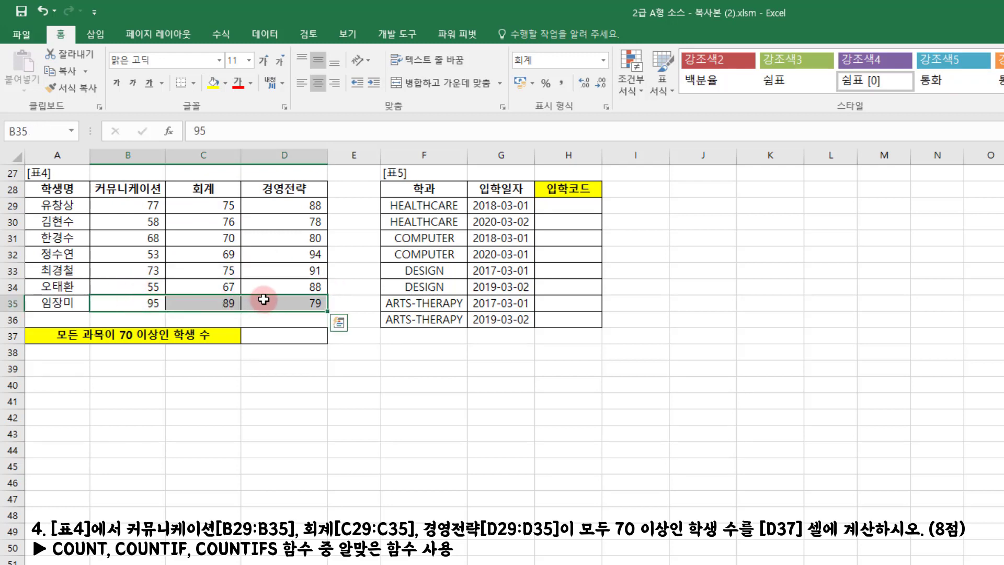
# Insert a COUNTIFS function in D37 with B29:B35 as the first criteria range and >=70 as its criterion.
pyautogui.click(276, 333)
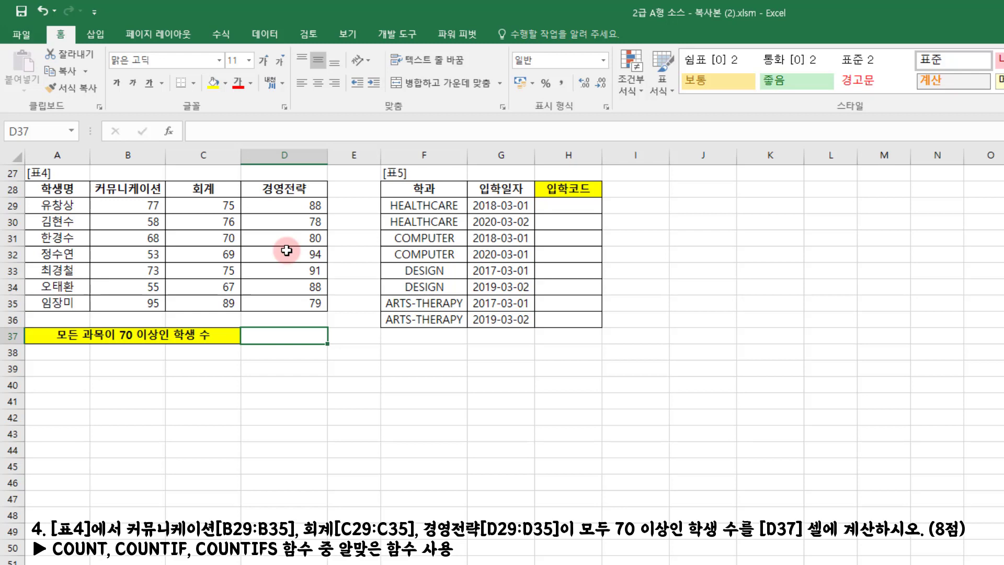
pyautogui.click(168, 131)
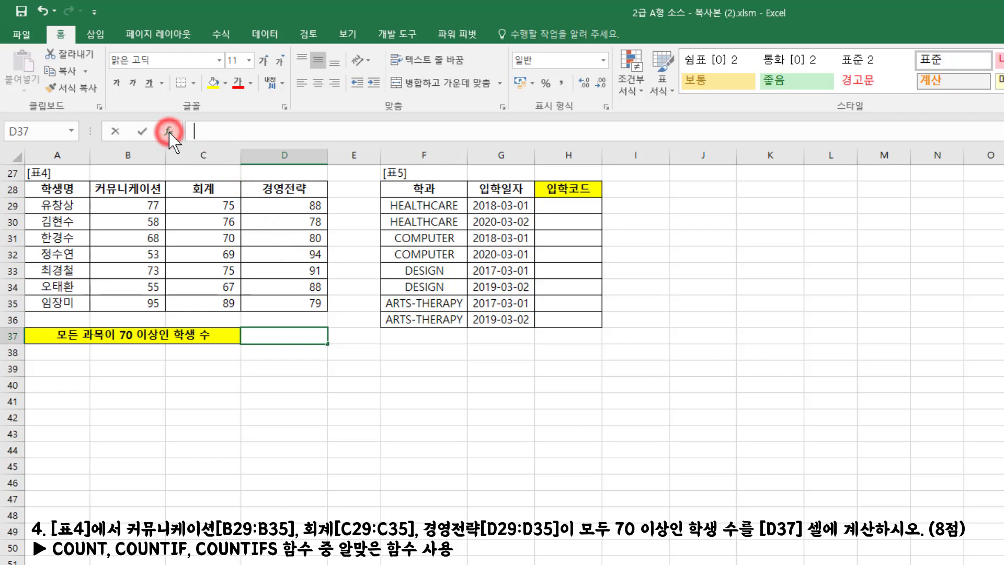
pyautogui.click(450, 296)
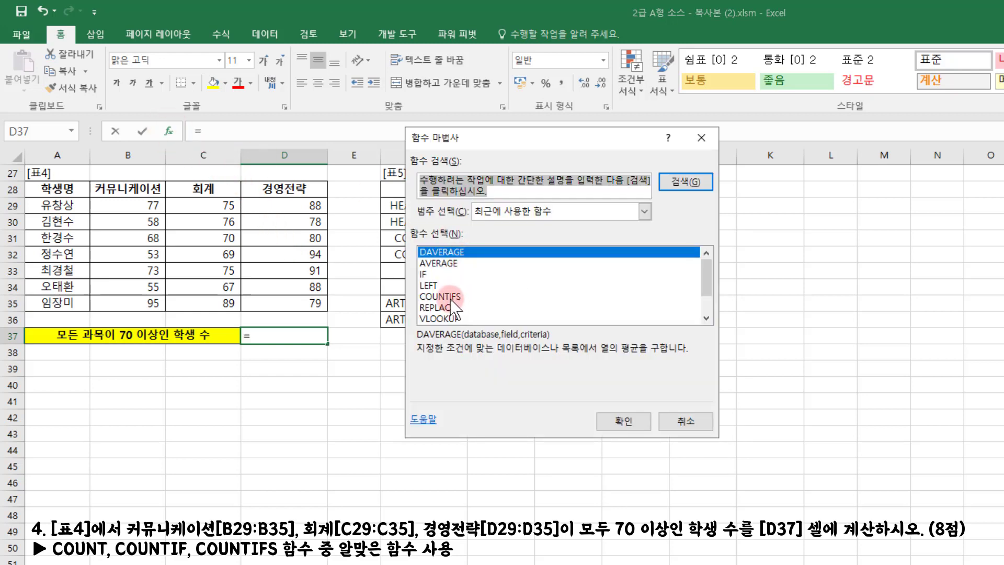
pyautogui.doubleClick(450, 296)
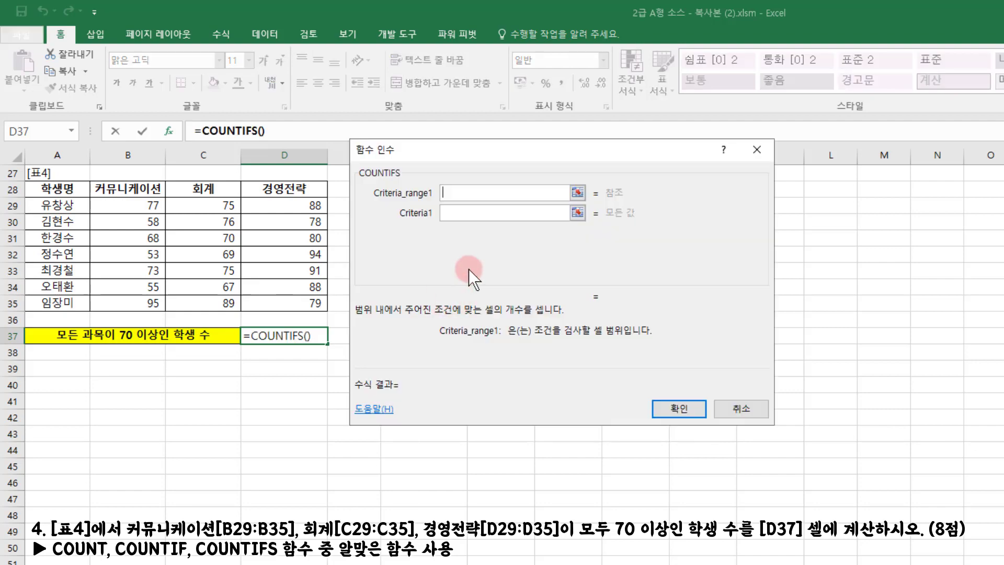
pyautogui.click(470, 194)
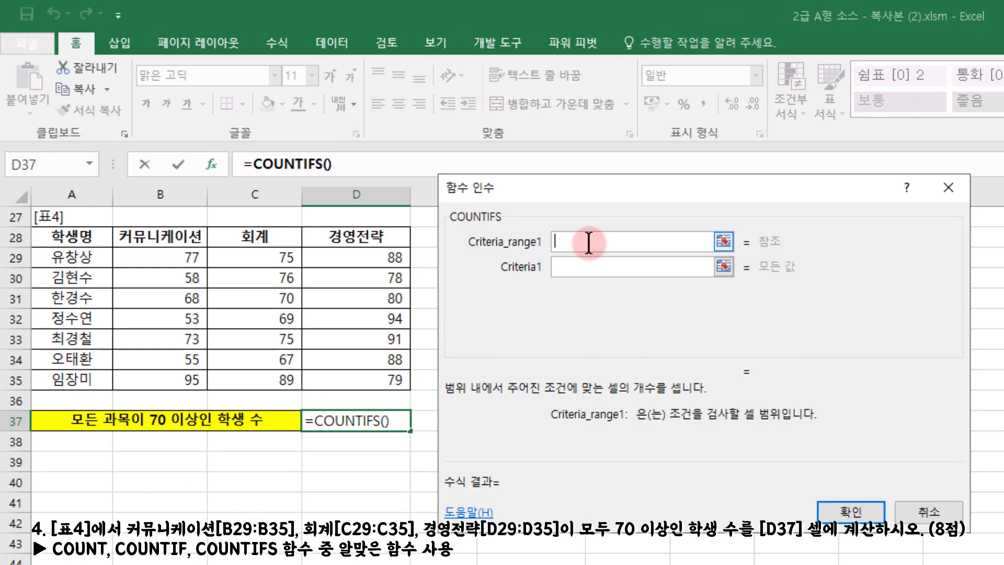
pyautogui.moveTo(167, 258); pyautogui.dragTo(194, 380)
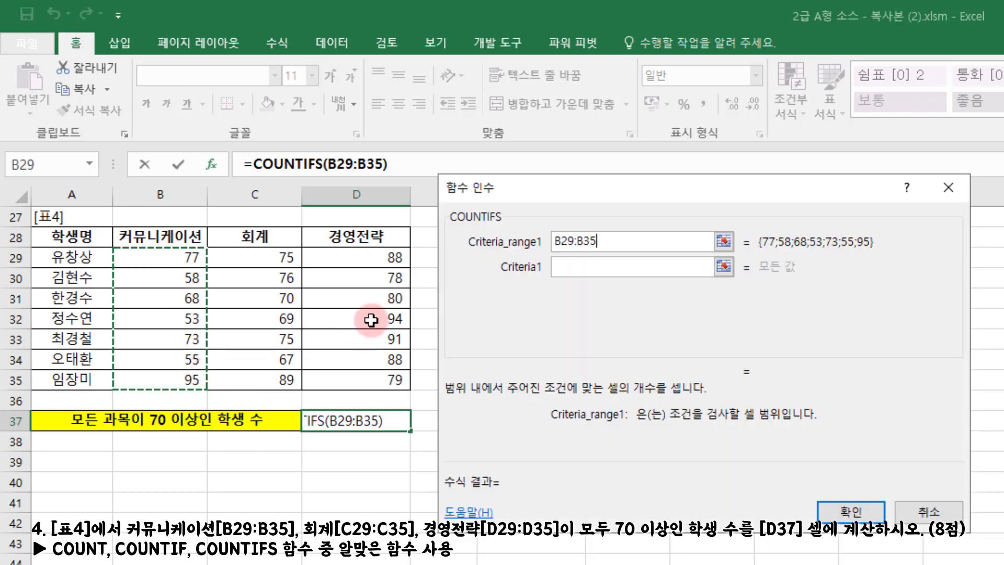
pyautogui.click(593, 270)
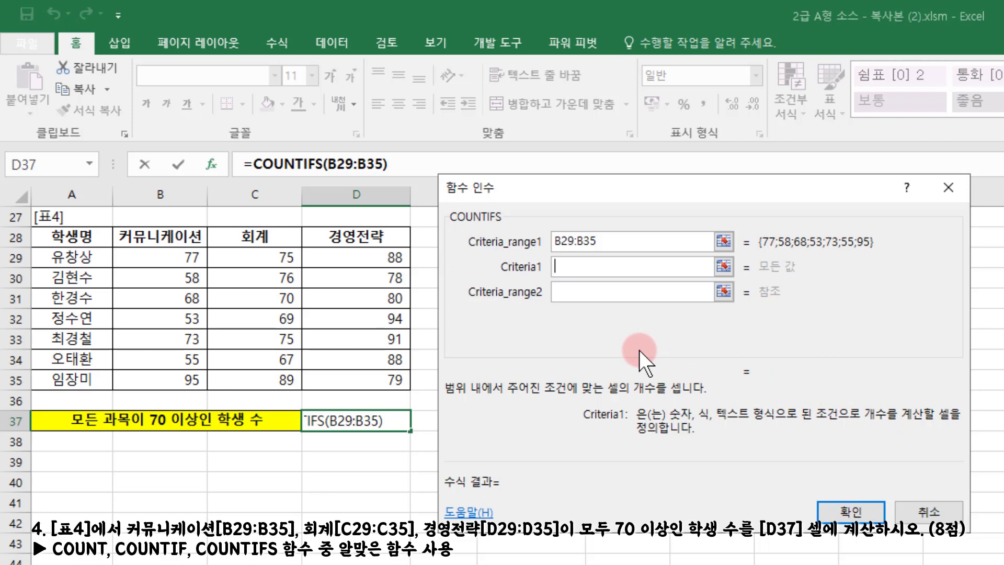
pyautogui.write('>=')
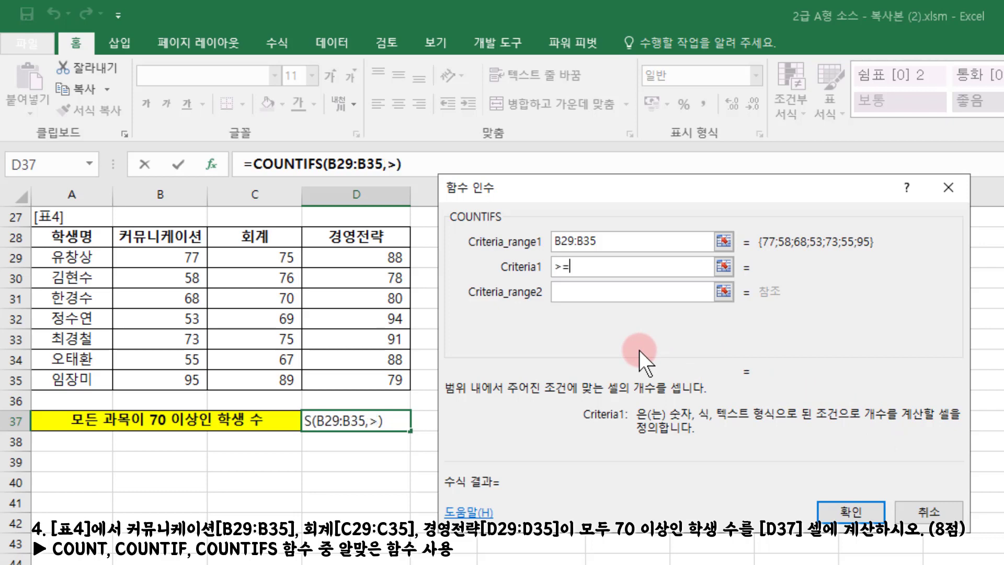
pyautogui.write('70')
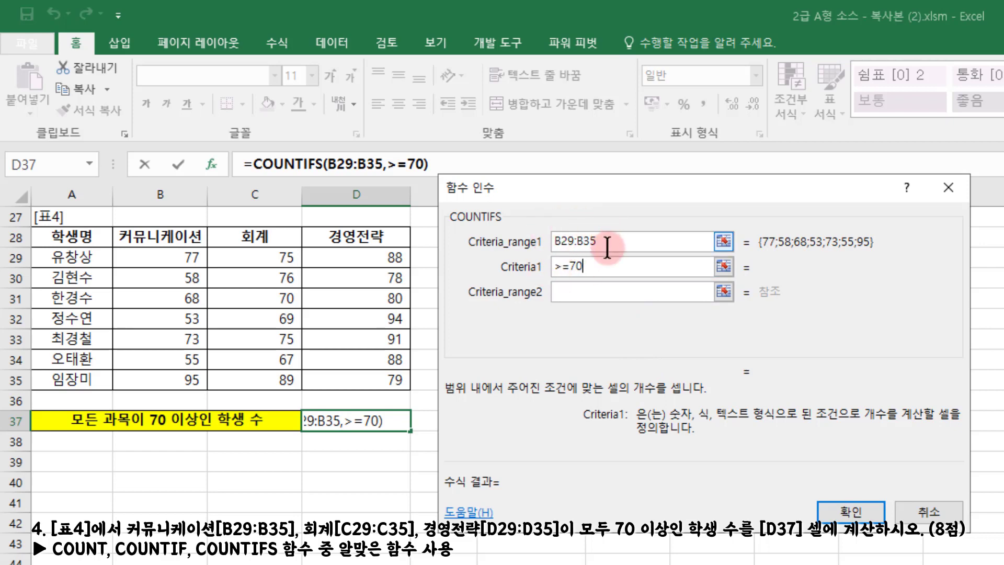
# Add C29:C35 as the second COUNTIFS criteria range in D37 with >=70 as its criterion.
pyautogui.click(577, 291)
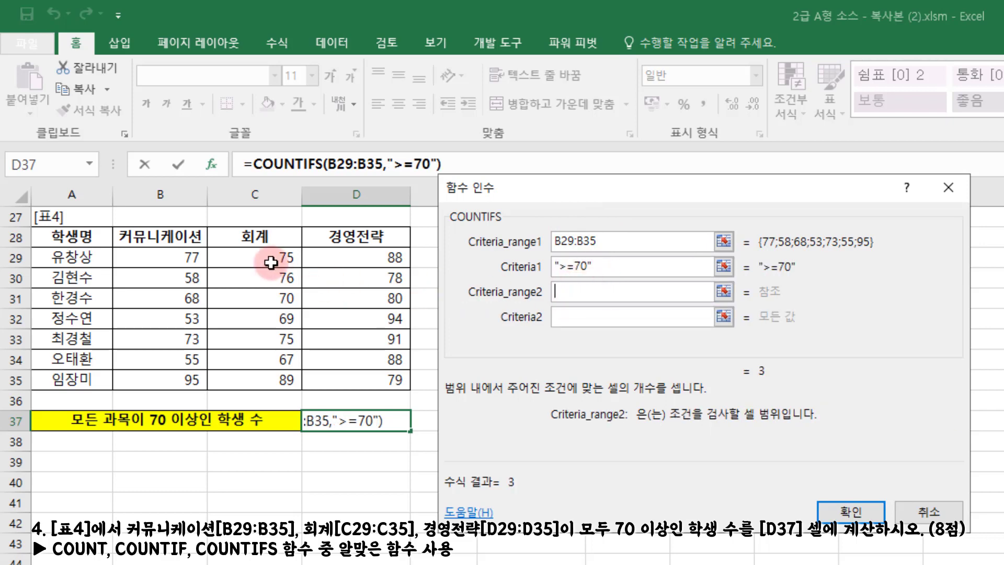
pyautogui.moveTo(272, 256); pyautogui.dragTo(266, 378)
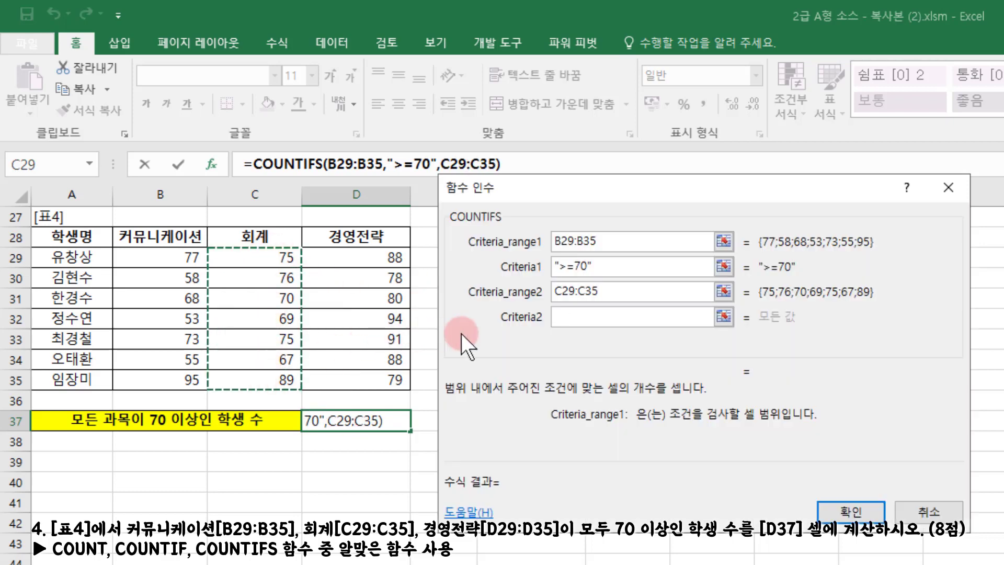
pyautogui.click(584, 316)
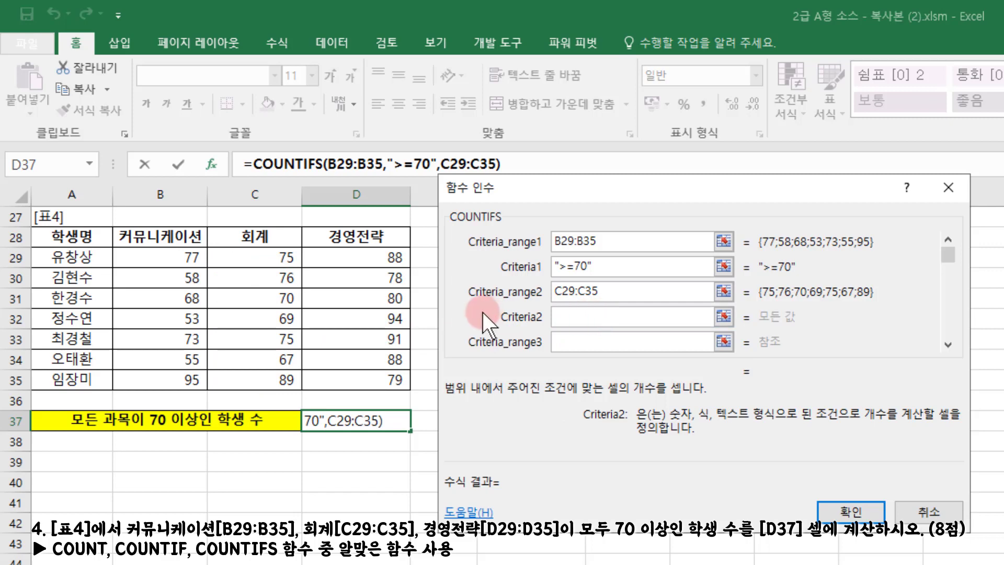
pyautogui.write('>')
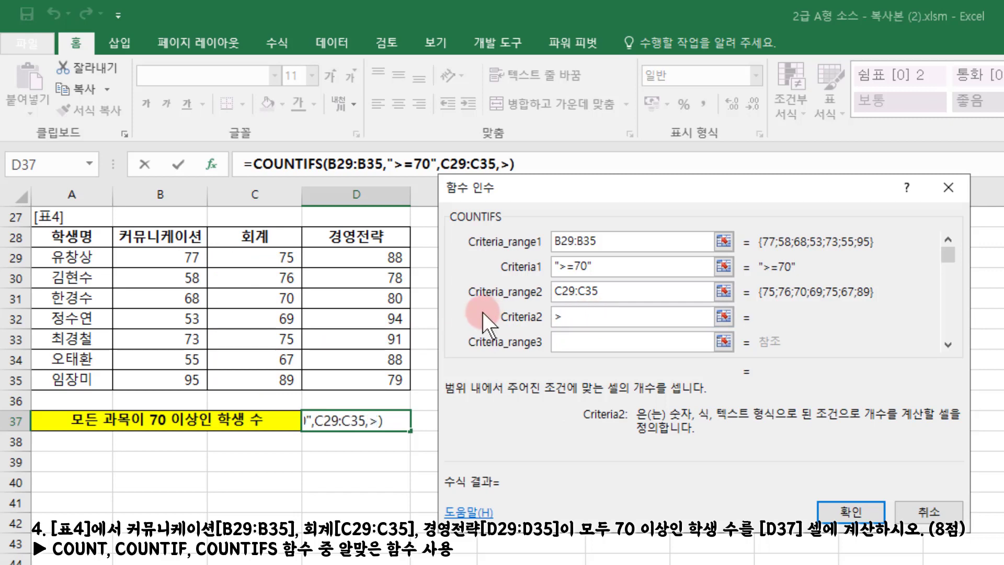
pyautogui.write('=70')
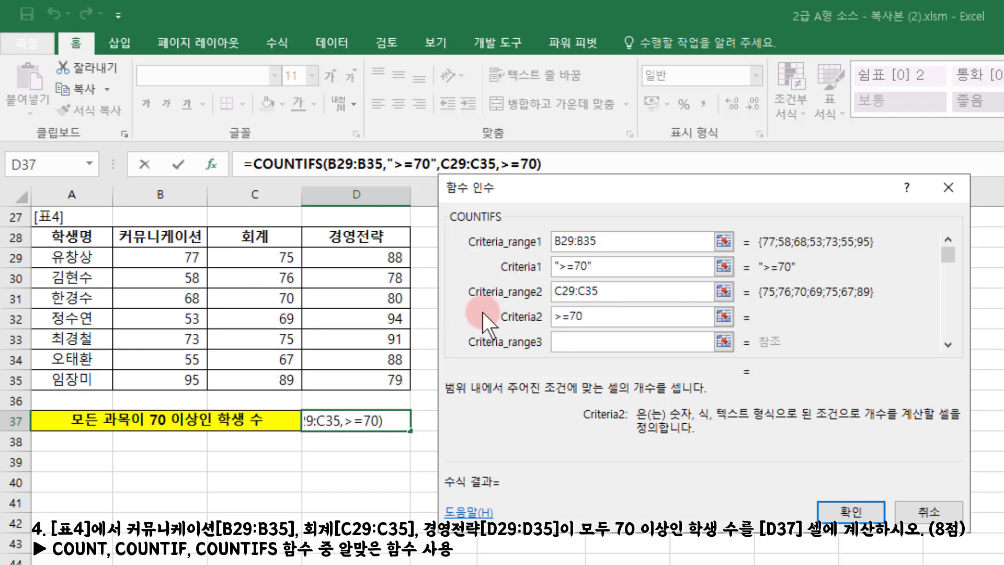
# Add D29:D35 as the third criteria range with criterion >=70 and confirm the COUNTIFS function in D37.
pyautogui.click(569, 343)
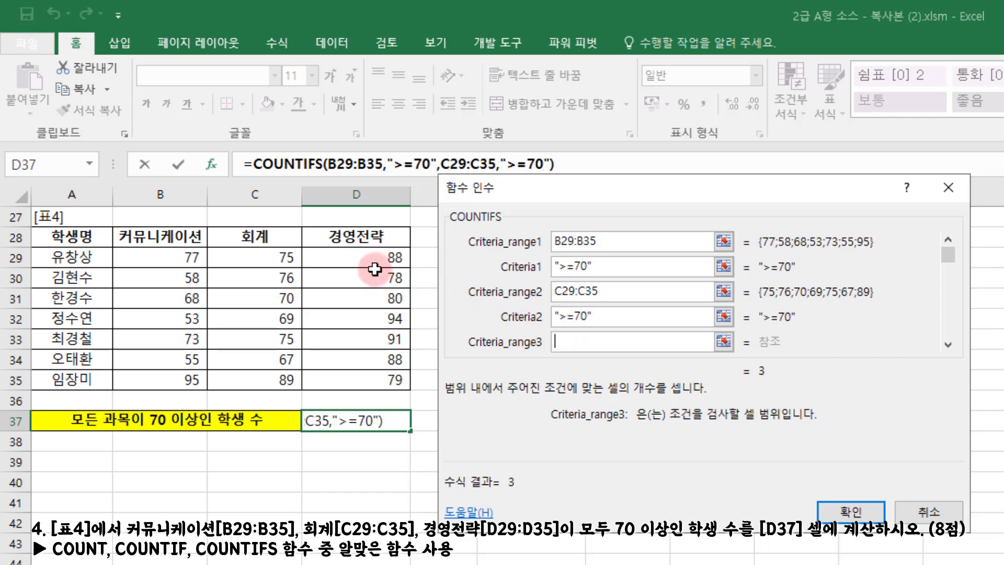
pyautogui.moveTo(368, 259); pyautogui.dragTo(366, 380)
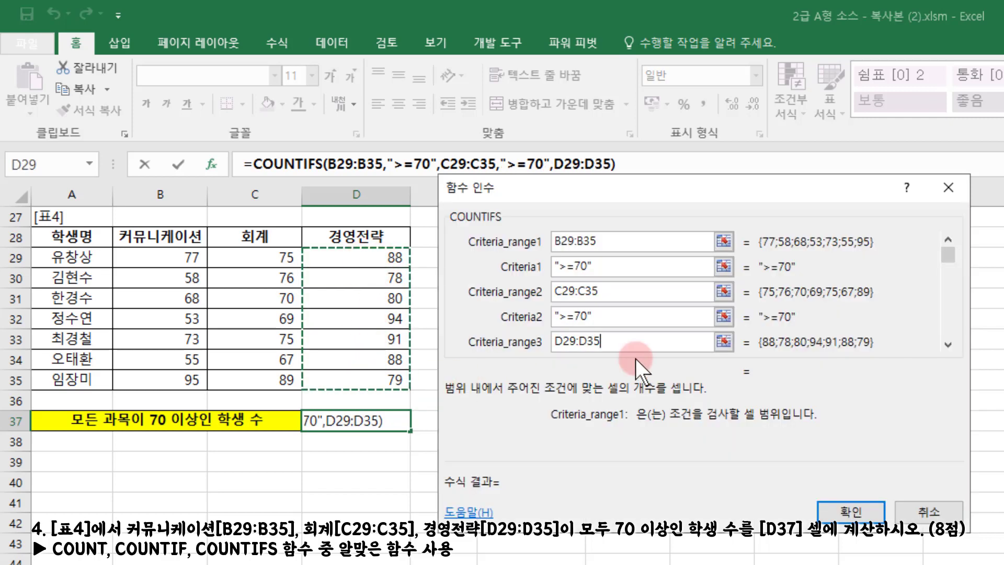
pyautogui.click(947, 345)
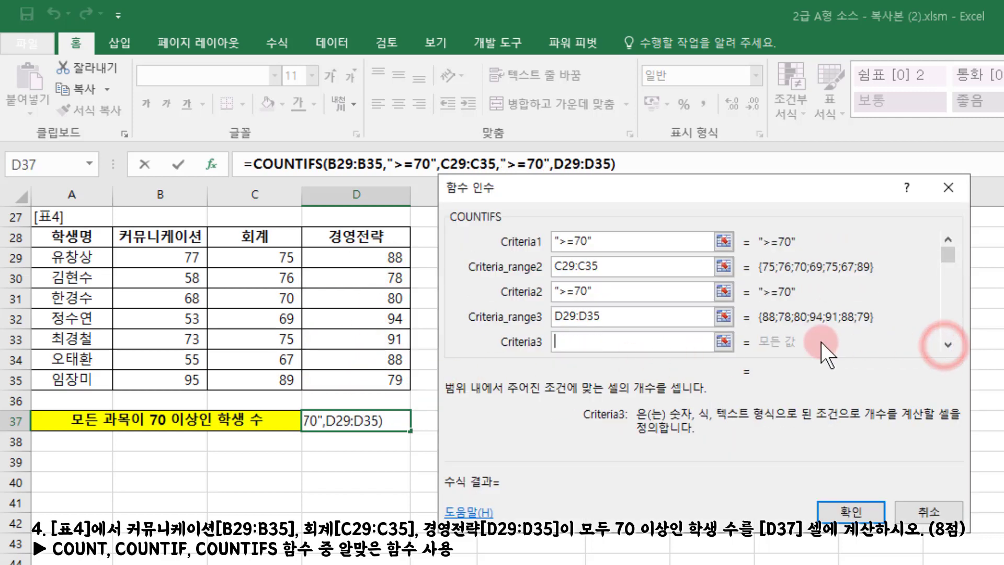
pyautogui.click(601, 340)
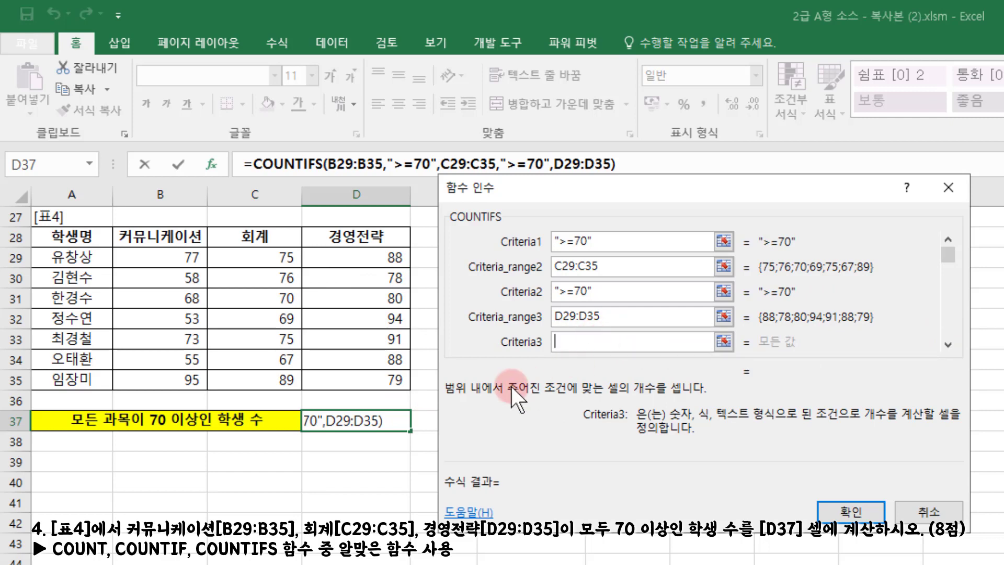
pyautogui.write('>=')
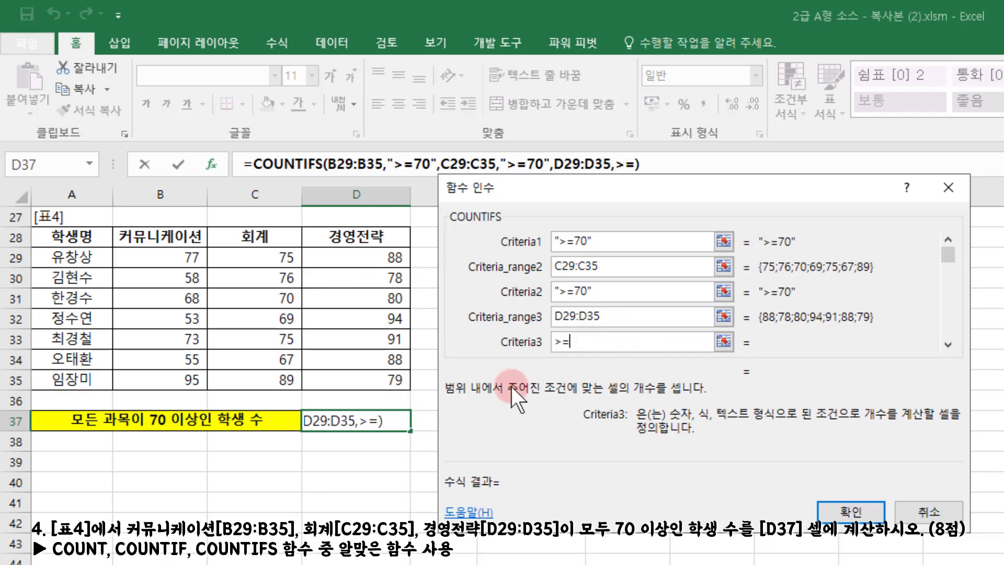
pyautogui.write('70')
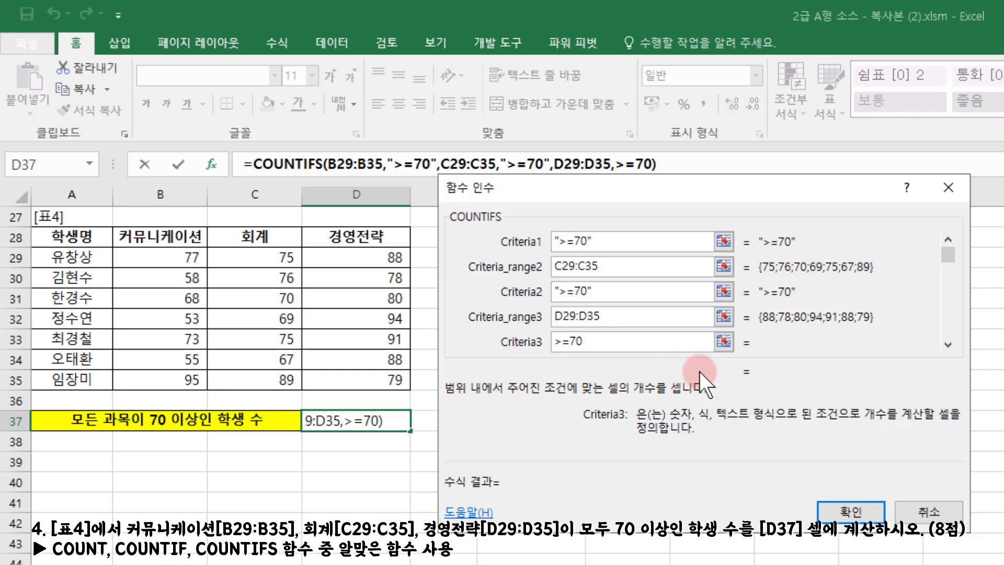
pyautogui.click(851, 511)
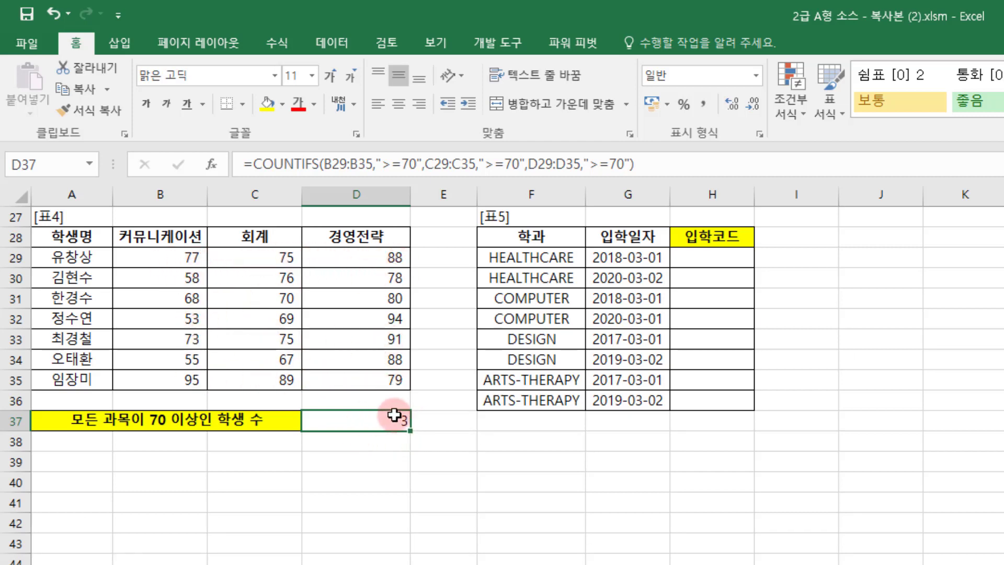
# Enter a LEFT function in H29 that takes 3 characters from F29, and fill it down to H36.
pyautogui.hscroll(3, 351, 260)
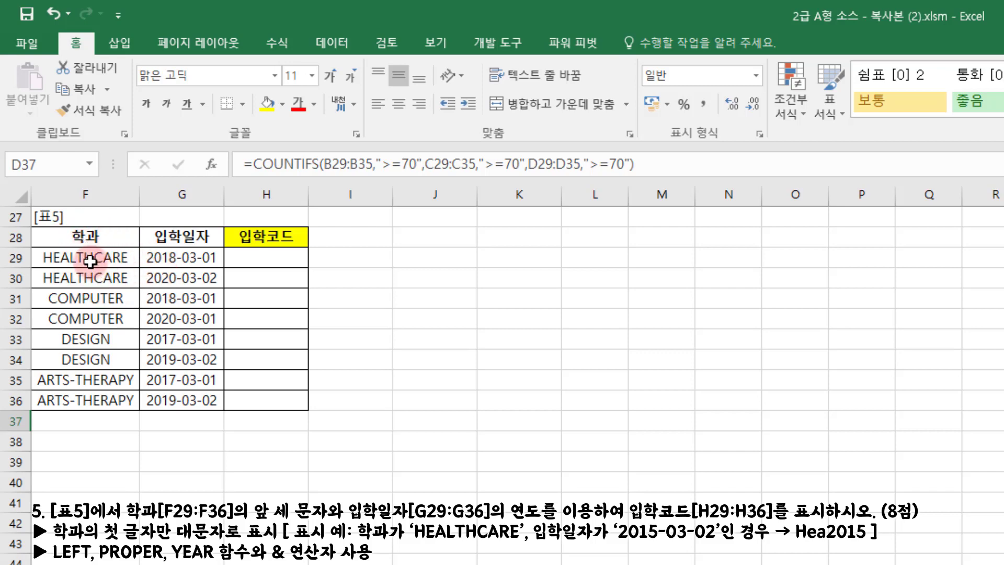
pyautogui.click(74, 258)
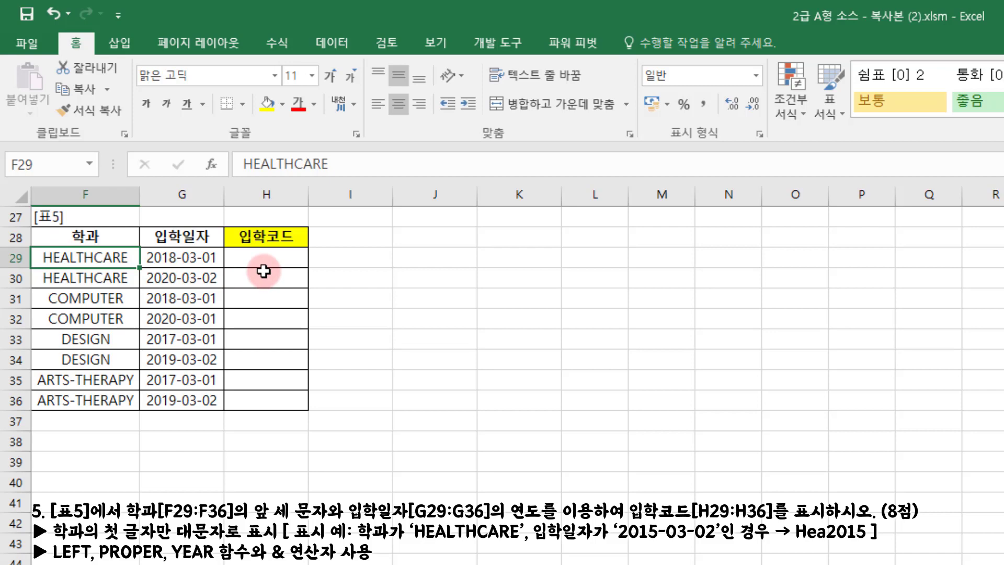
pyautogui.click(258, 255)
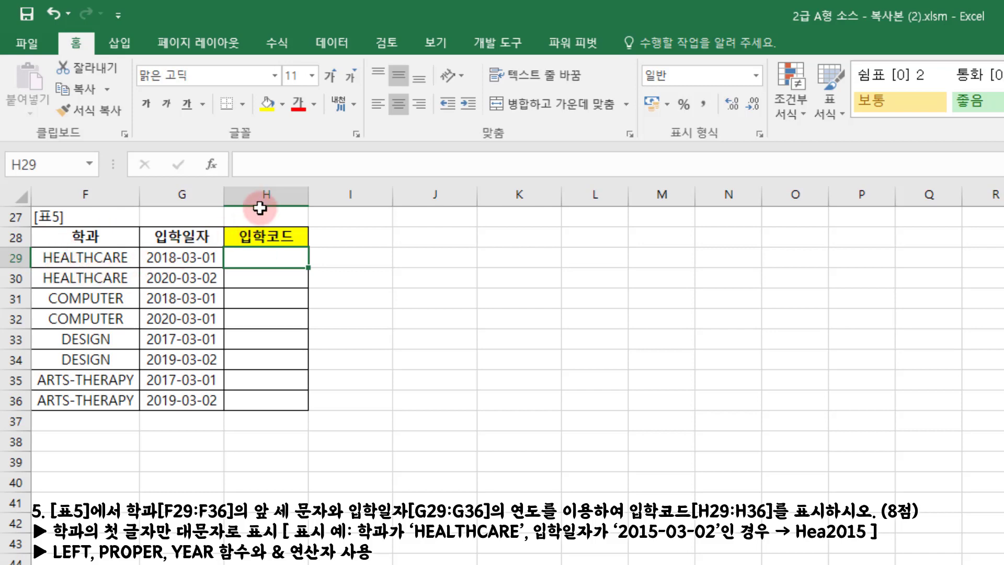
pyautogui.click(212, 164)
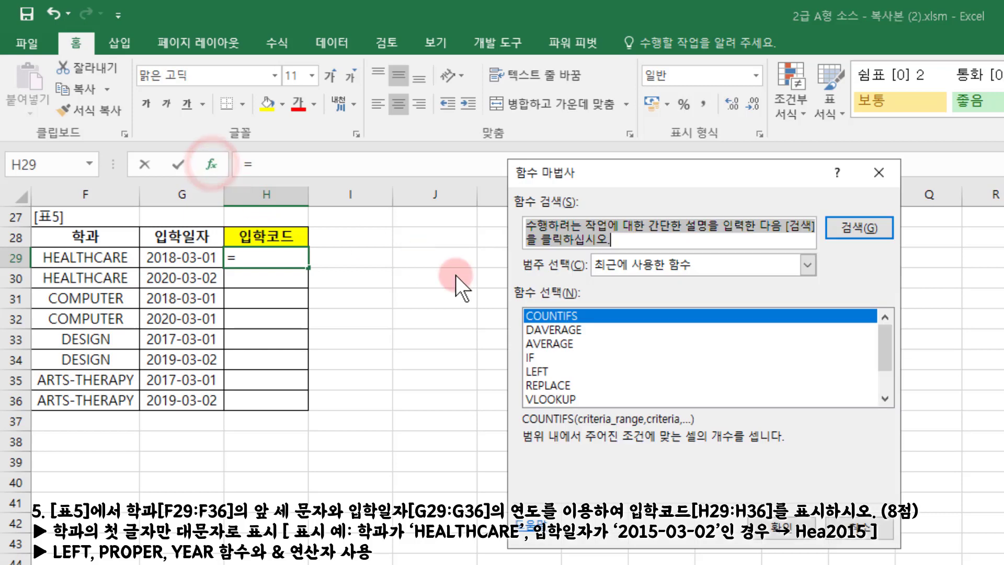
pyautogui.doubleClick(548, 371)
pyautogui.moveTo(607, 232); pyautogui.dragTo(504, 231)
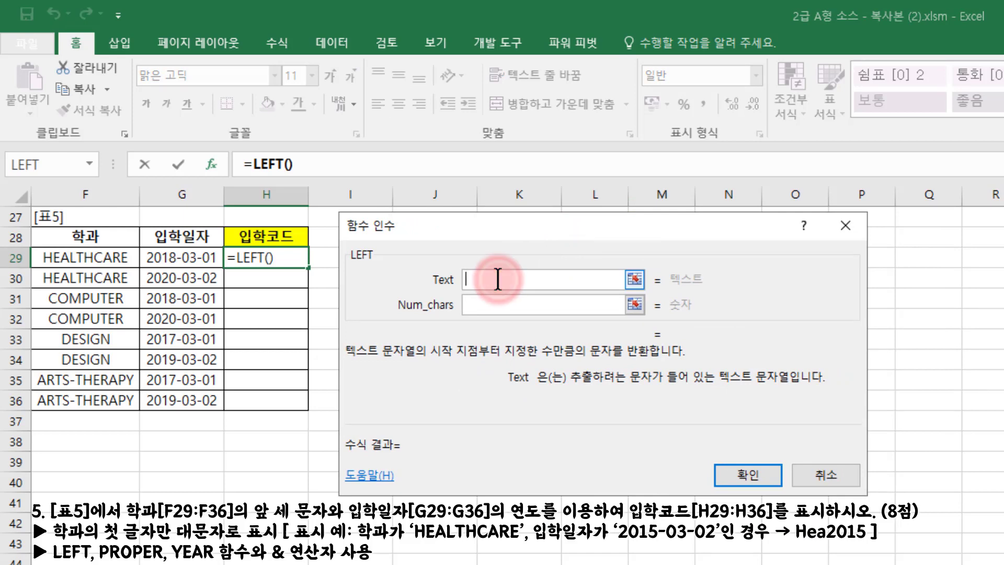
pyautogui.click(71, 261)
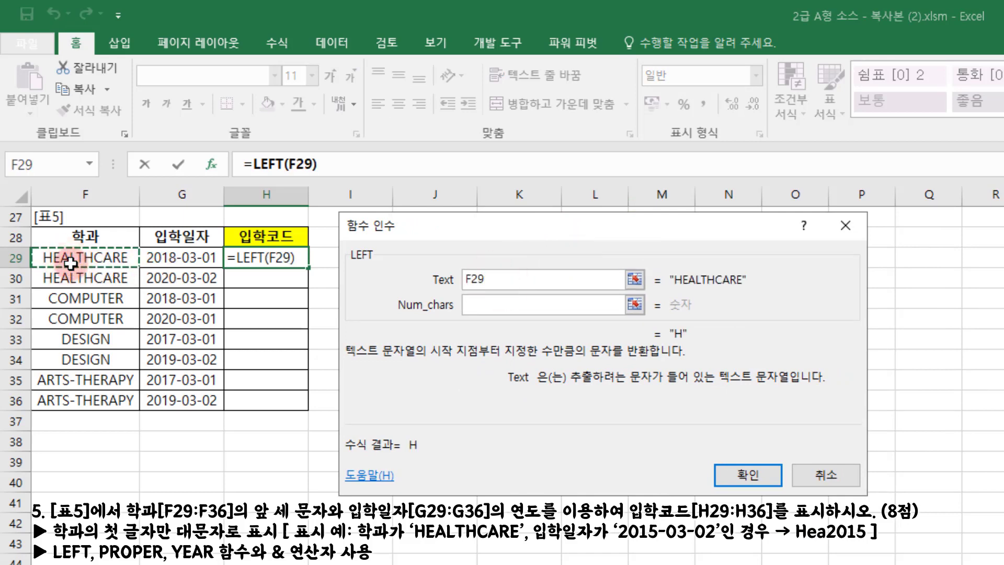
pyautogui.click(499, 304)
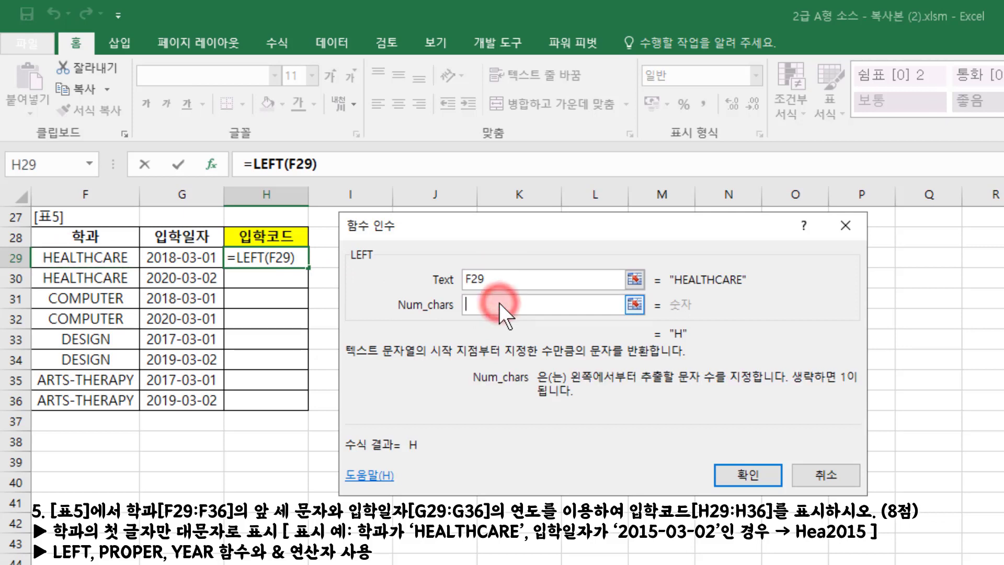
pyautogui.write('3')
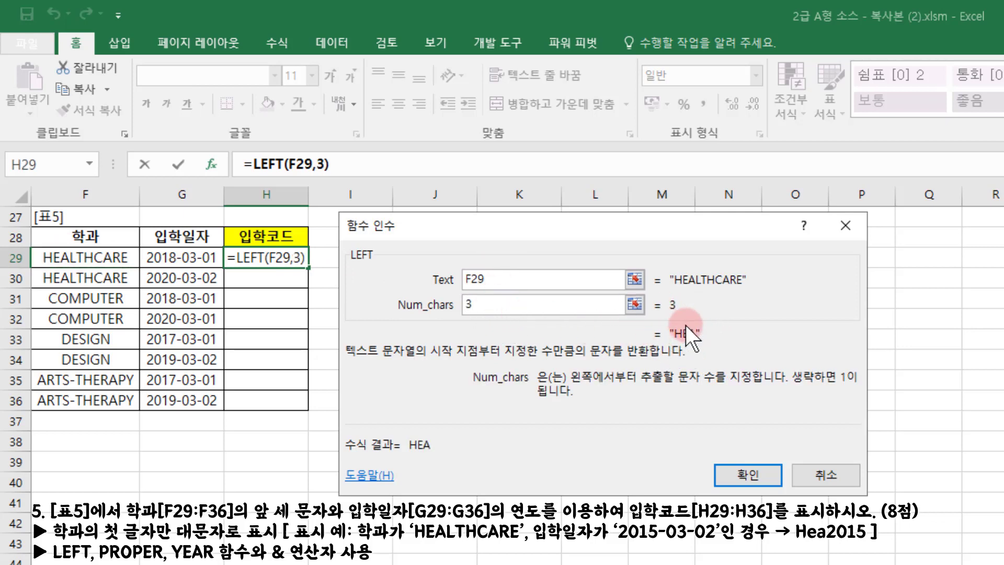
pyautogui.click(752, 472)
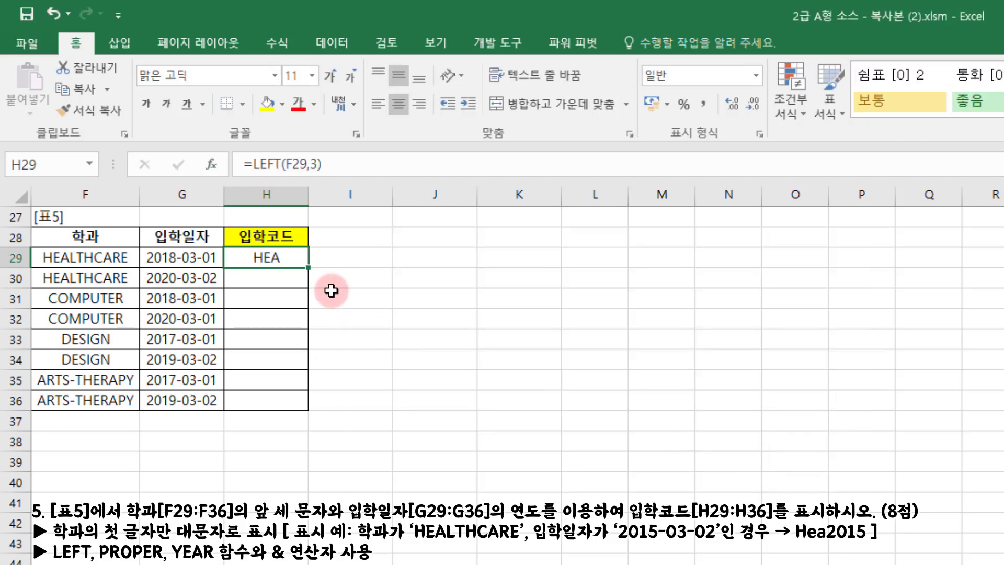
pyautogui.moveTo(308, 268); pyautogui.dragTo(294, 403)
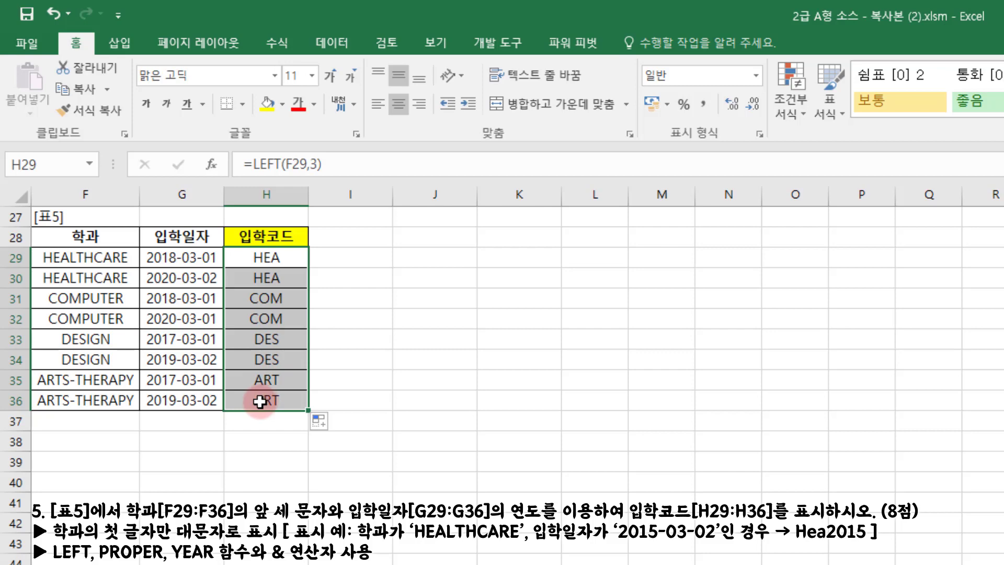
# Append &YEAR(G29) to the LEFT formula in H29 and fill the extended formula down to H36.
pyautogui.click(272, 259)
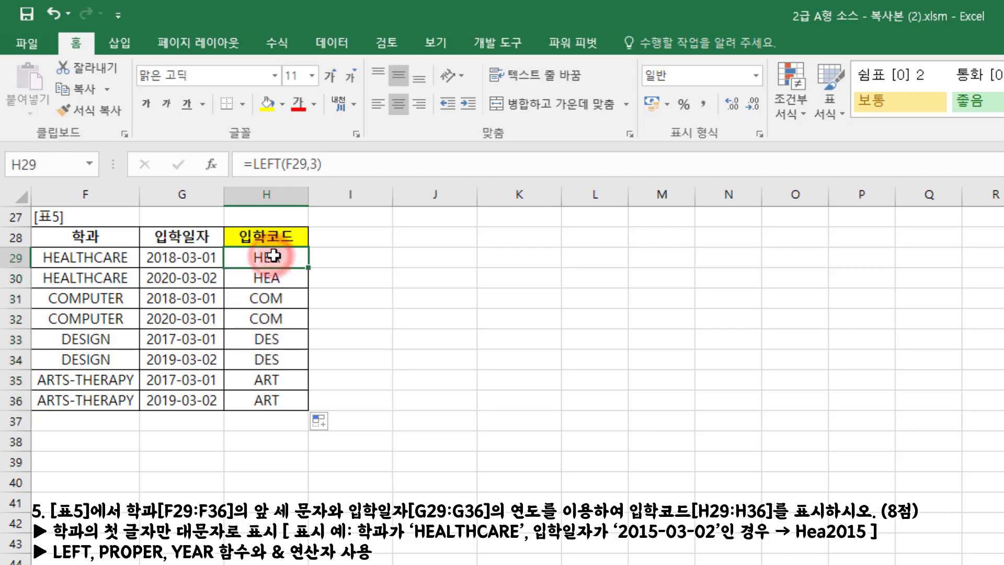
pyautogui.click(351, 167)
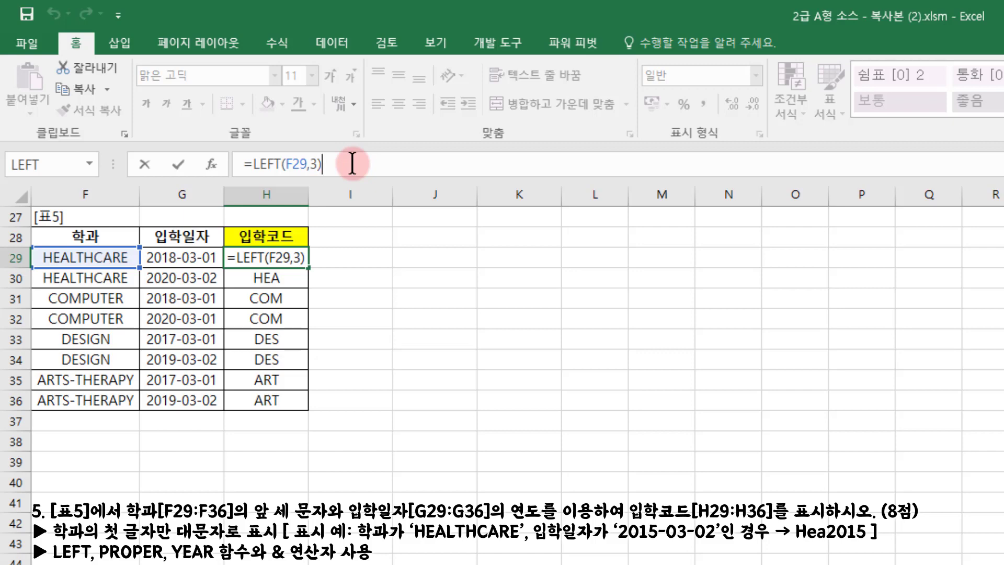
pyautogui.write('&')
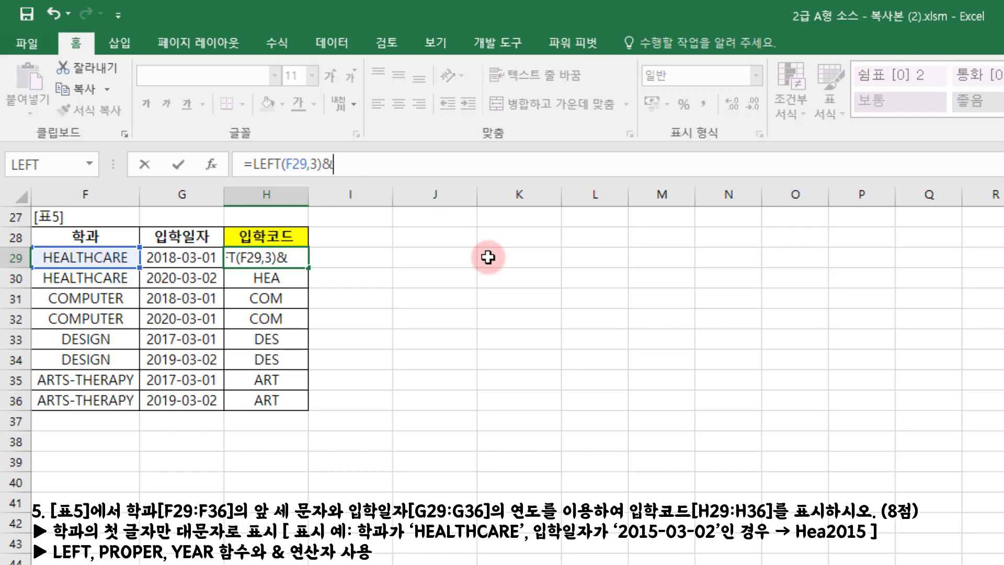
pyautogui.write('year')
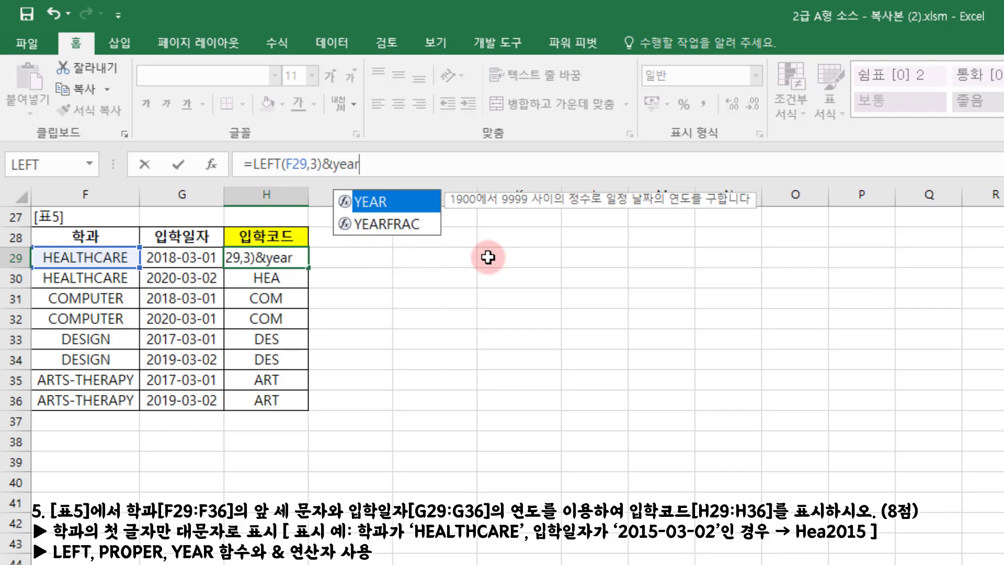
pyautogui.write('(')
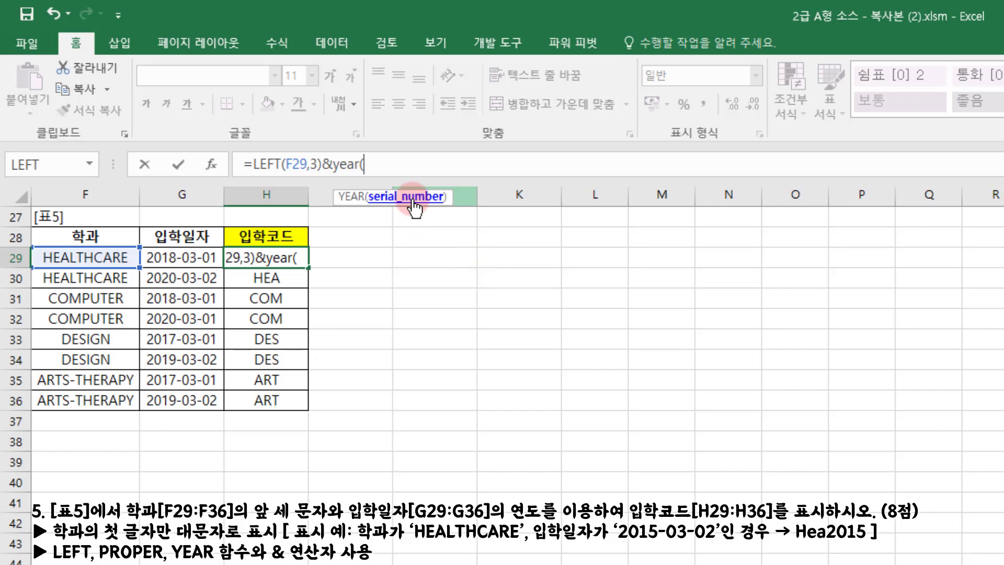
pyautogui.click(194, 257)
pyautogui.write(')')
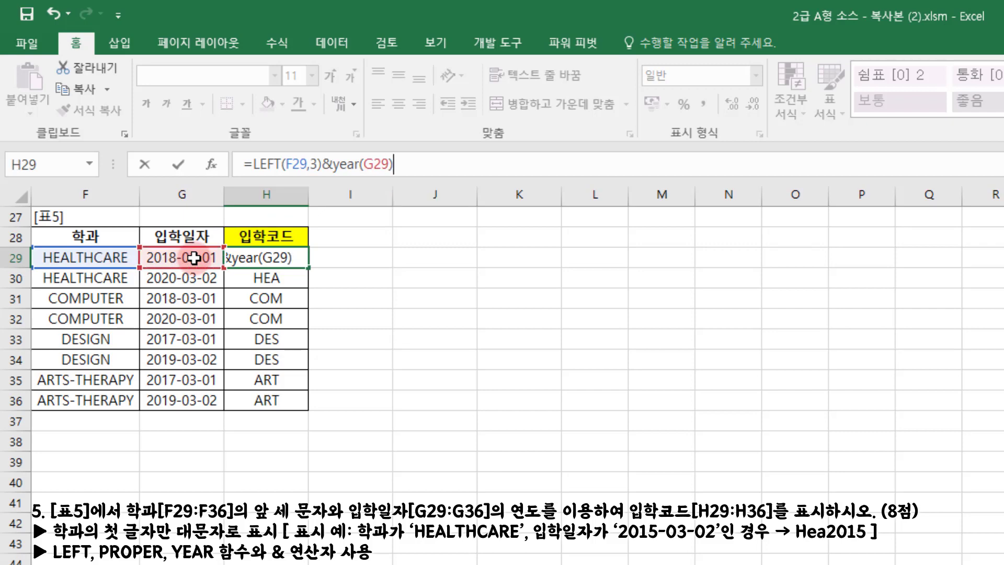
pyautogui.press('Return')
pyautogui.click(263, 256)
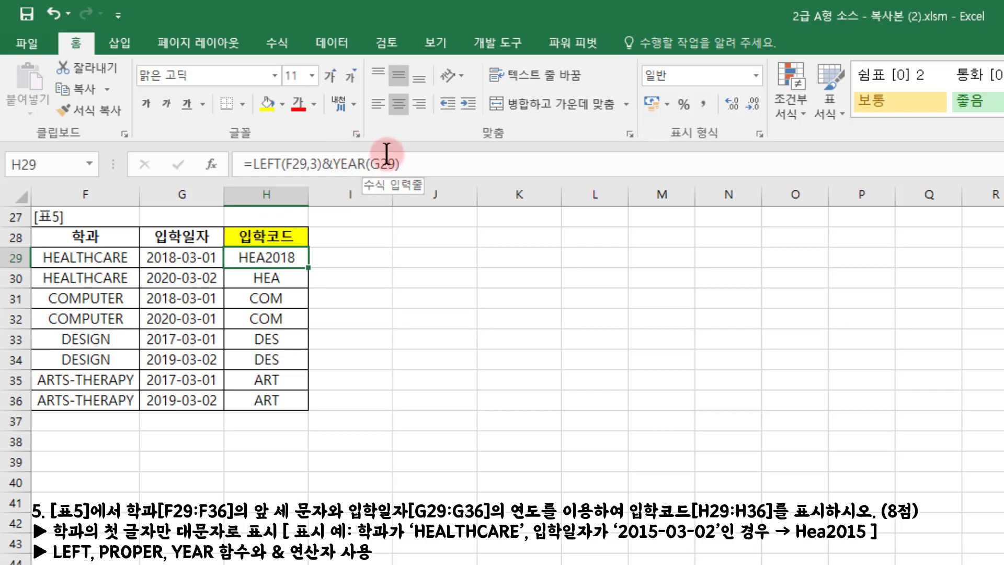
pyautogui.moveTo(308, 267); pyautogui.dragTo(293, 398)
# Wrap the LEFT(F29,3) part of the formula in H29 in a PROPER function, leaving &YEAR(G29) outside it.
pyautogui.click(293, 259)
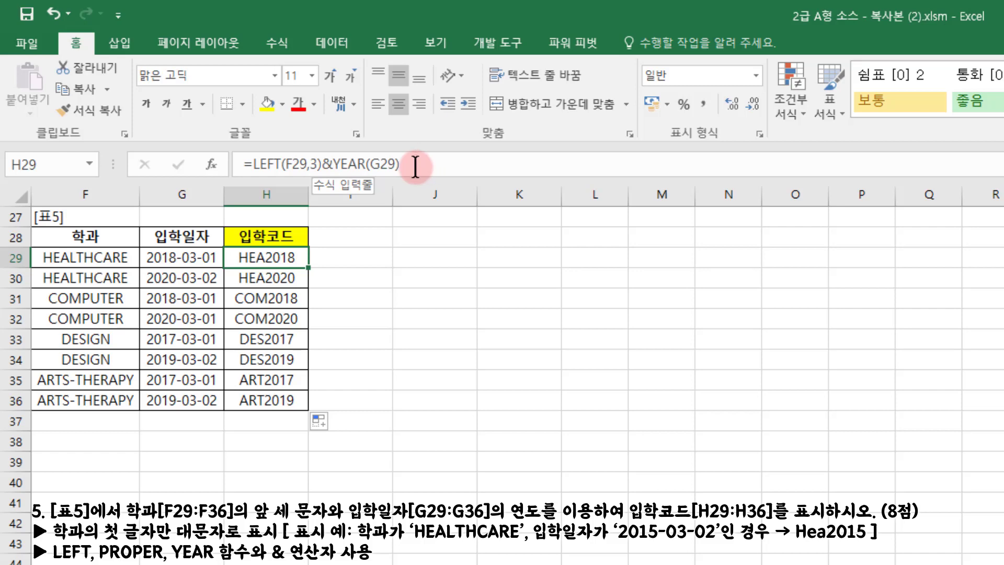
pyautogui.click(253, 163)
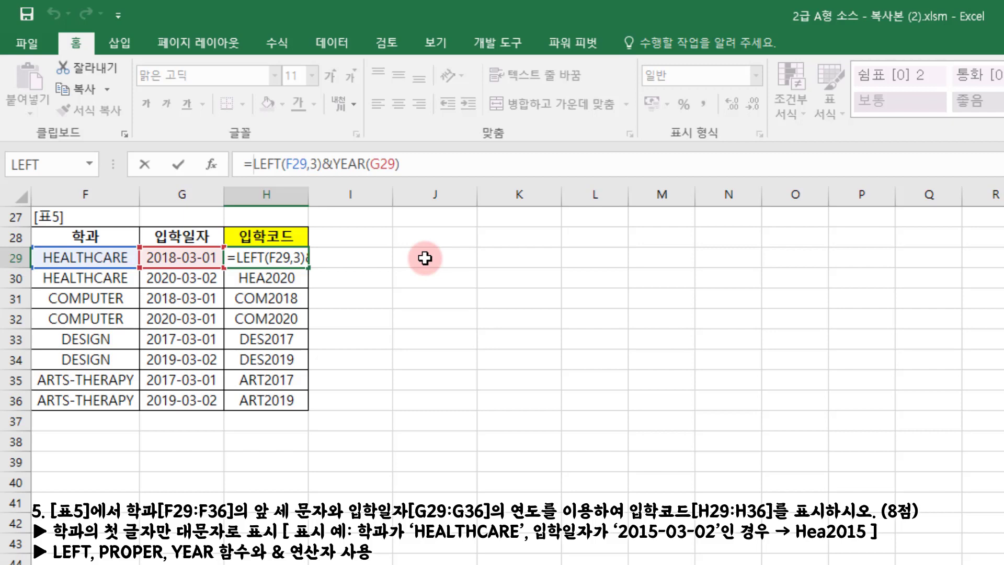
pyautogui.write('proper')
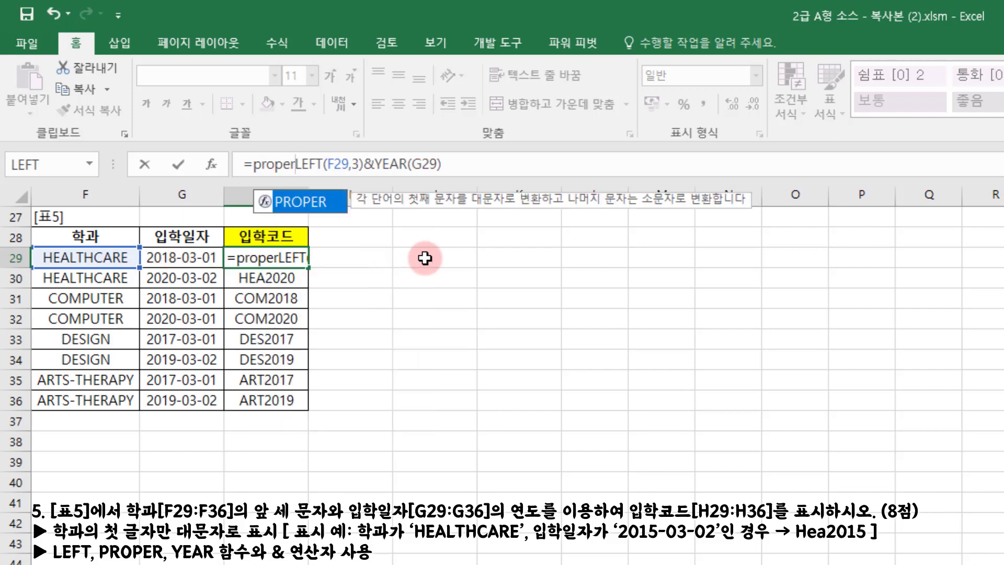
pyautogui.write('(')
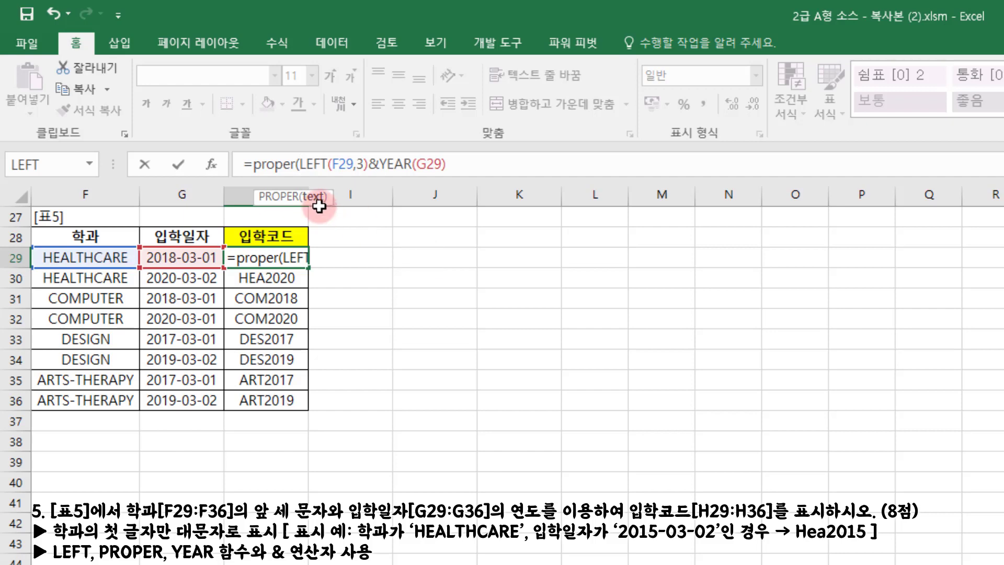
pyautogui.click(368, 164)
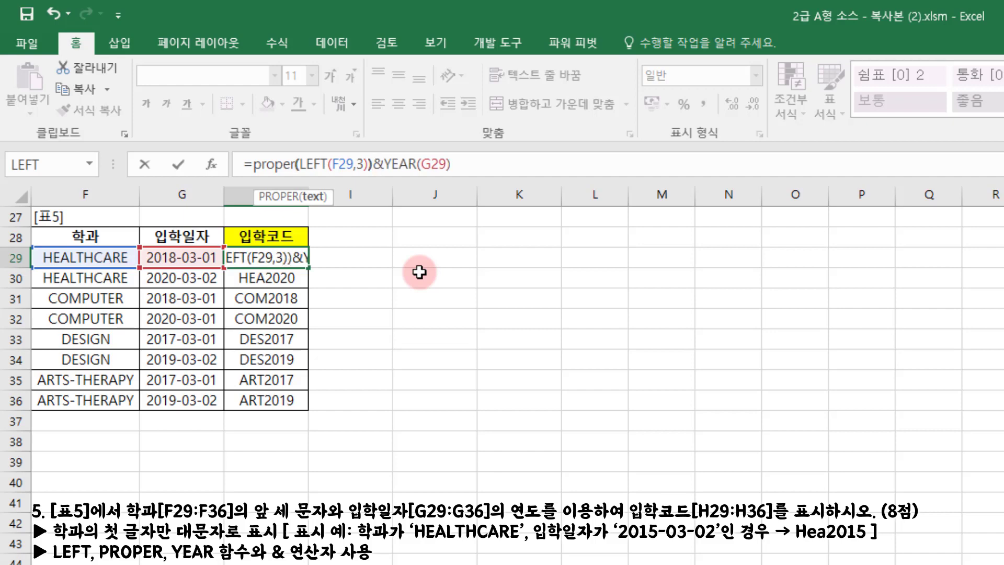
pyautogui.write(')')
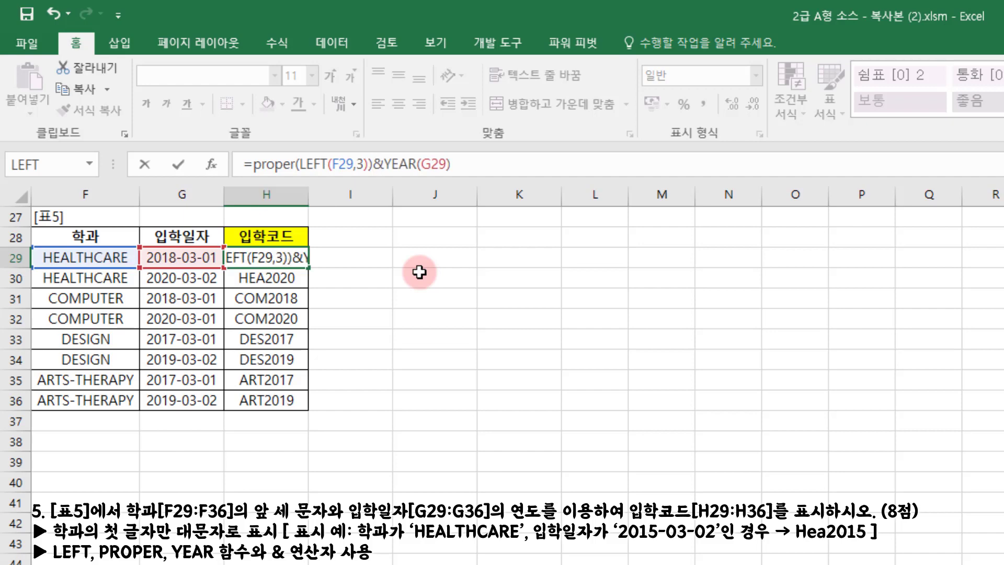
pyautogui.press('Return')
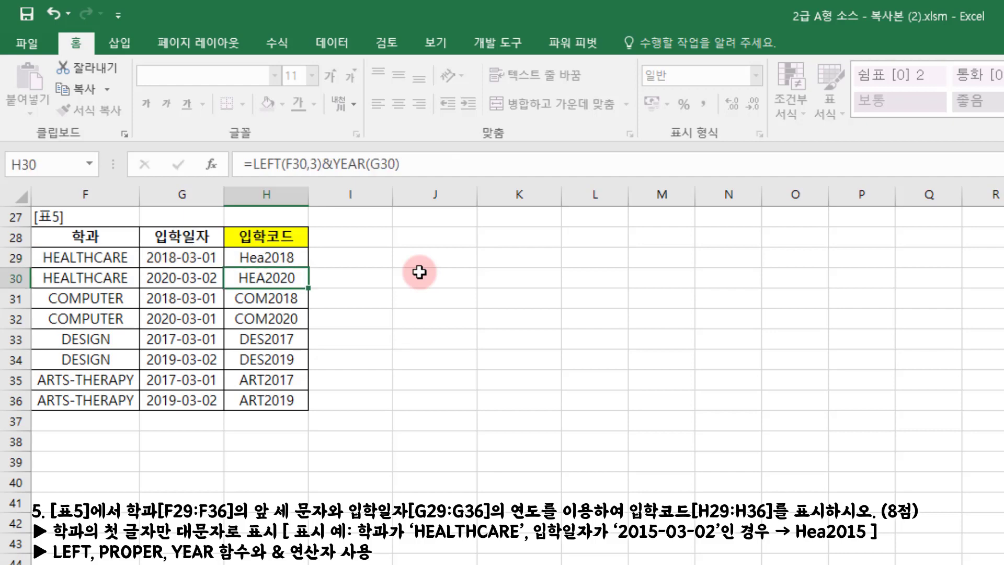
# Fill the PROPER formula from H29 down the 입학코드 column to H36.
pyautogui.click(269, 256)
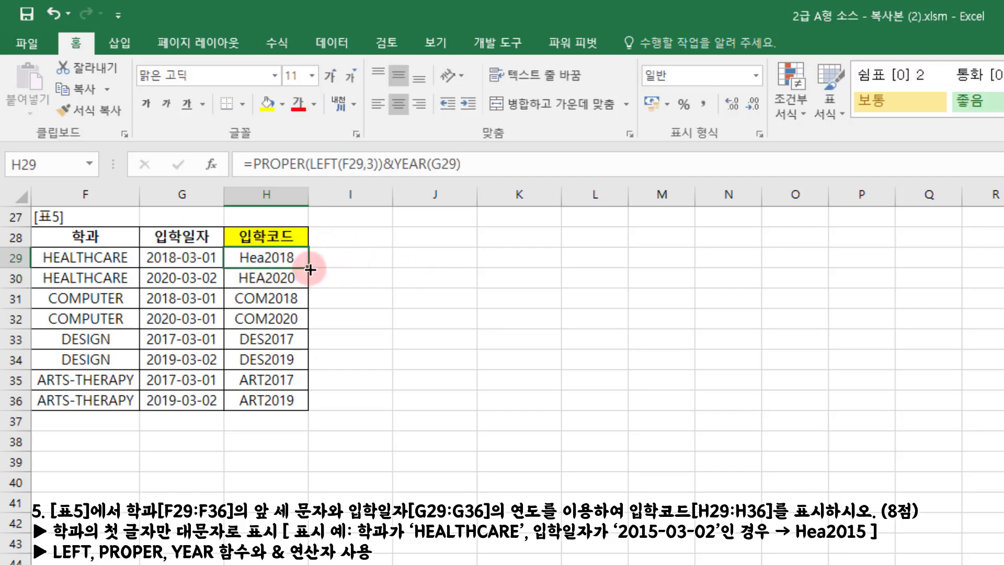
pyautogui.moveTo(310, 270); pyautogui.dragTo(300, 408)
pyautogui.click(340, 260)
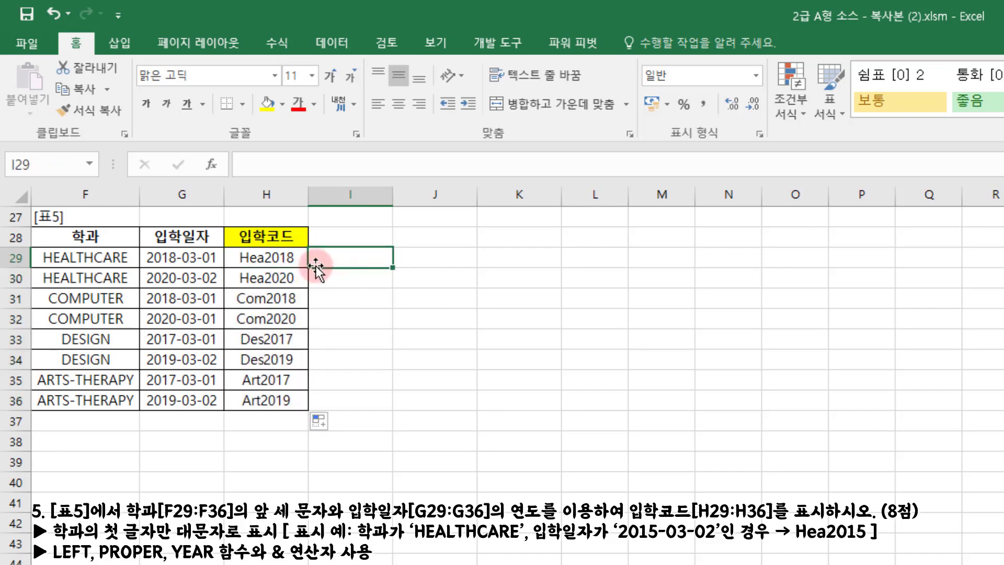